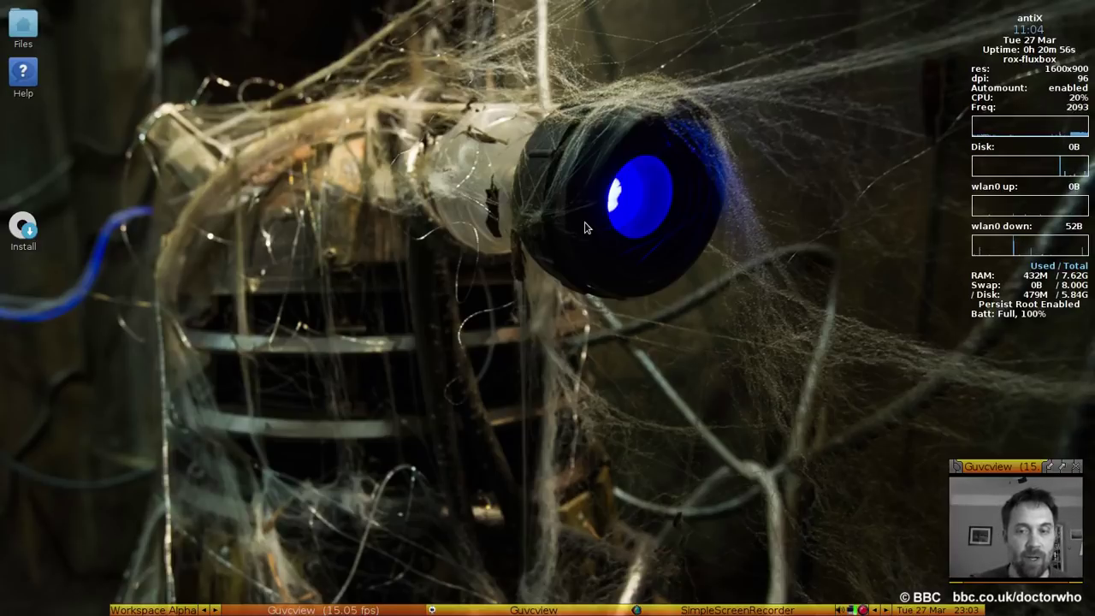
- Open the home folder from the Files icon and park its window at the upper left
{"action": "left_click", "coordinate": [34, 22]}
{"action": "left_click_drag", "start_coordinate": [197, 170], "coordinate": [305, 219]}
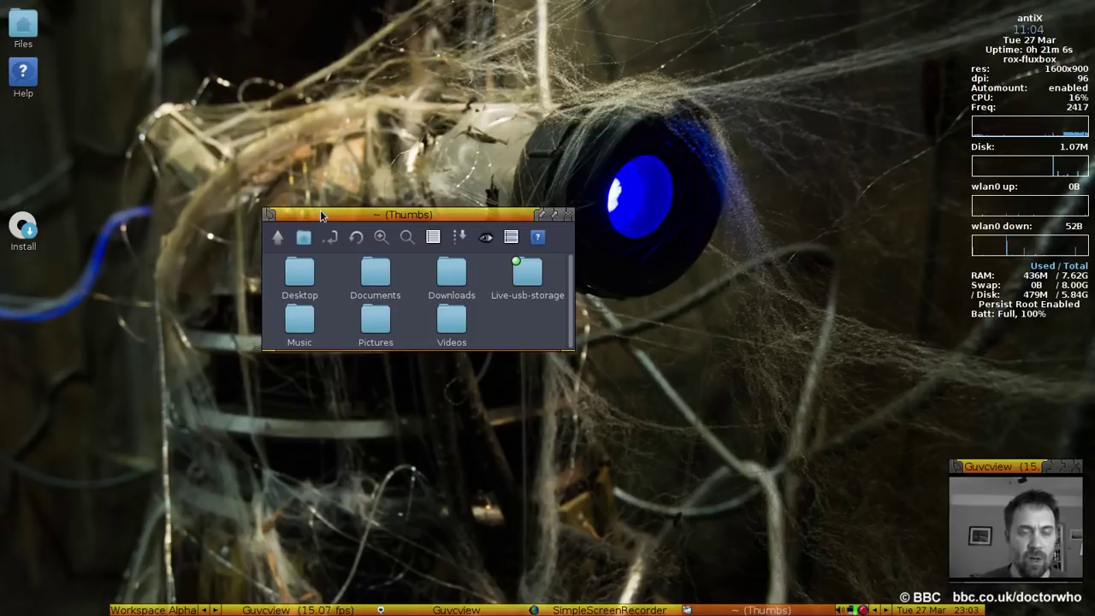
{"action": "left_click_drag", "start_coordinate": [322, 211], "coordinate": [360, 225]}
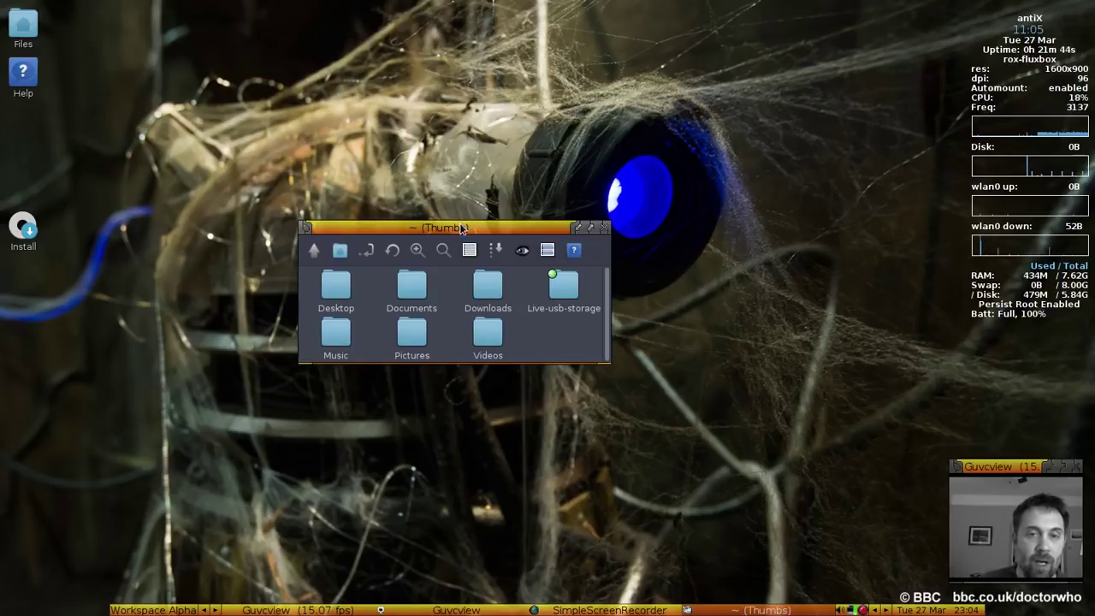
{"action": "left_click_drag", "start_coordinate": [460, 227], "coordinate": [393, 94]}
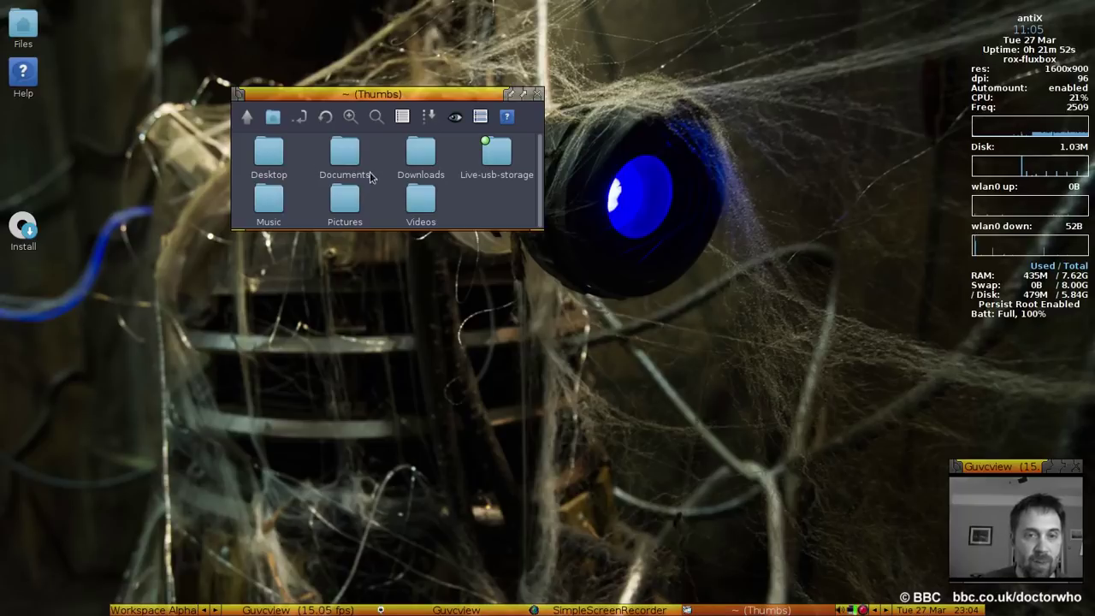
- In Pictures, copy dalek-16x9.jpg to a new file named new_dalek-16x9.jpg
{"action": "left_click", "coordinate": [350, 186]}
{"action": "right_click", "coordinate": [268, 157]}
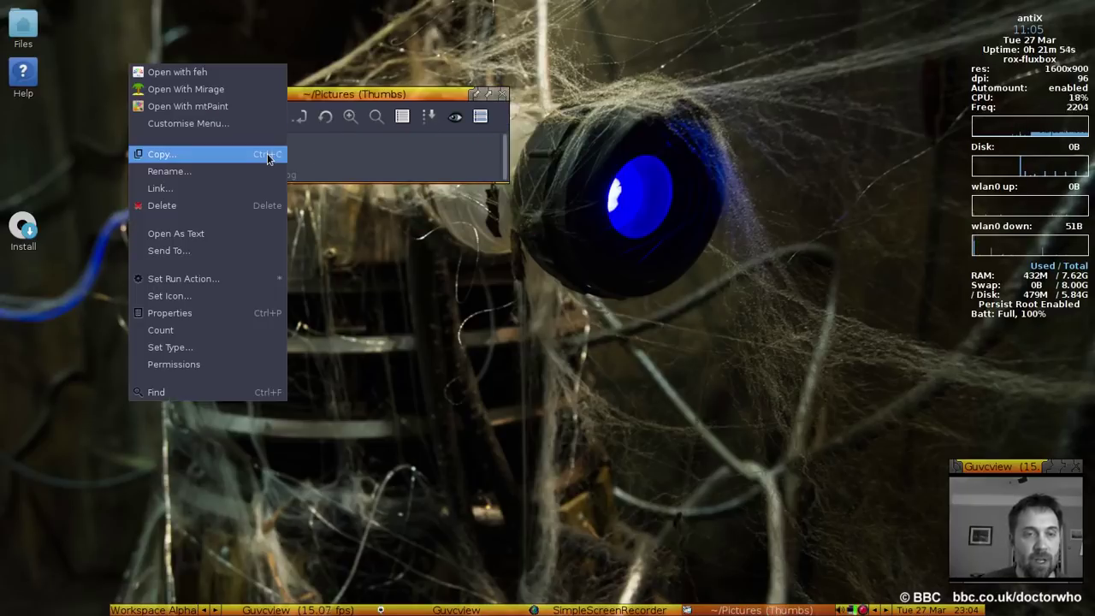
{"action": "left_click", "coordinate": [237, 156]}
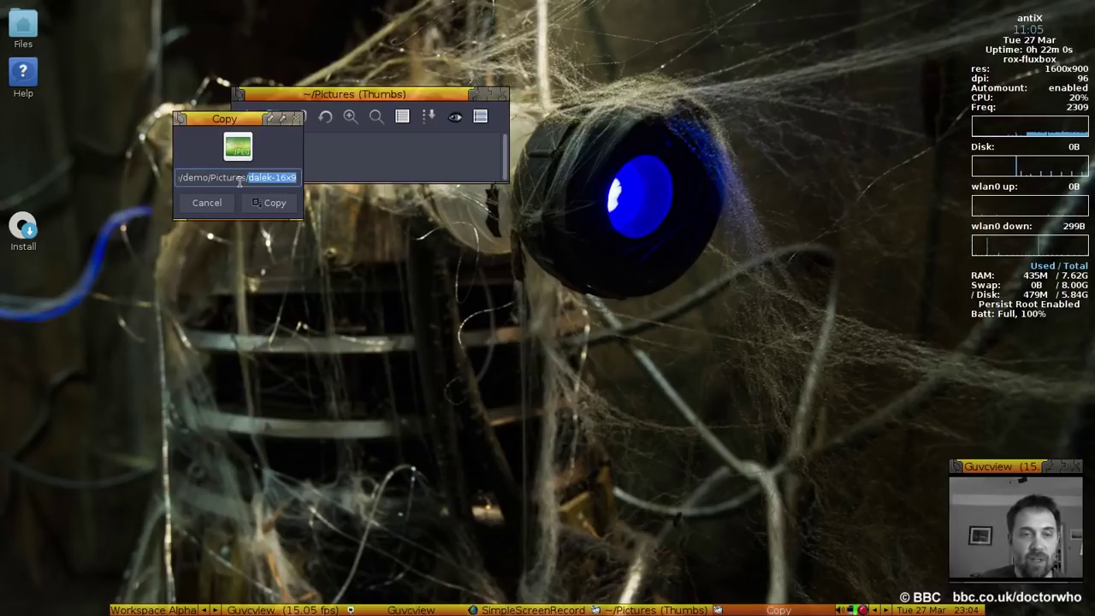
{"action": "left_click", "coordinate": [250, 177]}
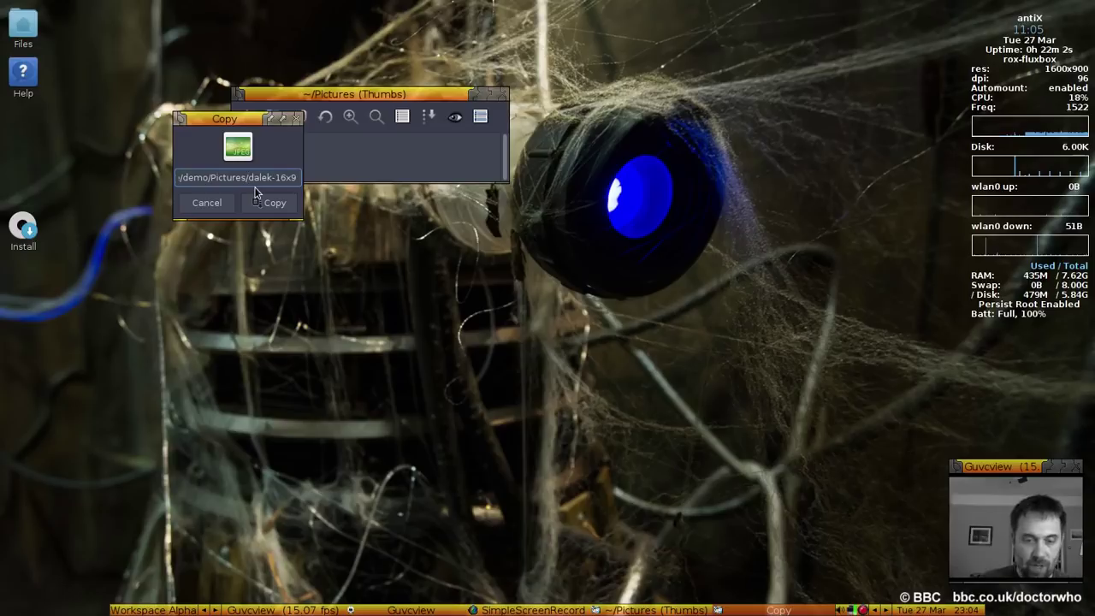
{"action": "key", "text": "Return"}
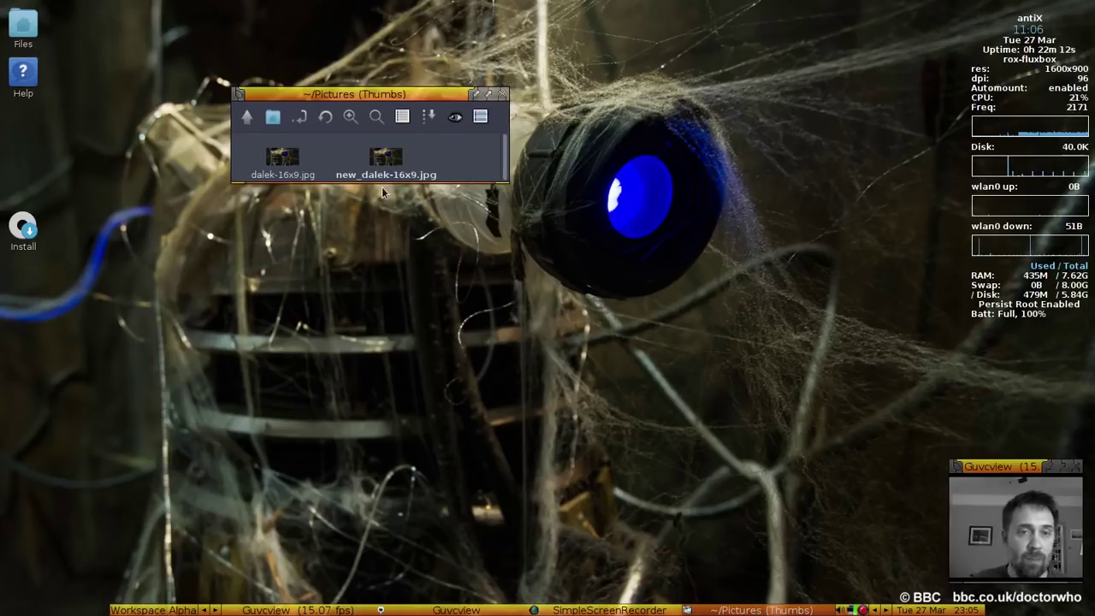
- Open a second home window and drag-copy new_dalek-16x9.jpg into the Music folder
{"action": "left_click", "coordinate": [5, 25]}
{"action": "left_click_drag", "start_coordinate": [330, 187], "coordinate": [552, 286]}
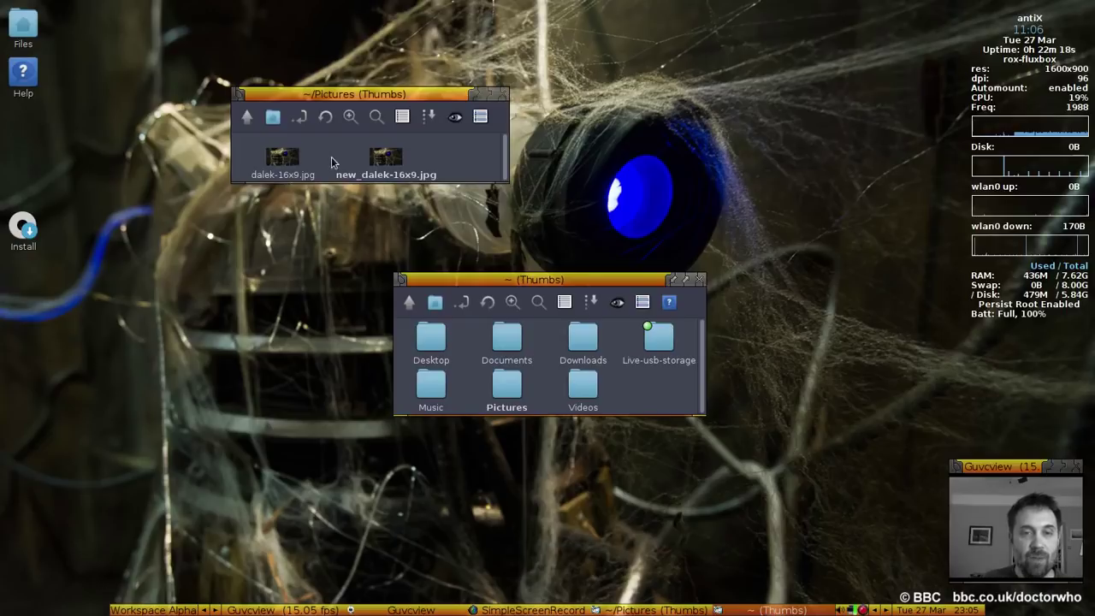
{"action": "left_click_drag", "start_coordinate": [386, 157], "coordinate": [417, 379]}
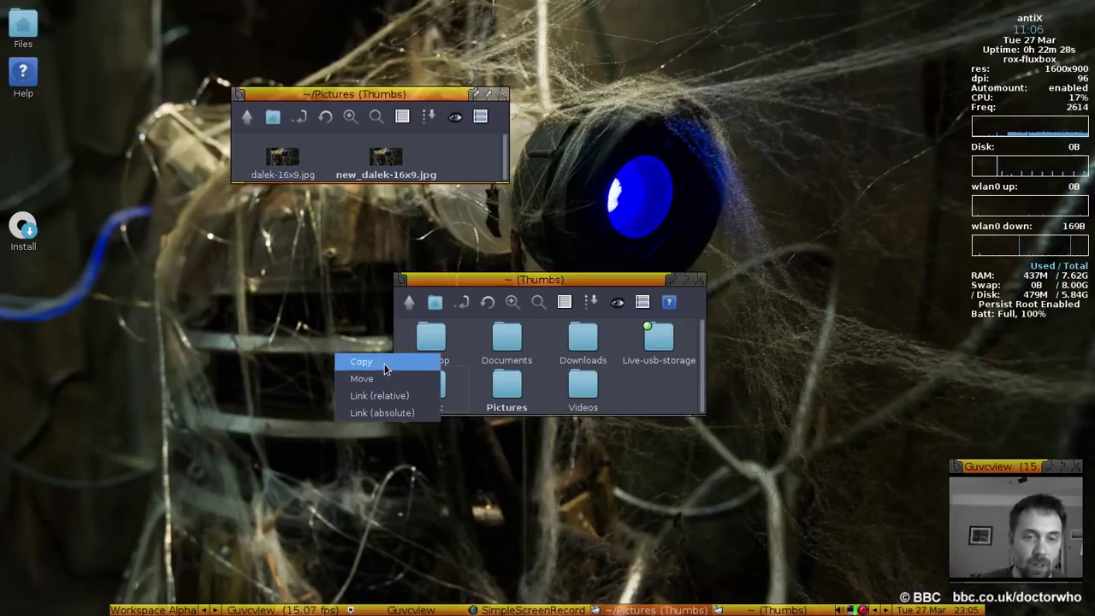
{"action": "left_click", "coordinate": [384, 362]}
- Check the copy inside Music, return to the home folder, and close the Pictures window
{"action": "left_click", "coordinate": [426, 388]}
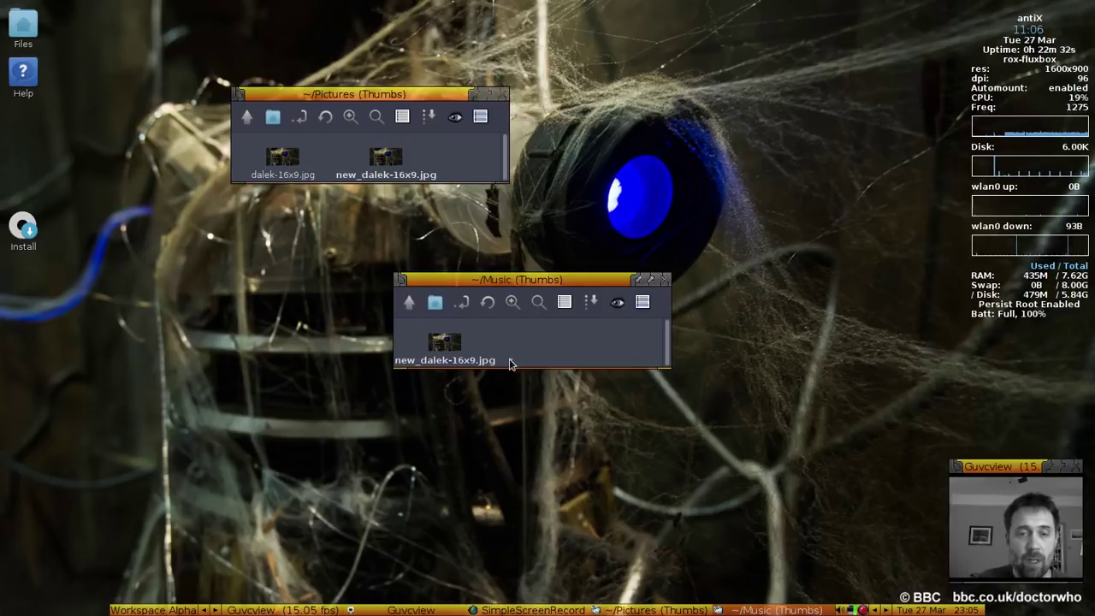
{"action": "left_click_drag", "start_coordinate": [509, 364], "coordinate": [415, 342]}
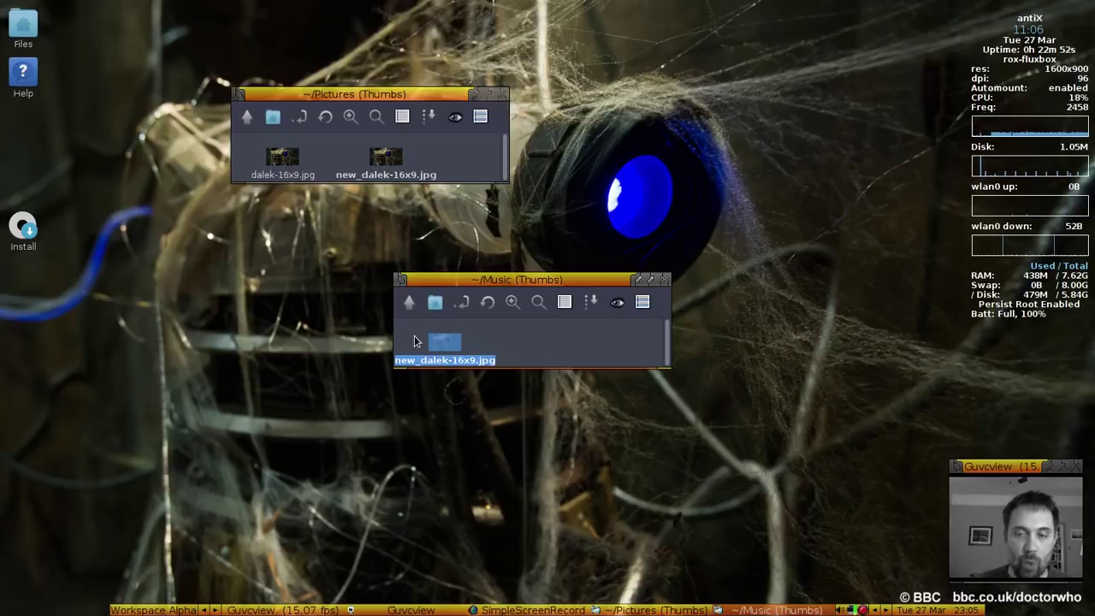
{"action": "left_click", "coordinate": [399, 302]}
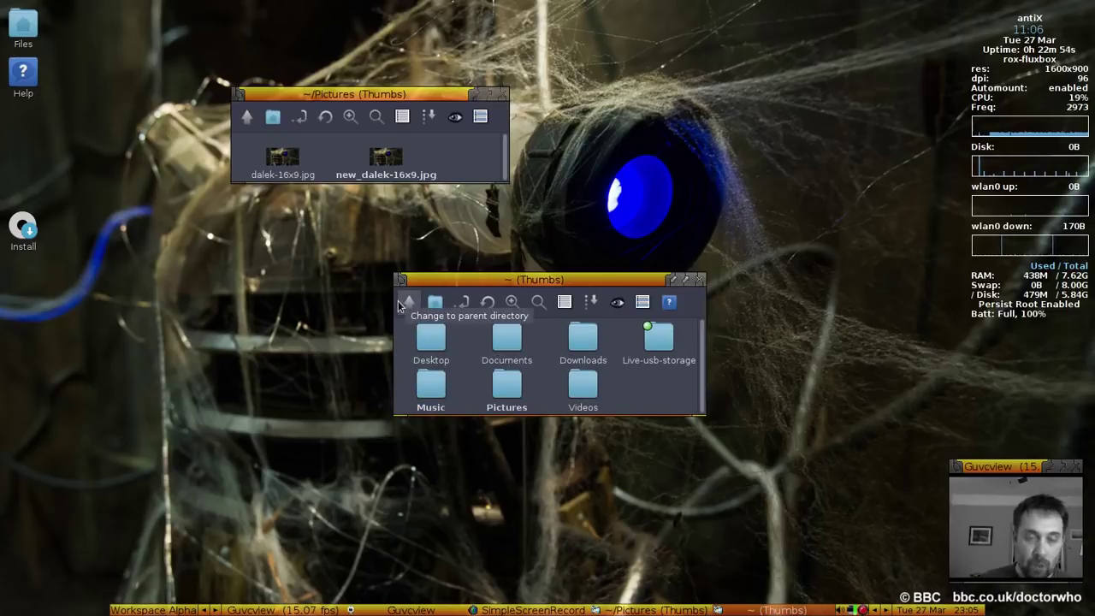
{"action": "left_click", "coordinate": [504, 93]}
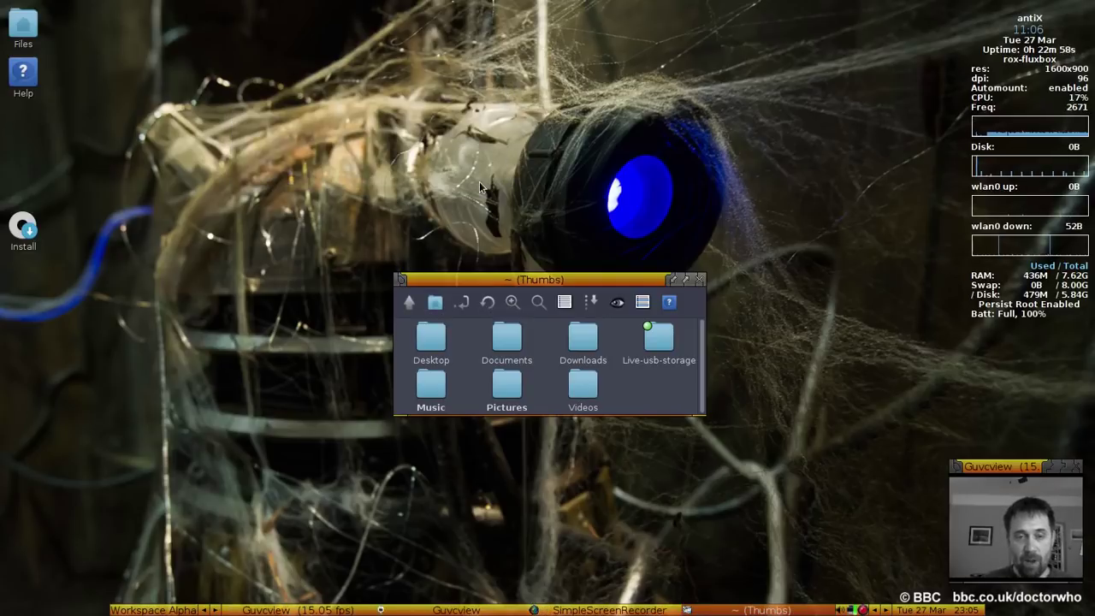
{"action": "left_click", "coordinate": [408, 303]}
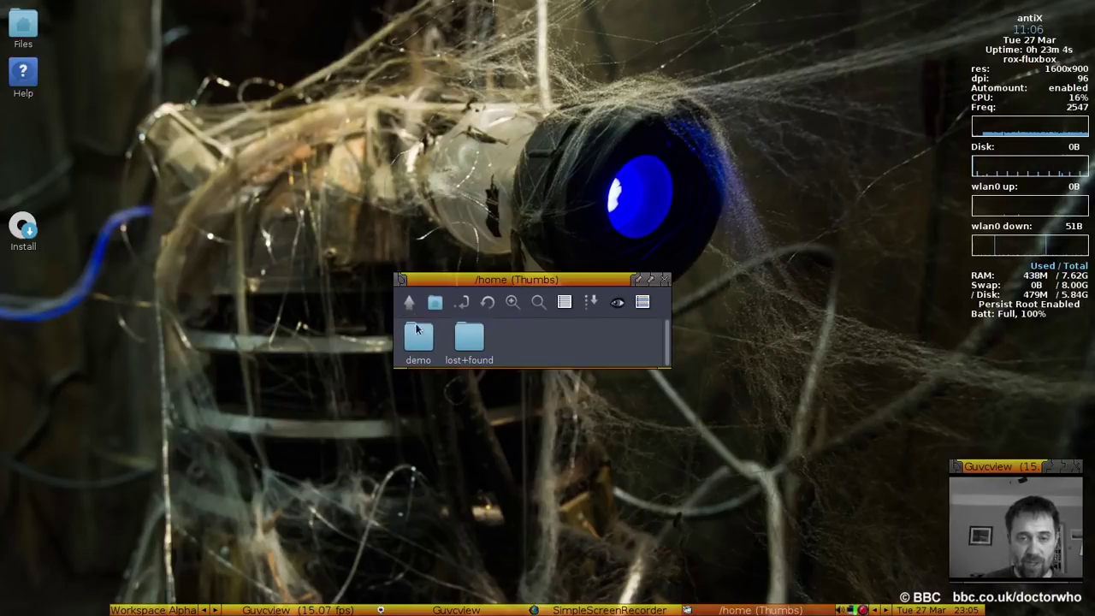
{"action": "left_click", "coordinate": [425, 306]}
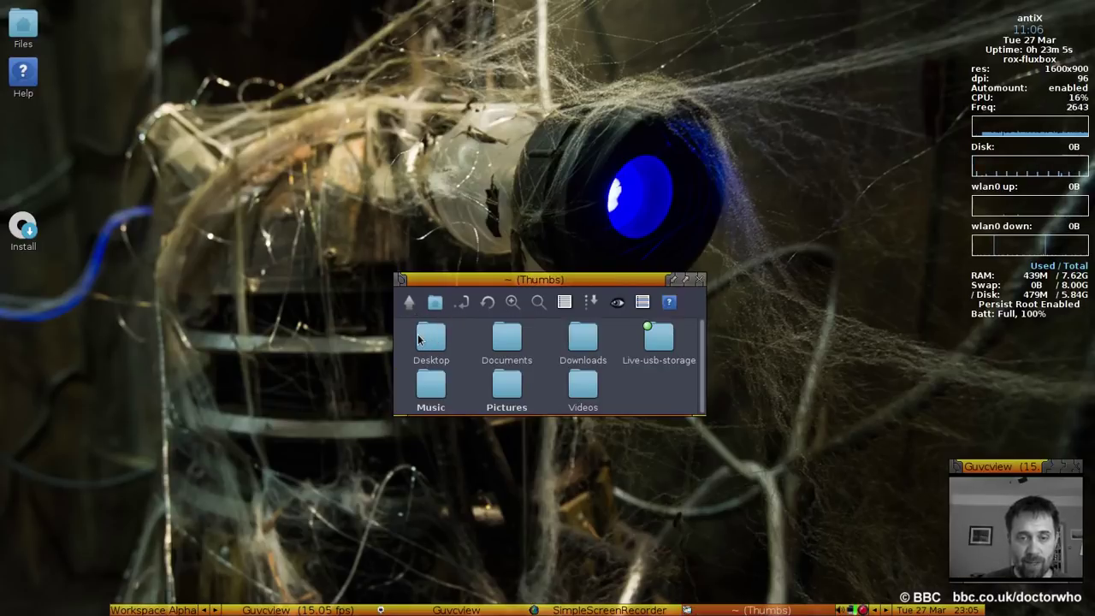
{"action": "left_click", "coordinate": [458, 304]}
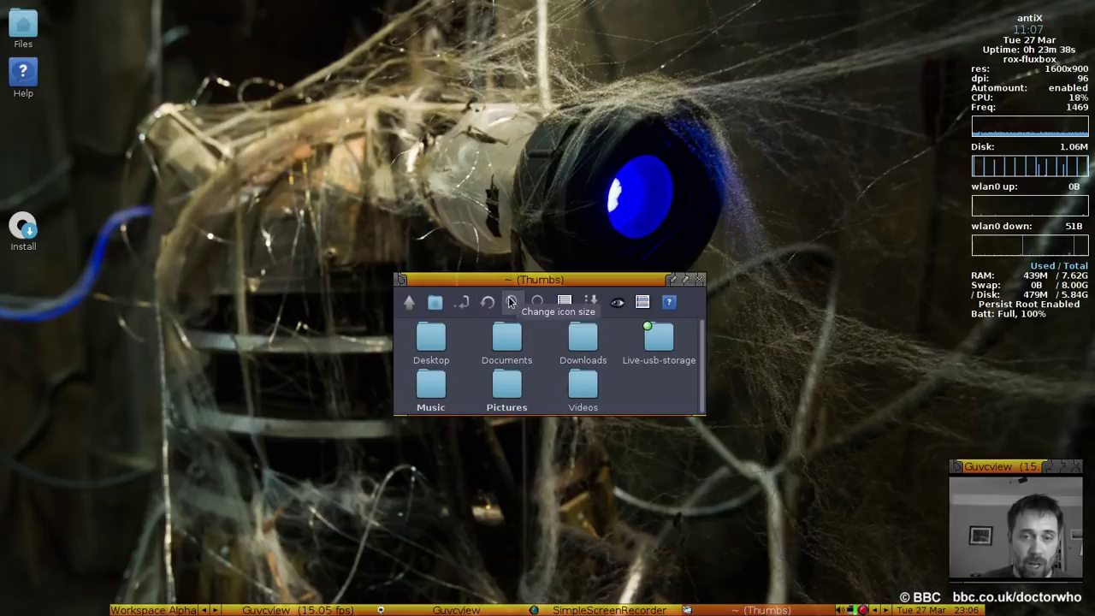
{"action": "left_click", "coordinate": [510, 302]}
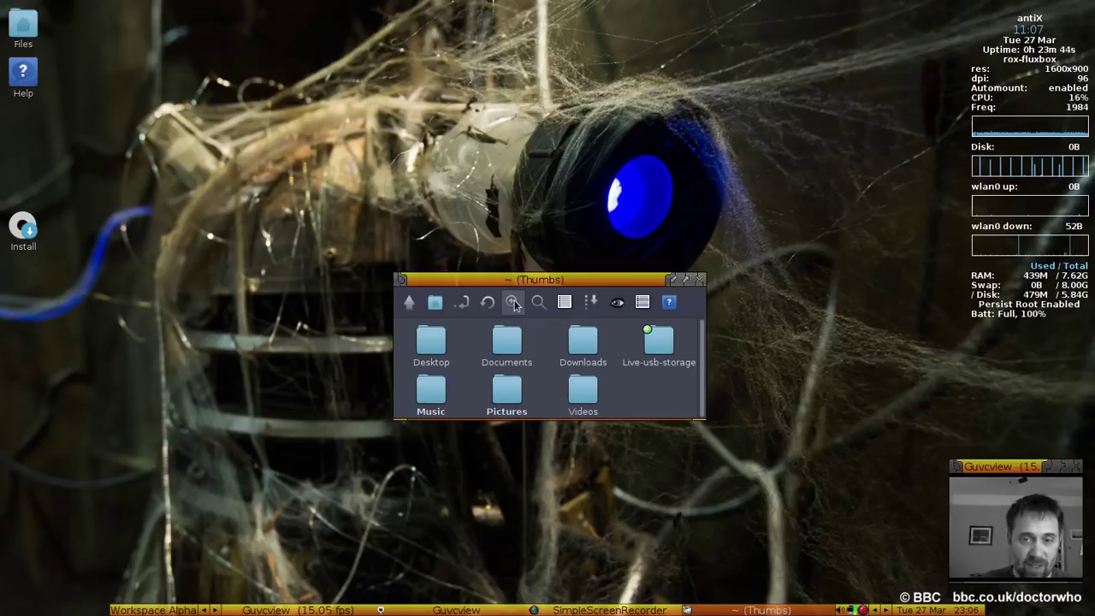
{"action": "left_click", "coordinate": [513, 302]}
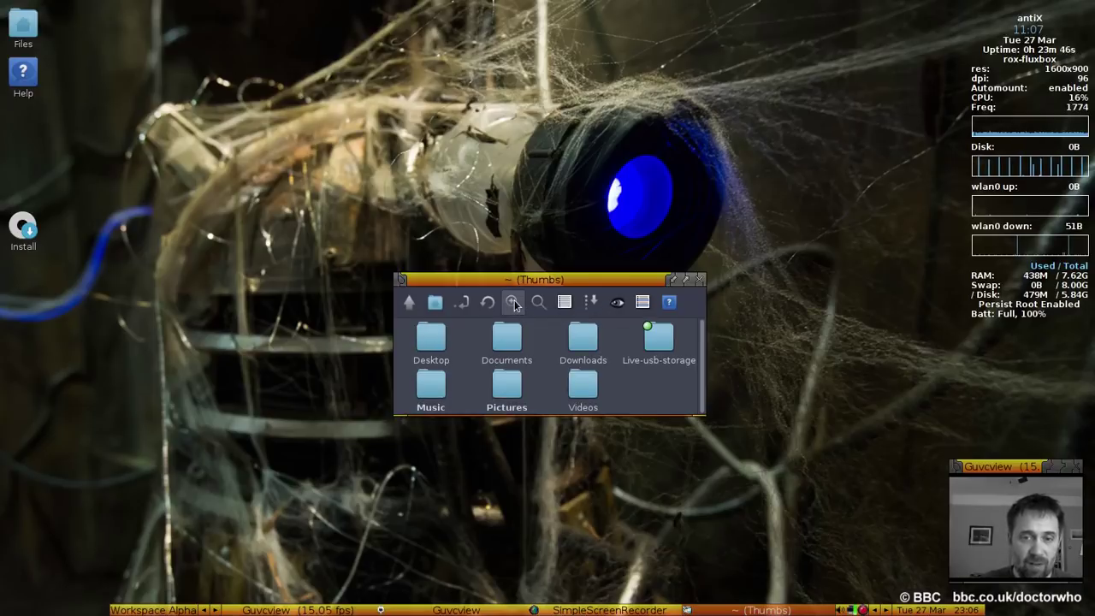
{"action": "left_click", "coordinate": [513, 303]}
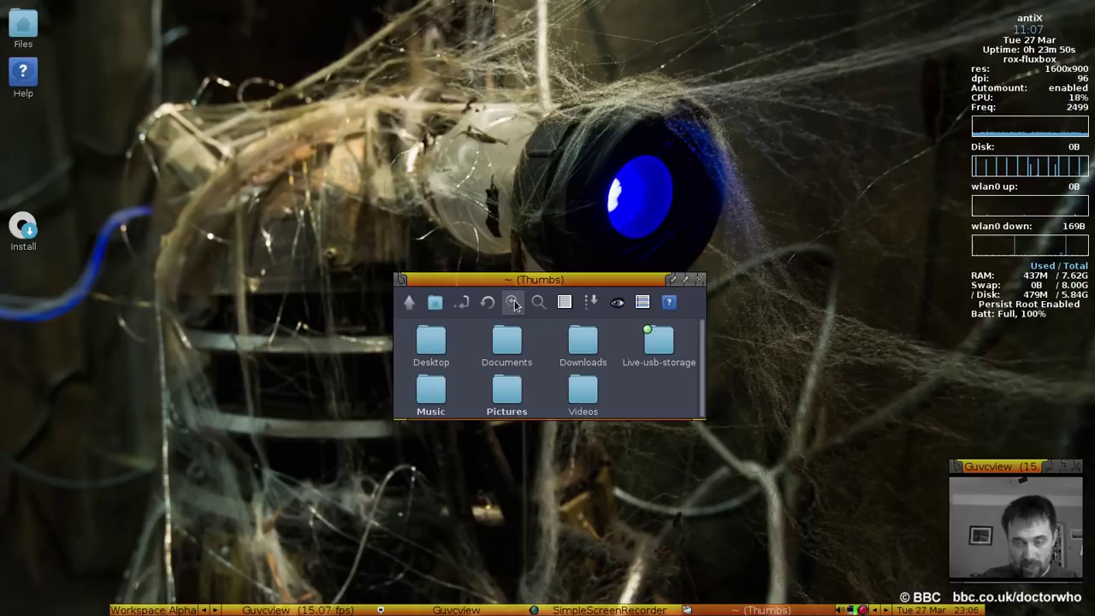
{"action": "left_click_drag", "start_coordinate": [691, 416], "coordinate": [640, 367]}
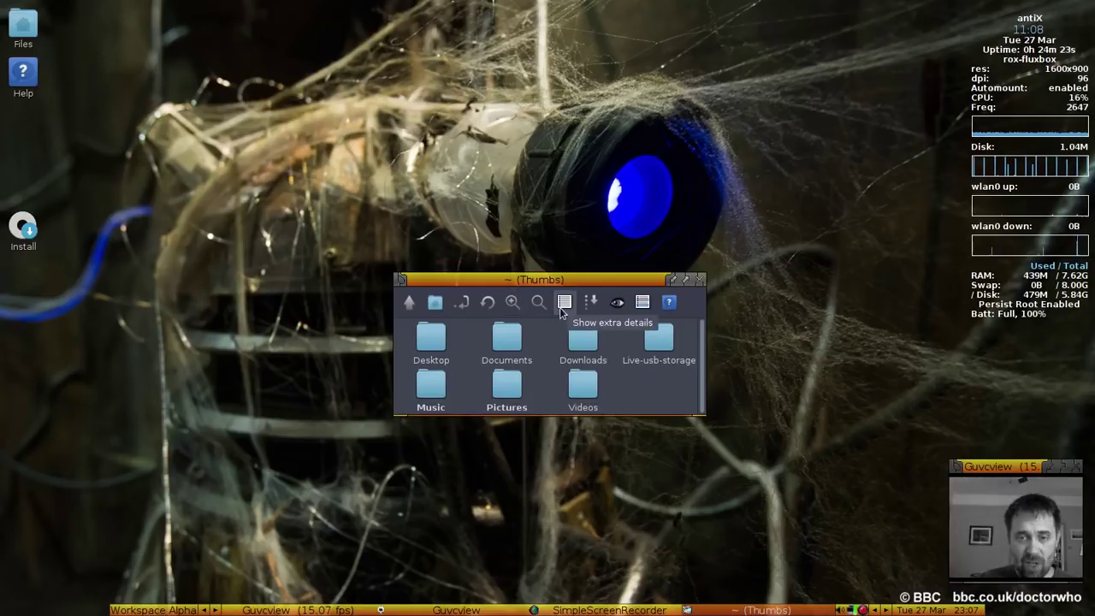
- Toggle the details view off again, then cycle sort orders from type back to name
{"action": "left_click", "coordinate": [564, 302]}
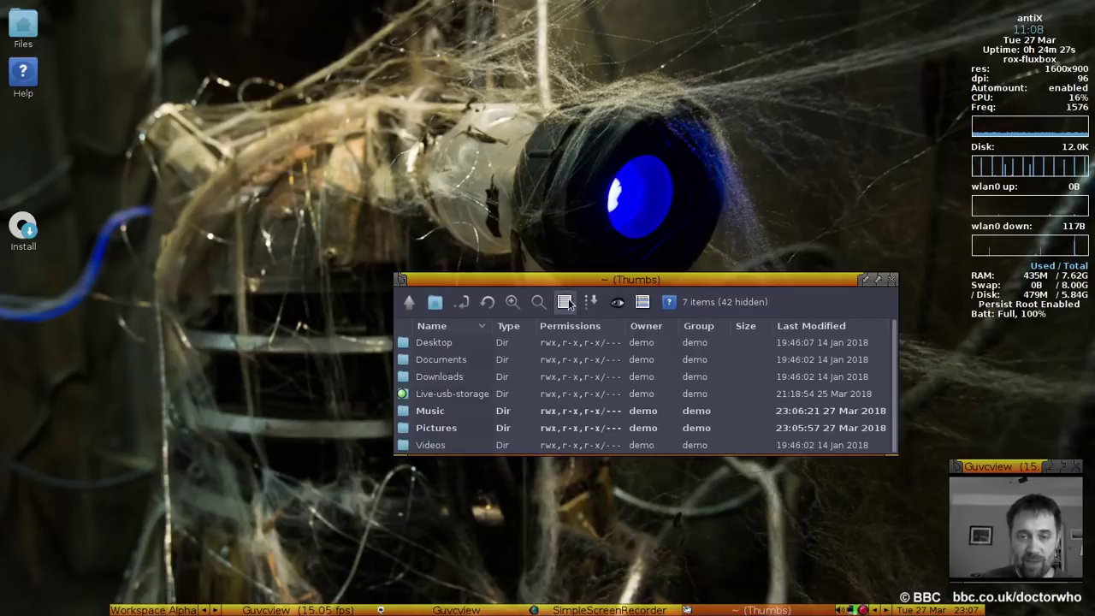
{"action": "left_click", "coordinate": [566, 303]}
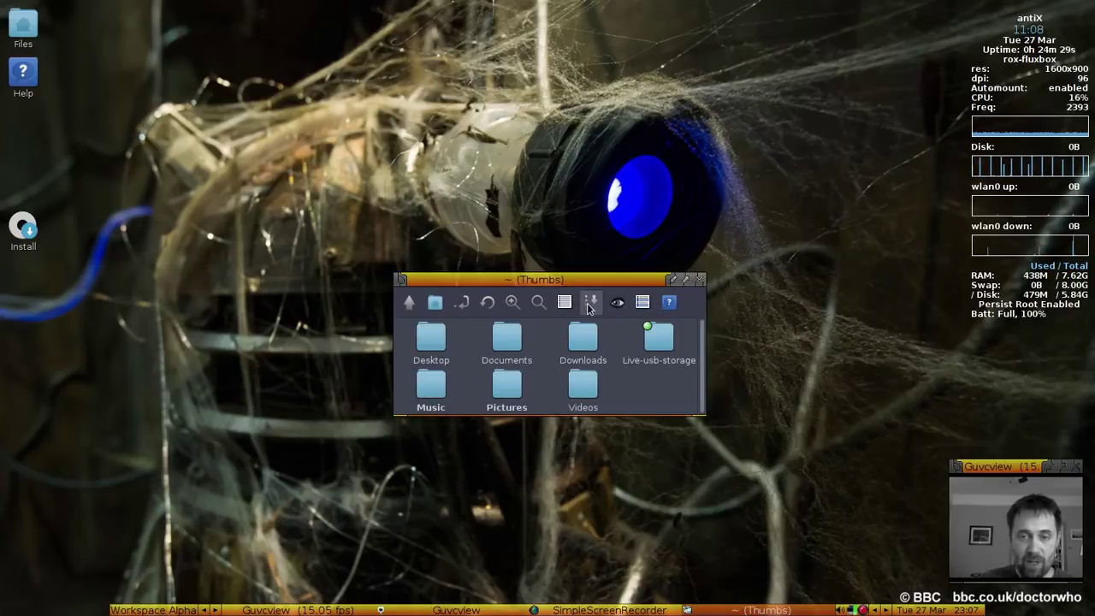
{"action": "left_click", "coordinate": [589, 303]}
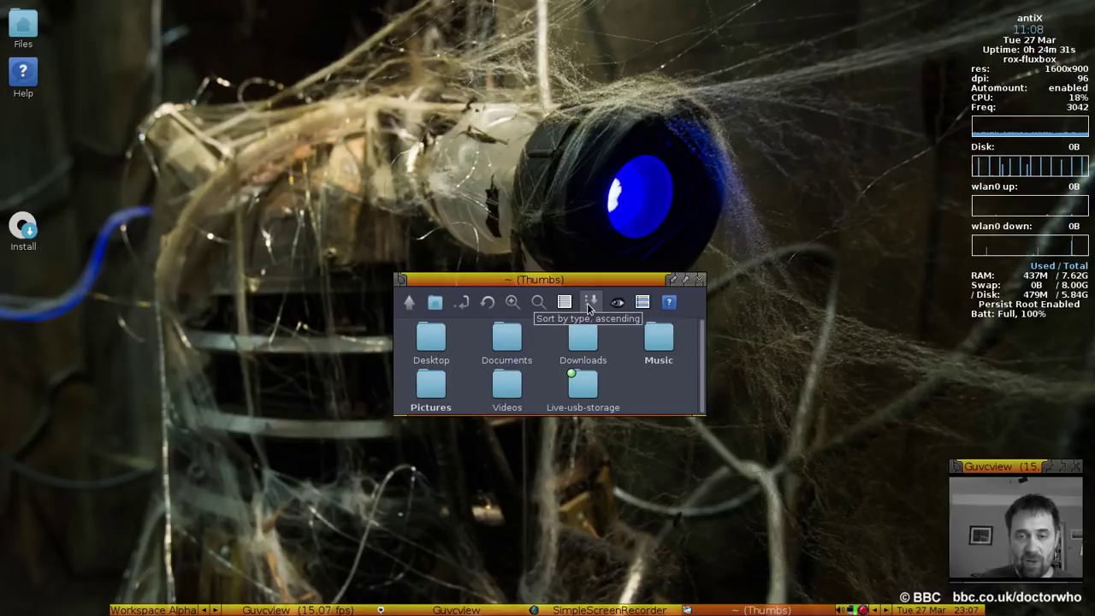
{"action": "left_click", "coordinate": [589, 305]}
{"action": "left_click", "coordinate": [589, 305]}
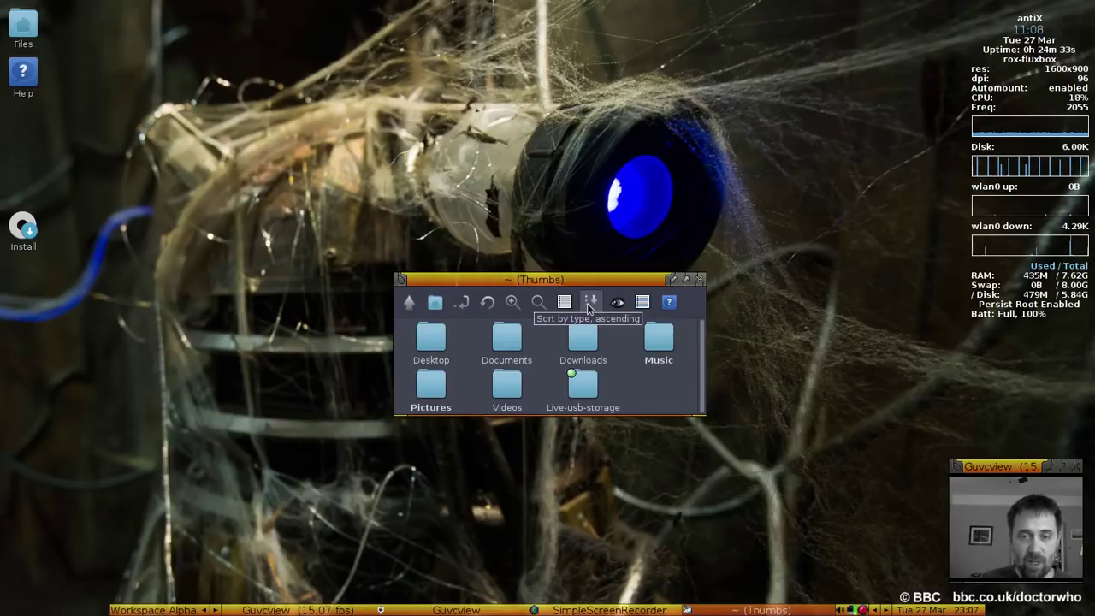
{"action": "left_click", "coordinate": [589, 306]}
{"action": "left_click", "coordinate": [589, 306]}
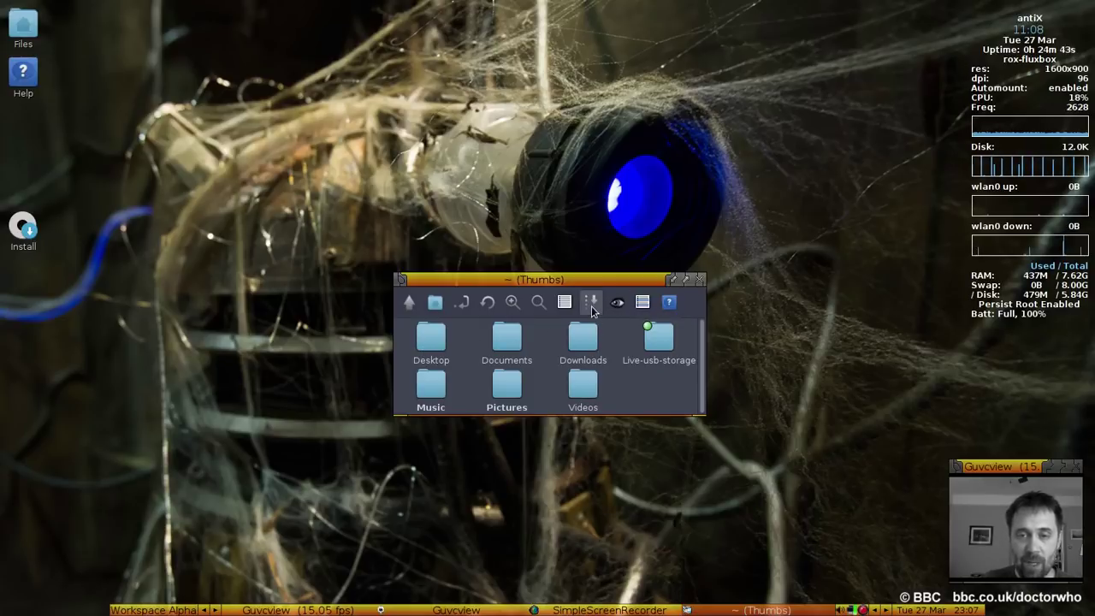
- Cycle through owner, descending name and date sorts, ending with folders sorted alphabetically by name
{"action": "left_click", "coordinate": [592, 305]}
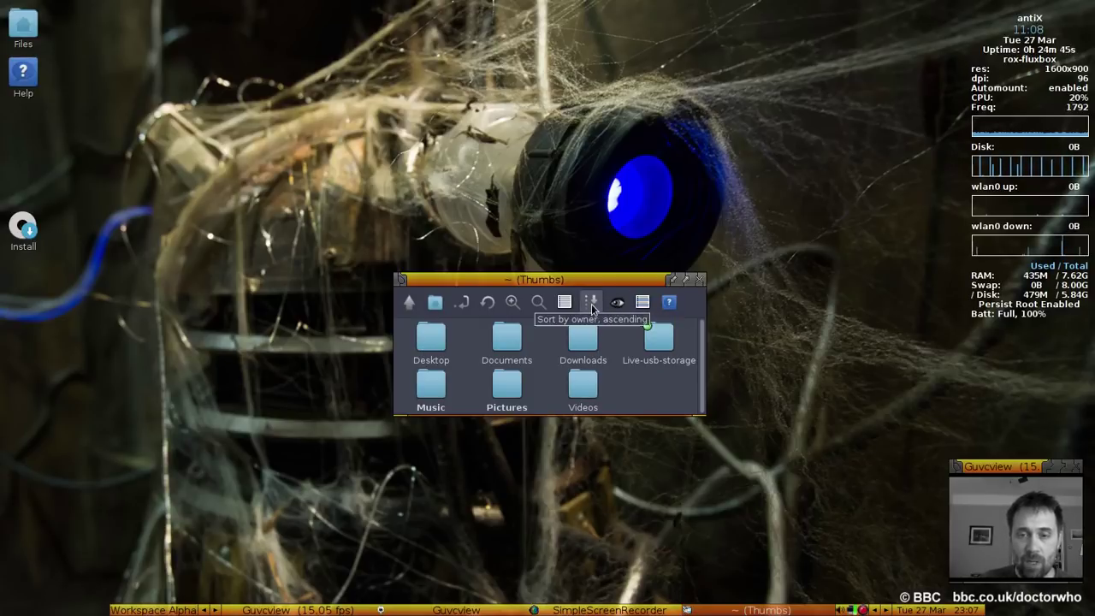
{"action": "left_click", "coordinate": [592, 305]}
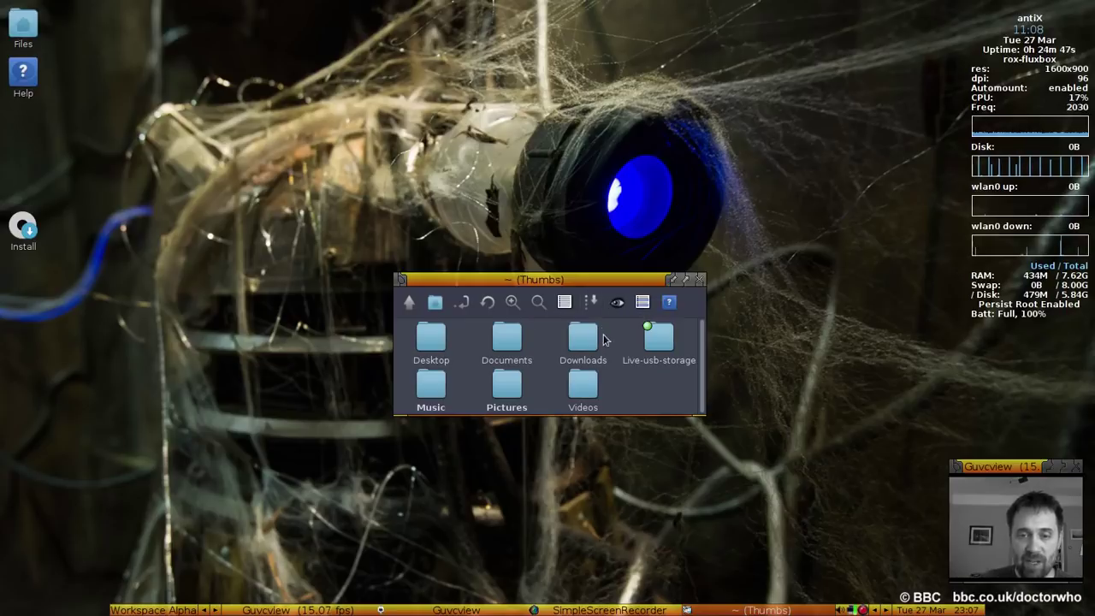
{"action": "left_click", "coordinate": [595, 307]}
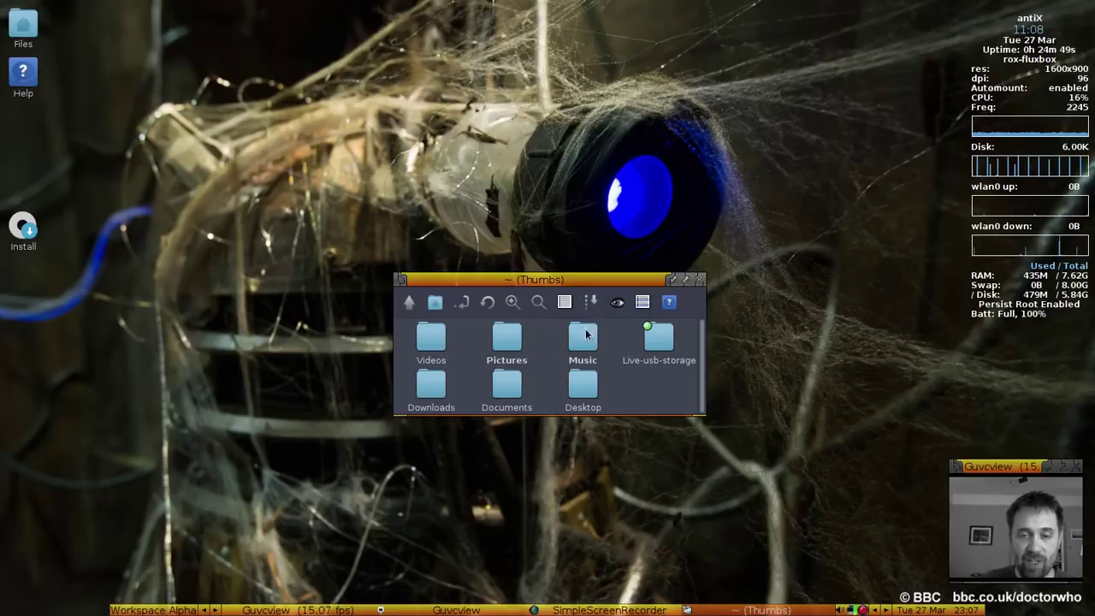
{"action": "left_click", "coordinate": [593, 304]}
{"action": "left_click", "coordinate": [589, 303]}
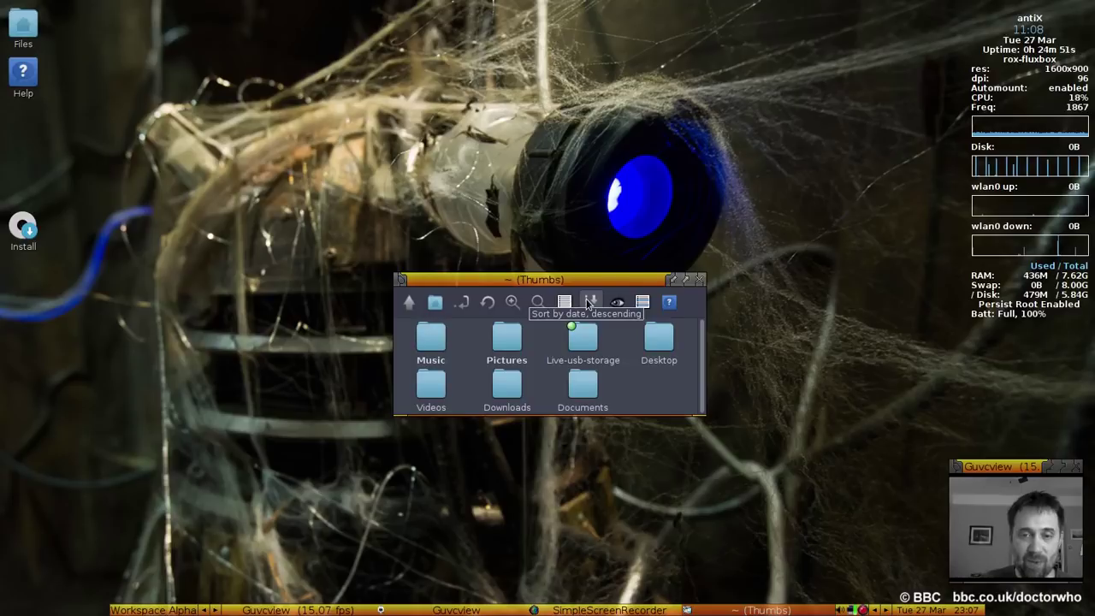
{"action": "left_click", "coordinate": [586, 300]}
{"action": "left_click", "coordinate": [587, 300]}
{"action": "left_click", "coordinate": [587, 303]}
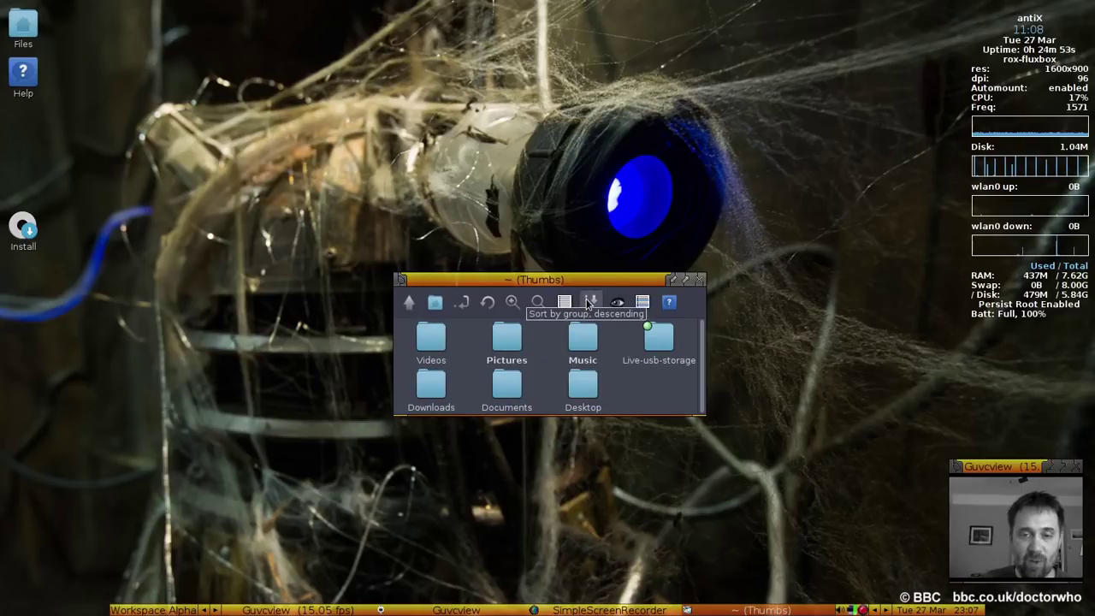
{"action": "left_click", "coordinate": [587, 303]}
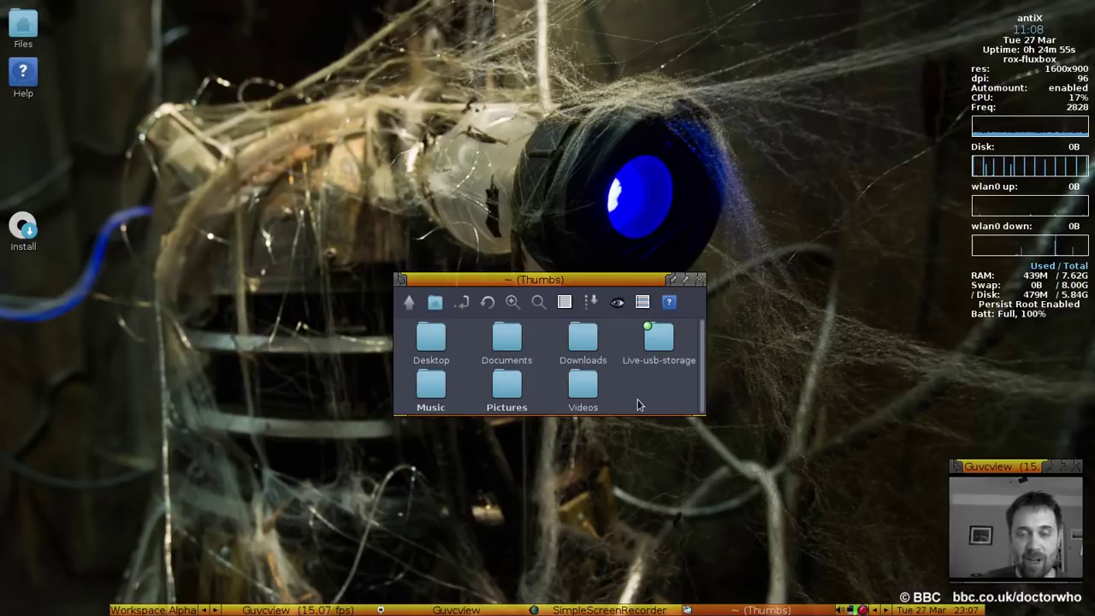
- Show then hide hidden files, box-select some folders, and select then clear all
{"action": "left_click", "coordinate": [618, 303]}
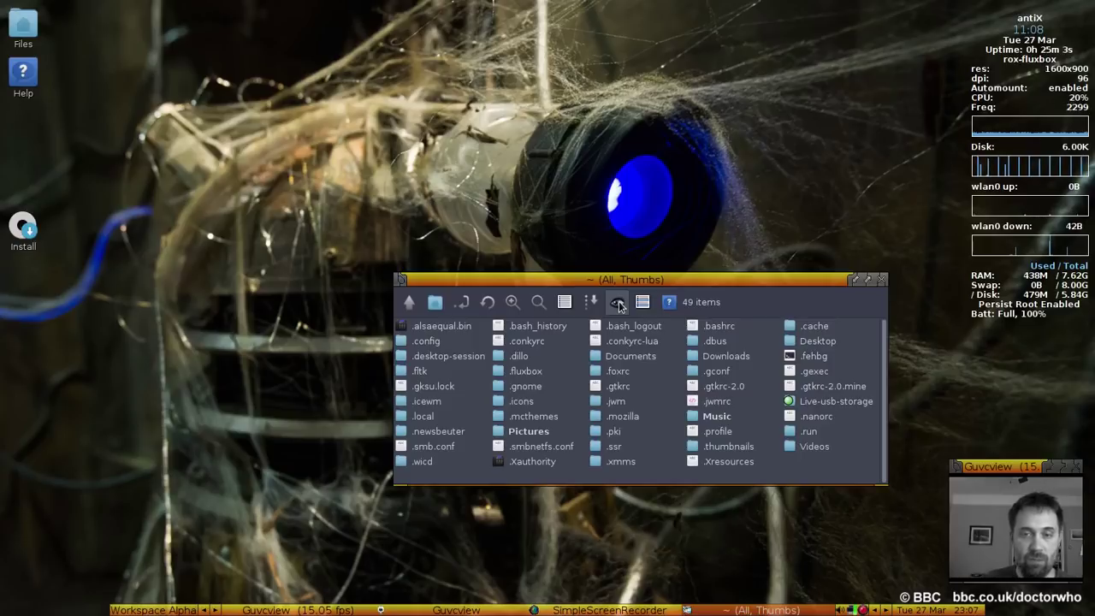
{"action": "left_click", "coordinate": [617, 303]}
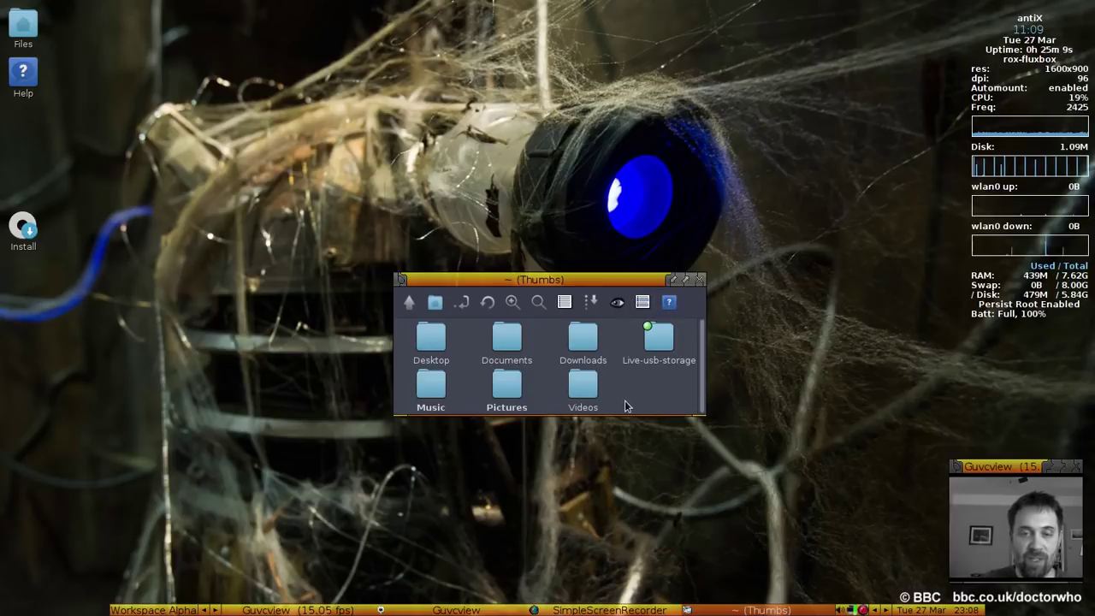
{"action": "left_click_drag", "start_coordinate": [627, 402], "coordinate": [426, 332]}
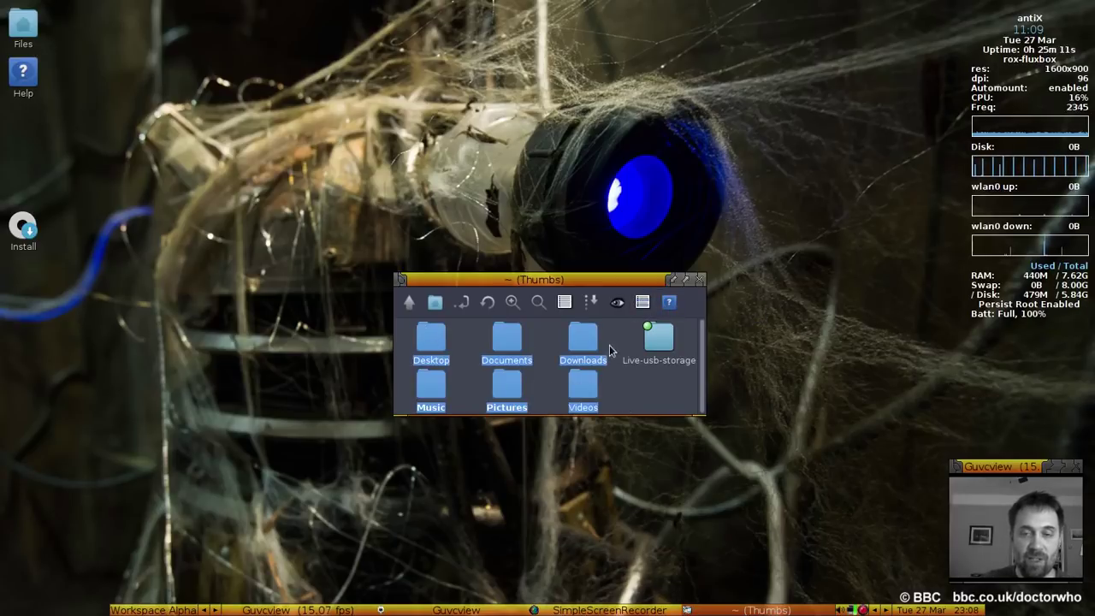
{"action": "left_click", "coordinate": [644, 303]}
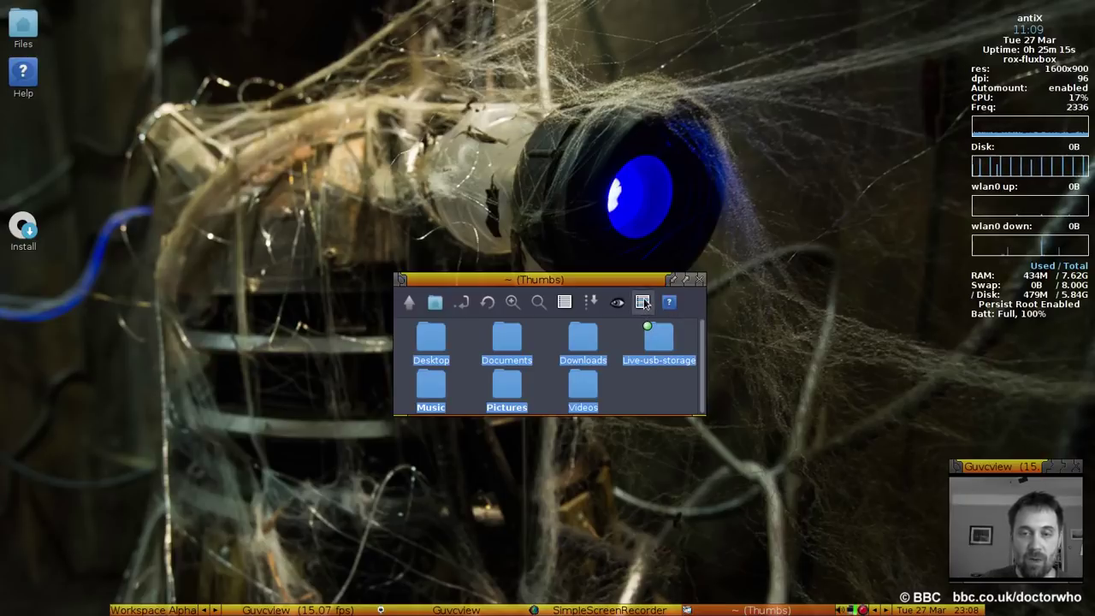
{"action": "left_click", "coordinate": [643, 305]}
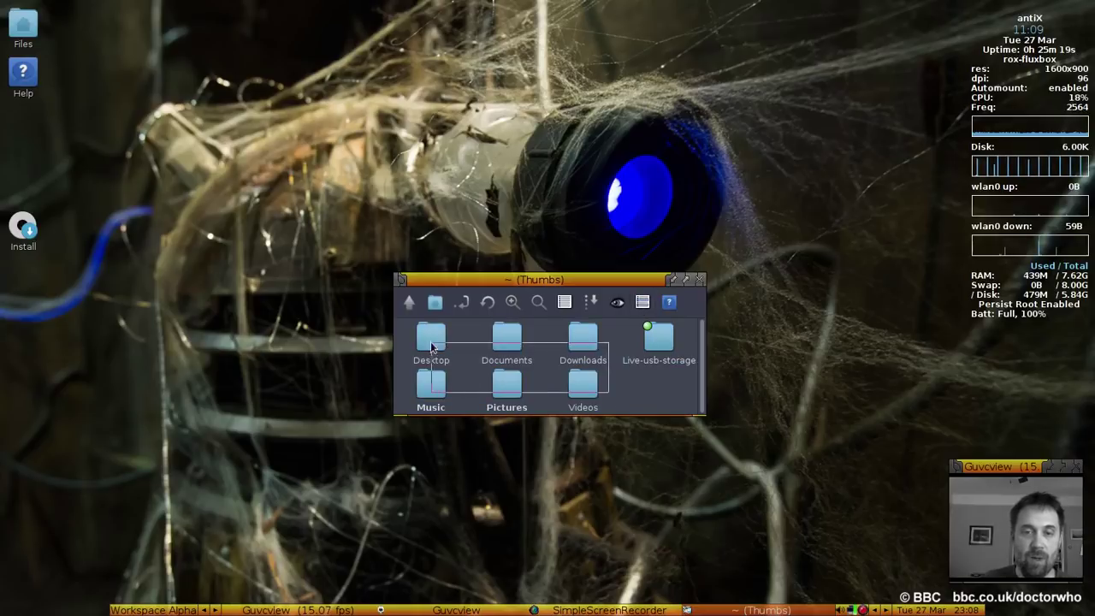
- Invert and clear the selection, then open the ROX-Filer HTML help folder
{"action": "left_click", "coordinate": [643, 305]}
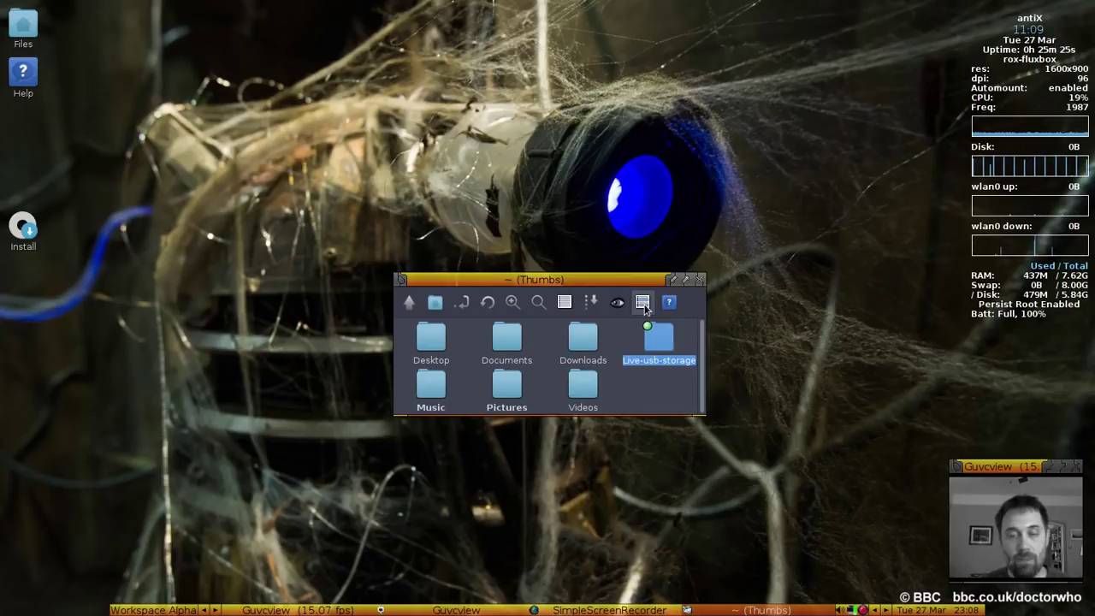
{"action": "right_click", "coordinate": [643, 307]}
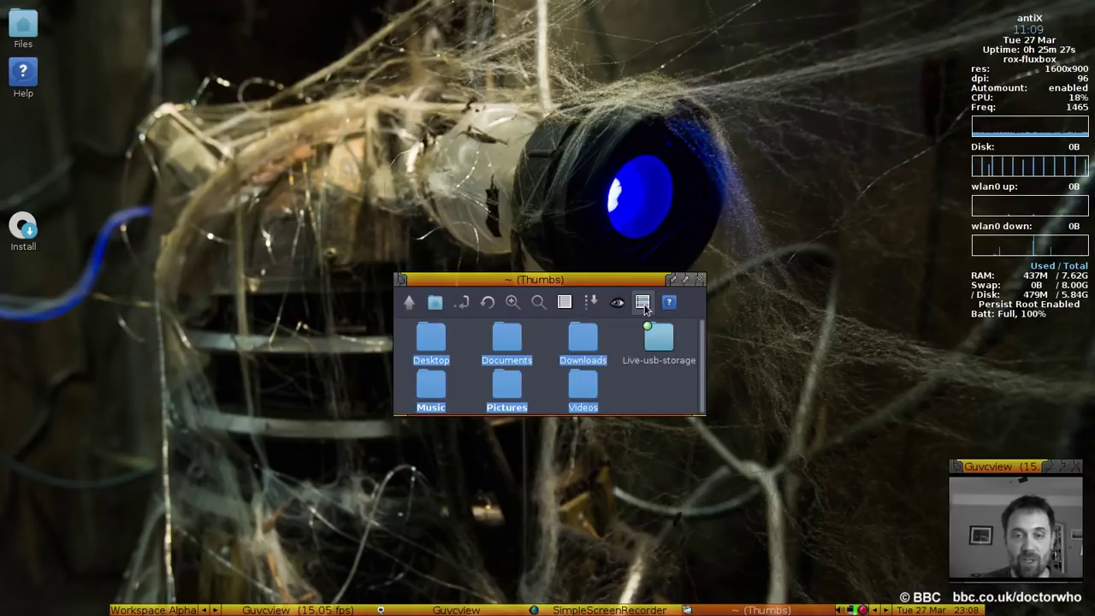
{"action": "left_click", "coordinate": [625, 391]}
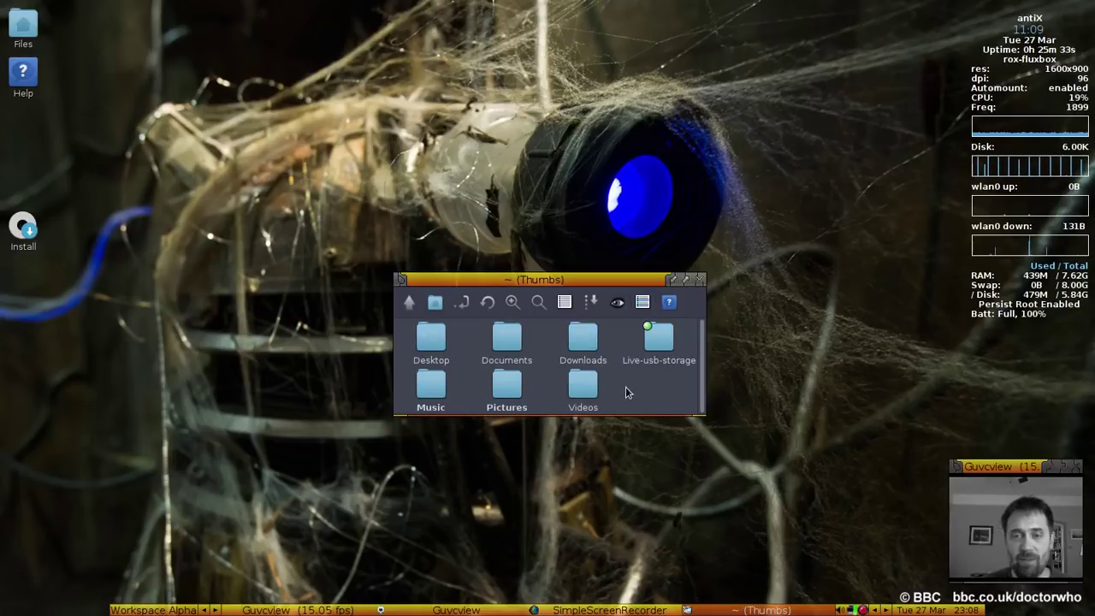
{"action": "left_click", "coordinate": [667, 305]}
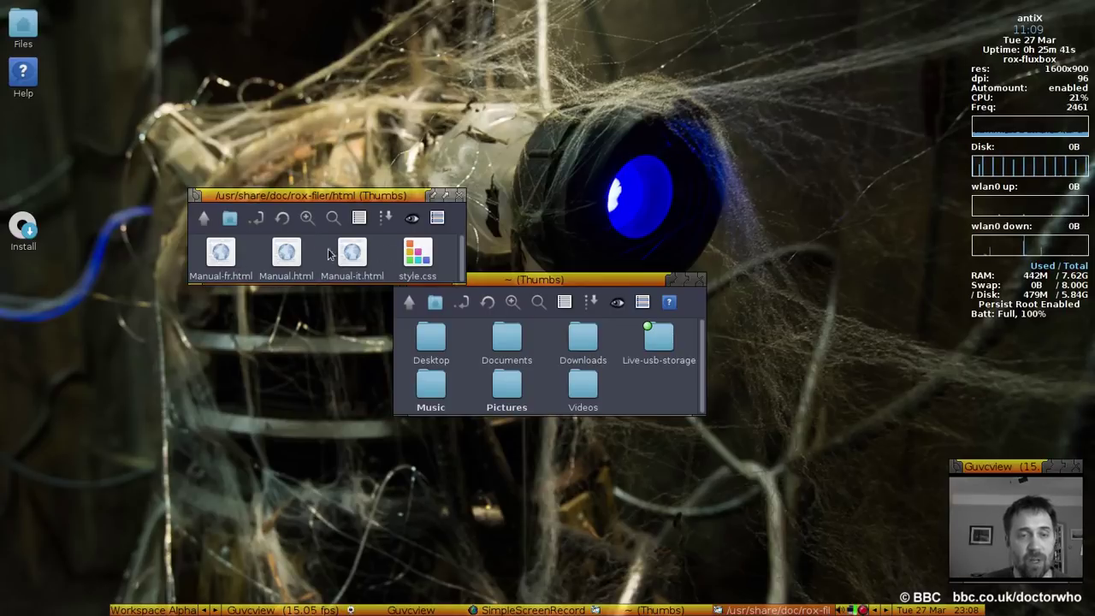
- Open Manual.html in Dillo, scroll its contents, then close Dillo and the html folder window
{"action": "left_click", "coordinate": [288, 255]}
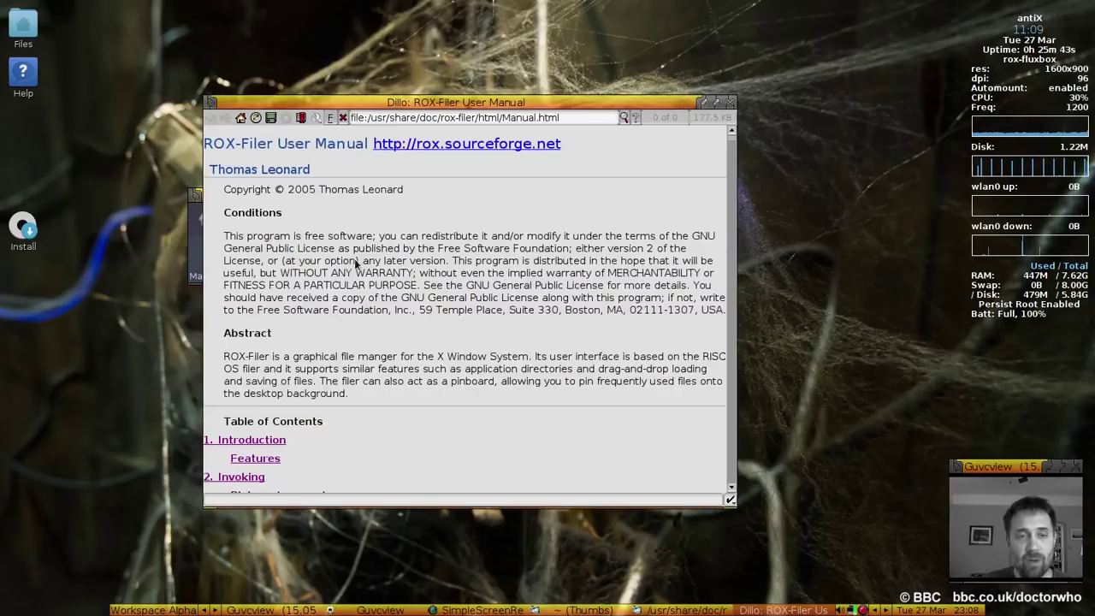
{"action": "scroll", "coordinate": [407, 263], "scroll_direction": "down", "scroll_amount": 8}
{"action": "scroll", "coordinate": [407, 257], "scroll_direction": "down", "scroll_amount": 6}
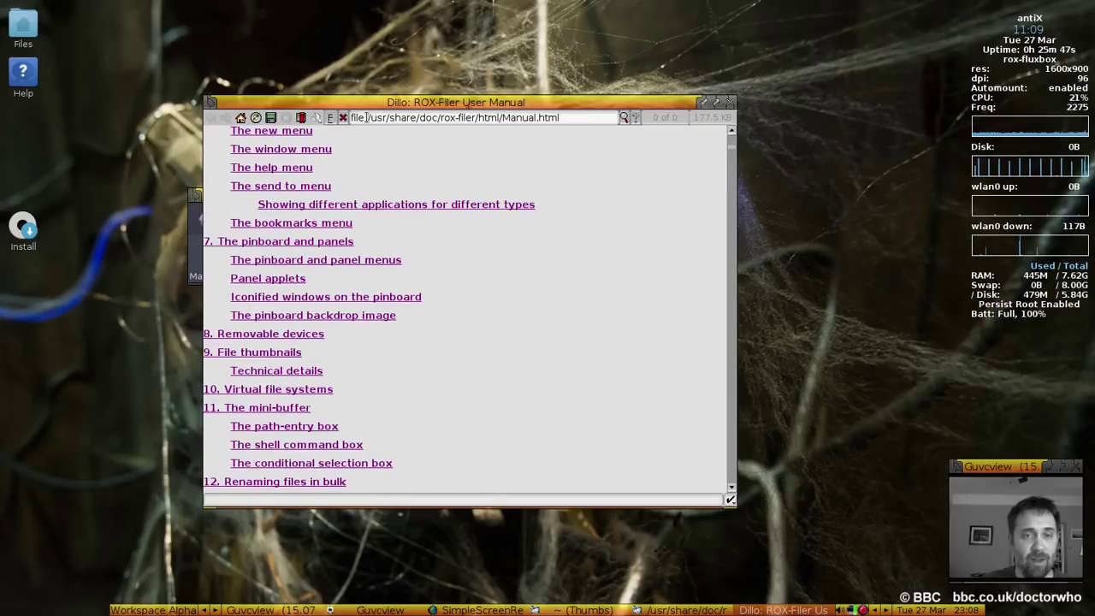
{"action": "scroll", "coordinate": [384, 293], "scroll_direction": "down", "scroll_amount": 4}
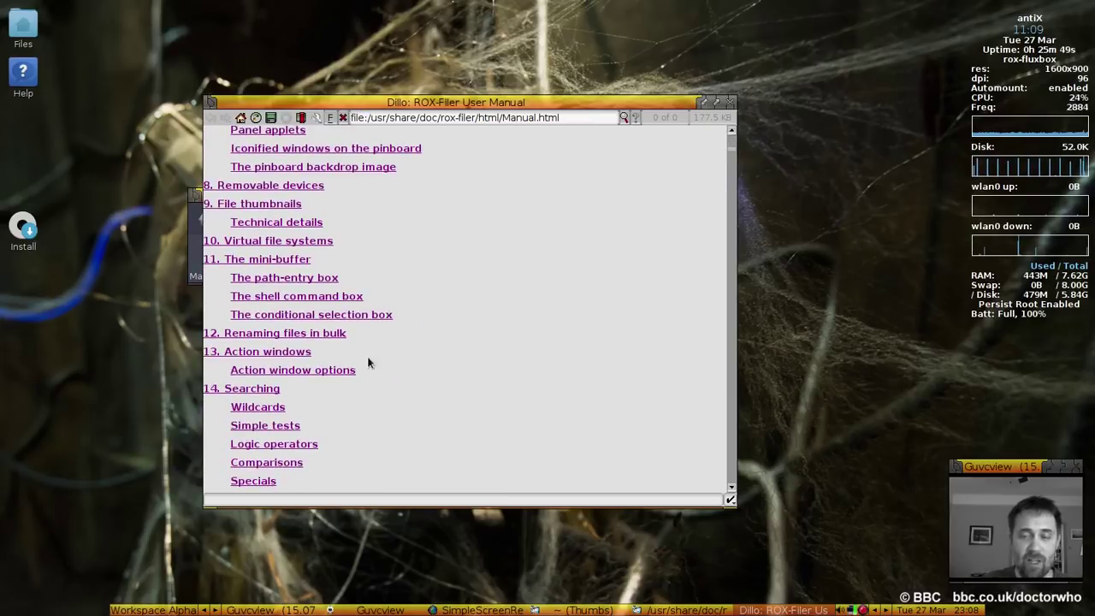
{"action": "left_click", "coordinate": [730, 102]}
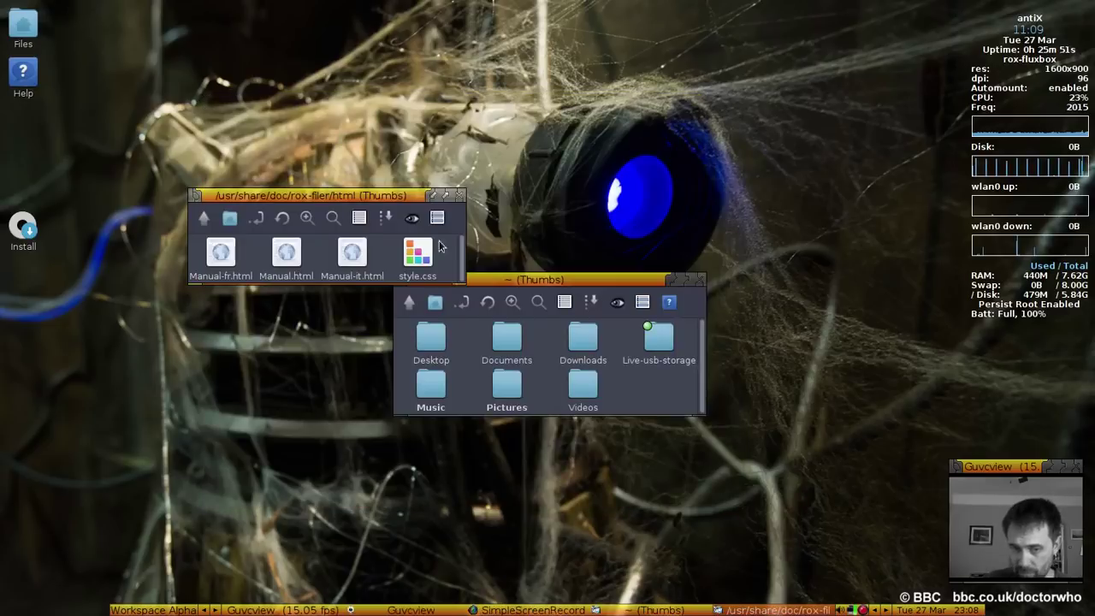
{"action": "left_click", "coordinate": [459, 195]}
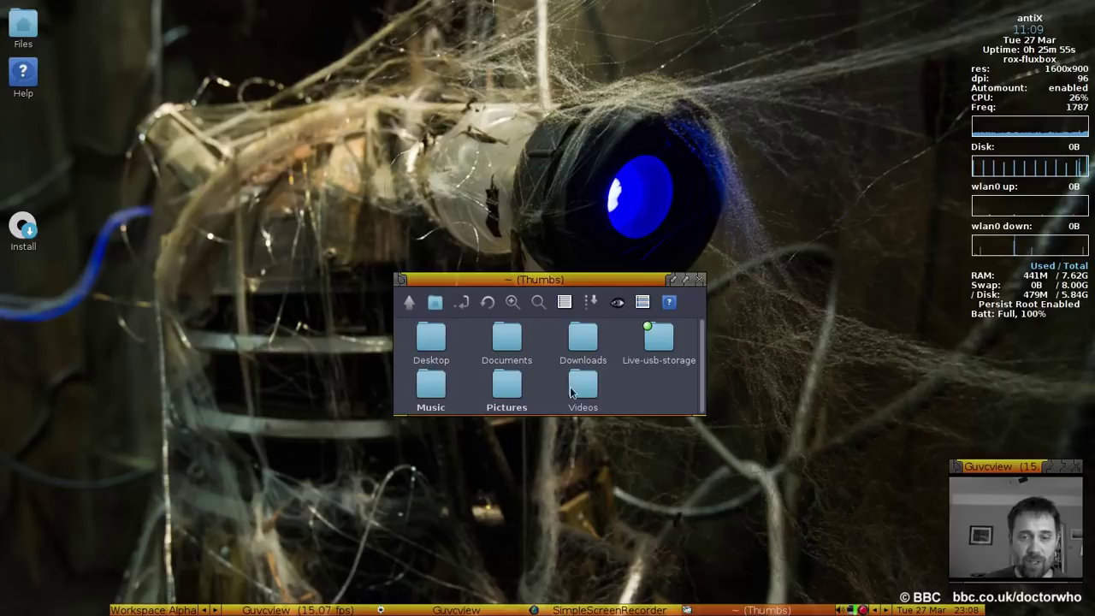
{"action": "left_click", "coordinate": [506, 389]}
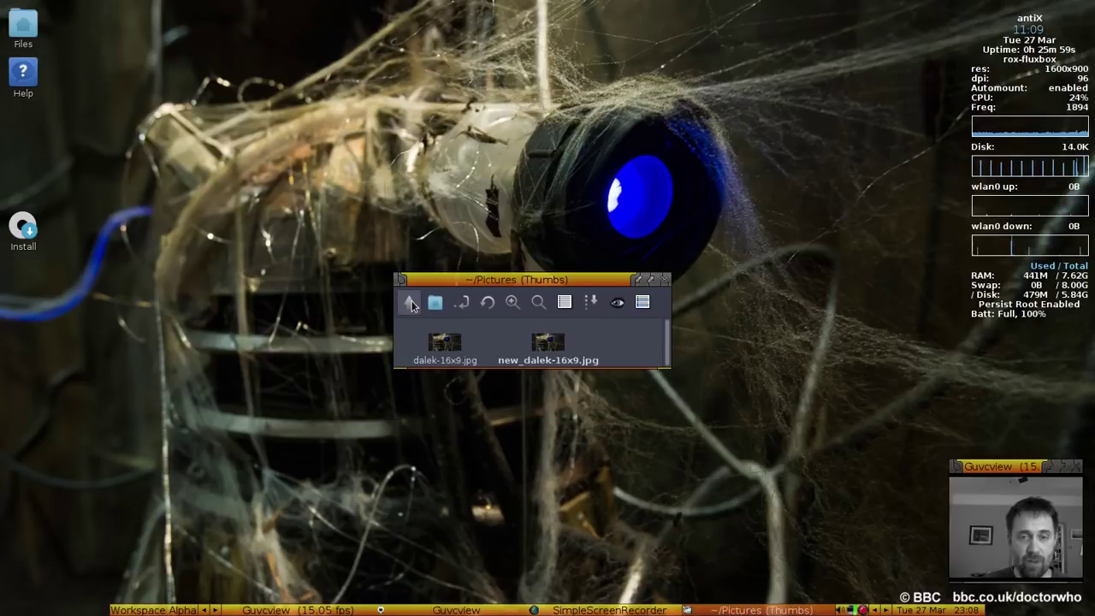
{"action": "left_click", "coordinate": [412, 301]}
{"action": "right_click", "coordinate": [498, 387]}
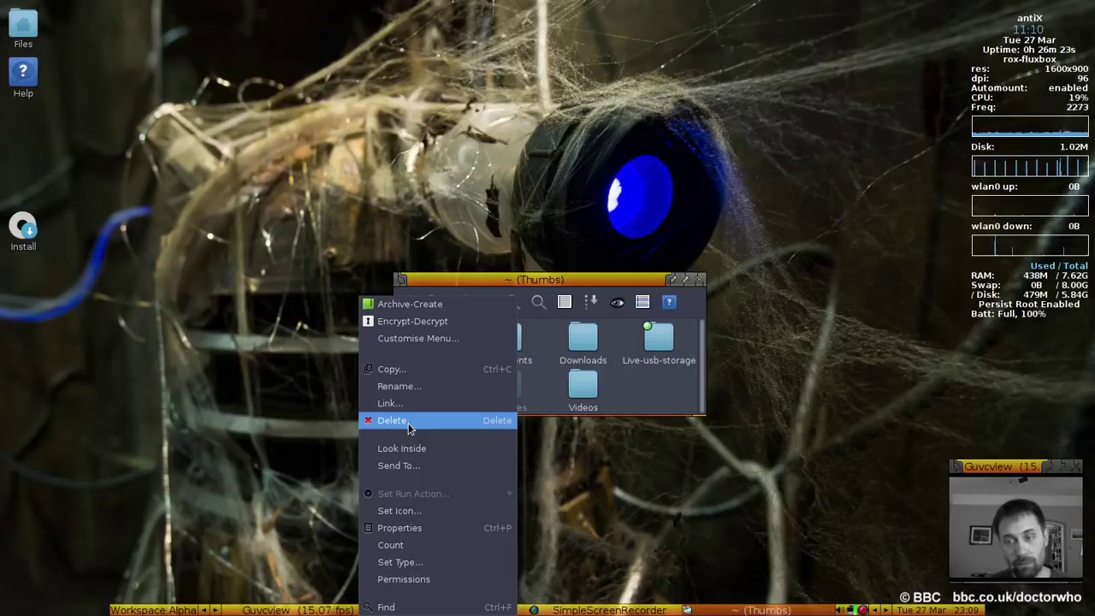
{"action": "left_click", "coordinate": [419, 465]}
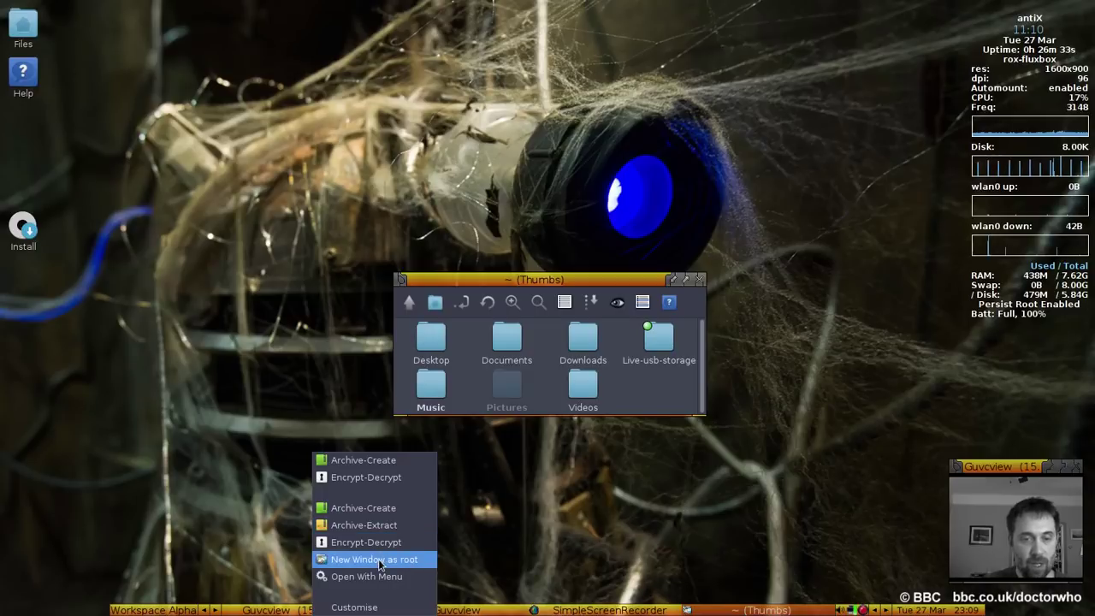
{"action": "left_click", "coordinate": [380, 559]}
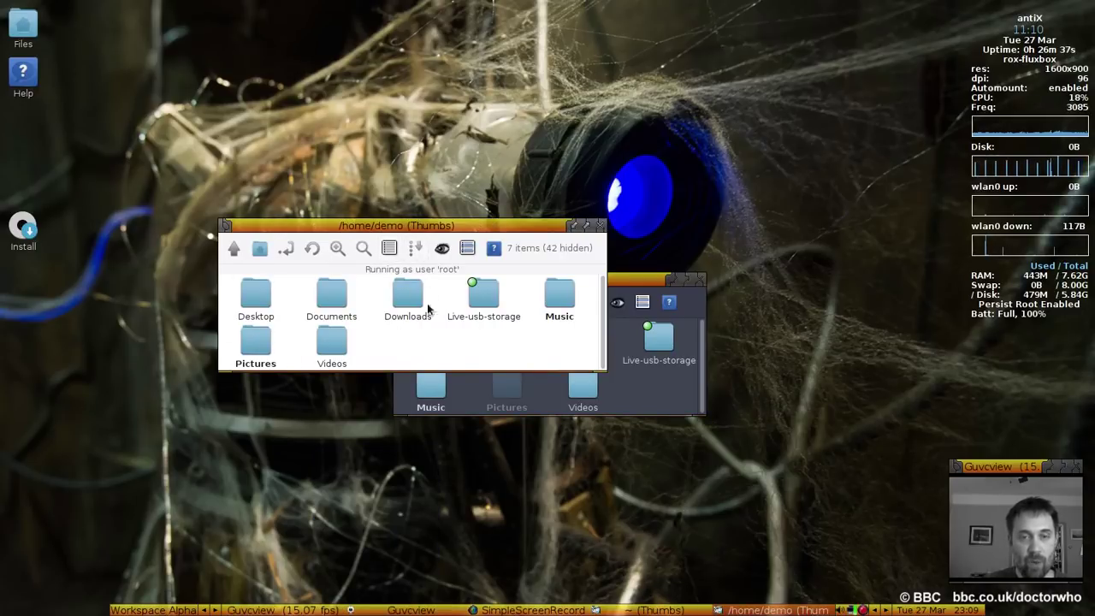
{"action": "left_click", "coordinate": [602, 225]}
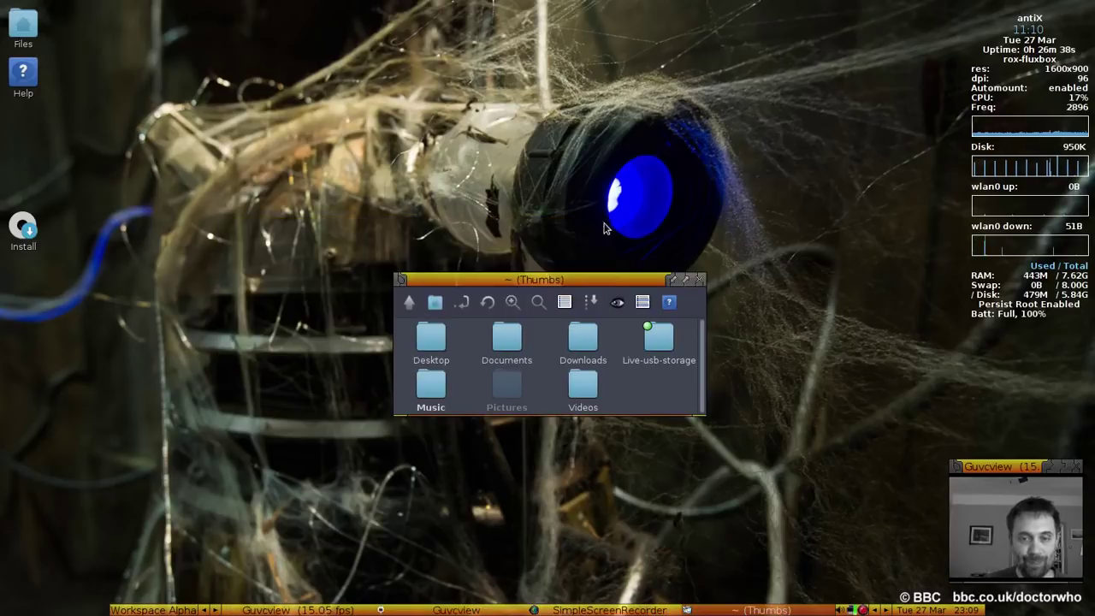
- Count the disk usage of the Pictures folder and dismiss the report
{"action": "right_click", "coordinate": [624, 382]}
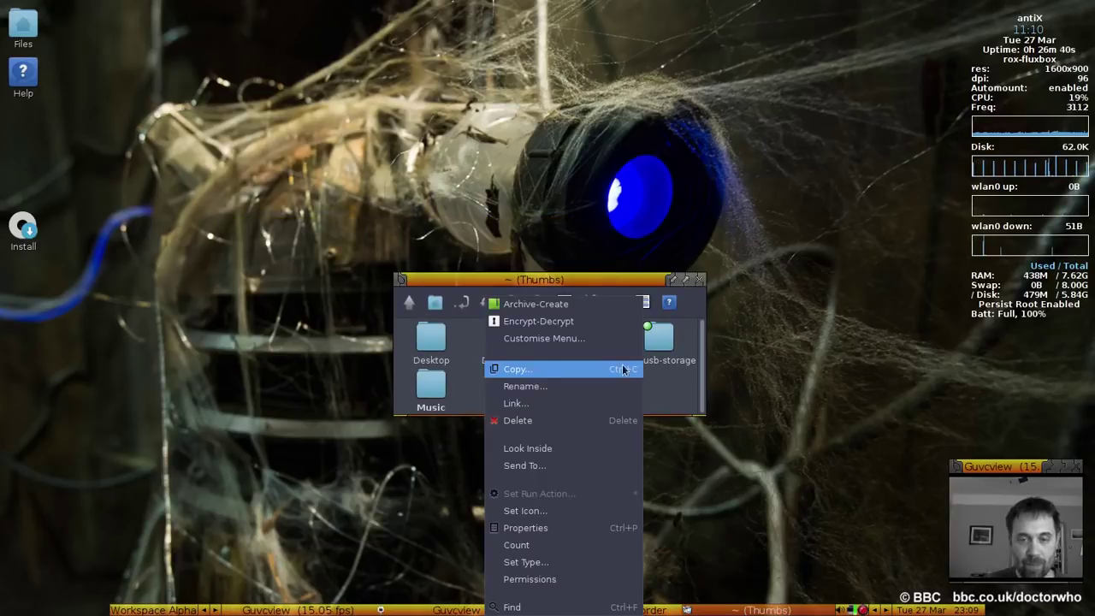
{"action": "left_click", "coordinate": [557, 539]}
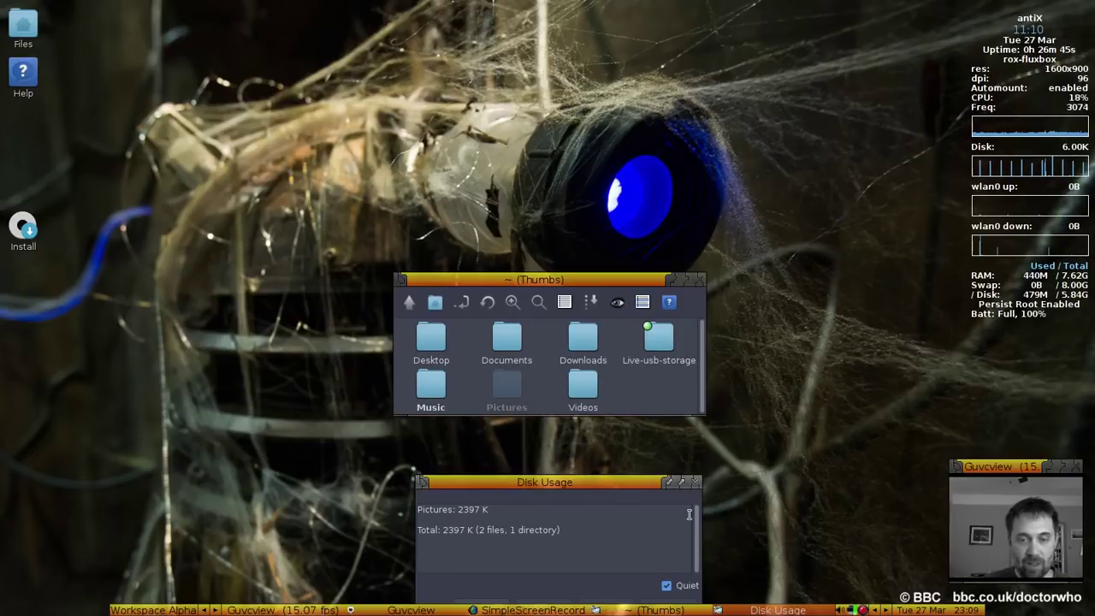
{"action": "left_click", "coordinate": [695, 483]}
- View the Pictures folder's properties, move that window up, then close it
{"action": "right_click", "coordinate": [637, 396]}
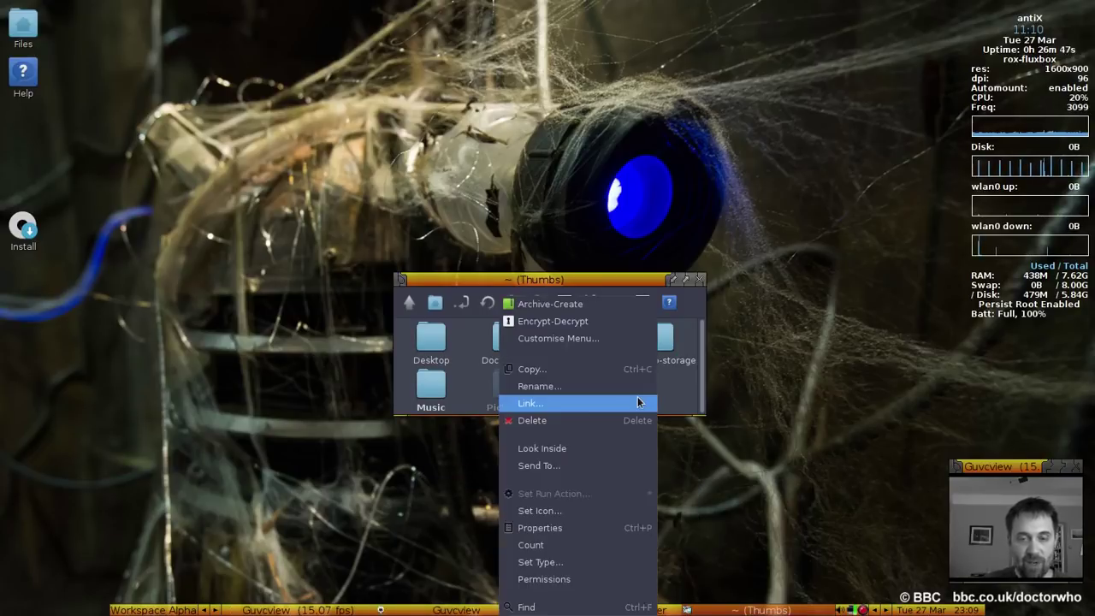
{"action": "left_click", "coordinate": [586, 528]}
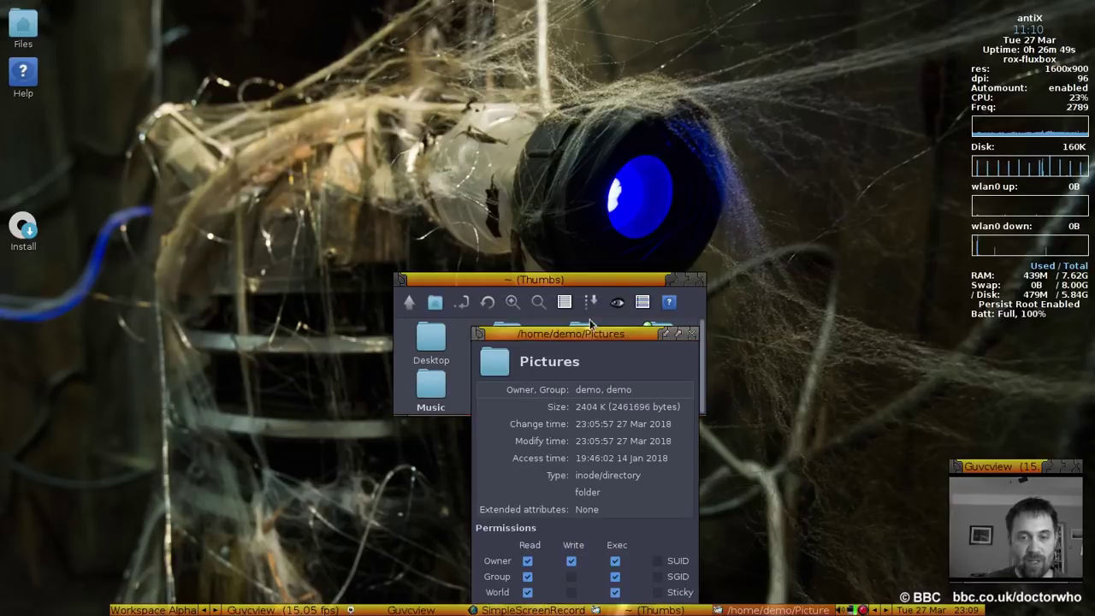
{"action": "left_click_drag", "start_coordinate": [591, 332], "coordinate": [622, 115]}
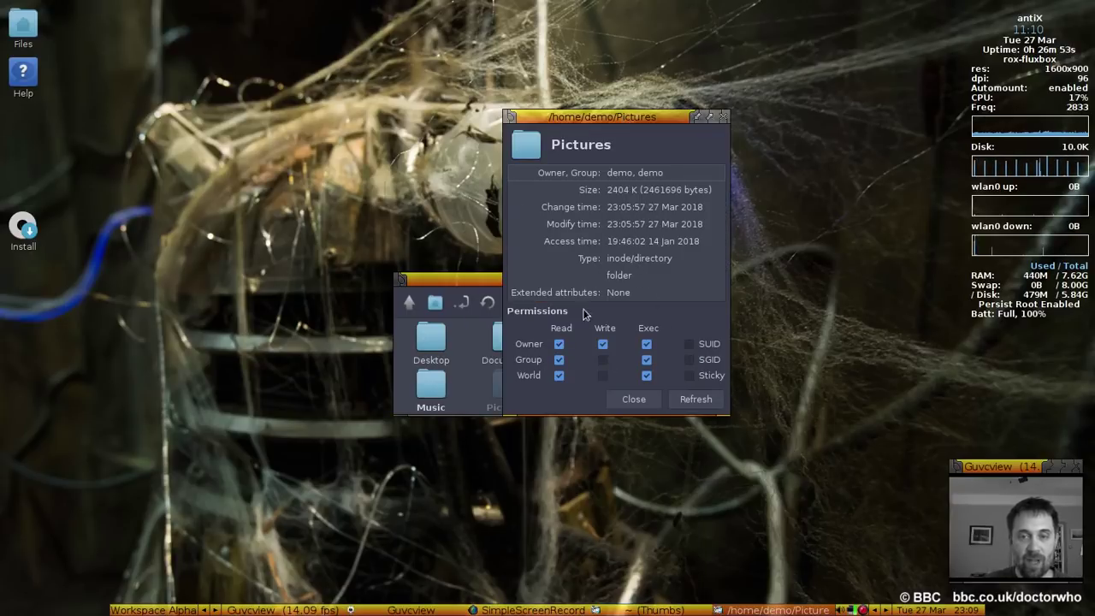
{"action": "left_click", "coordinate": [644, 398]}
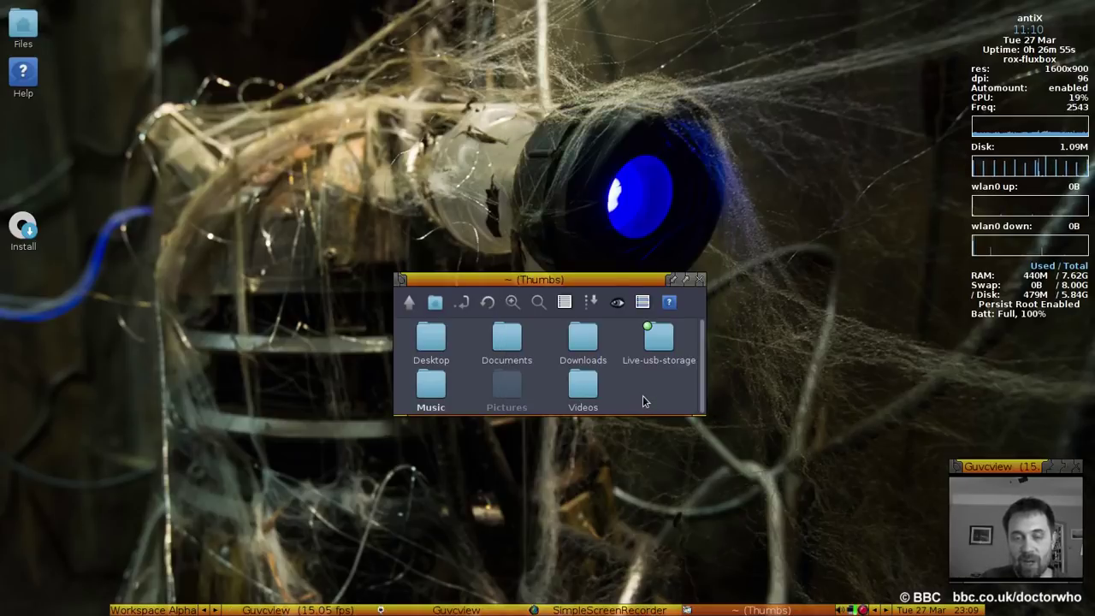
- Start a Find search for 'core' in Pictures, cancel it, and close the Find window
{"action": "right_click", "coordinate": [643, 396]}
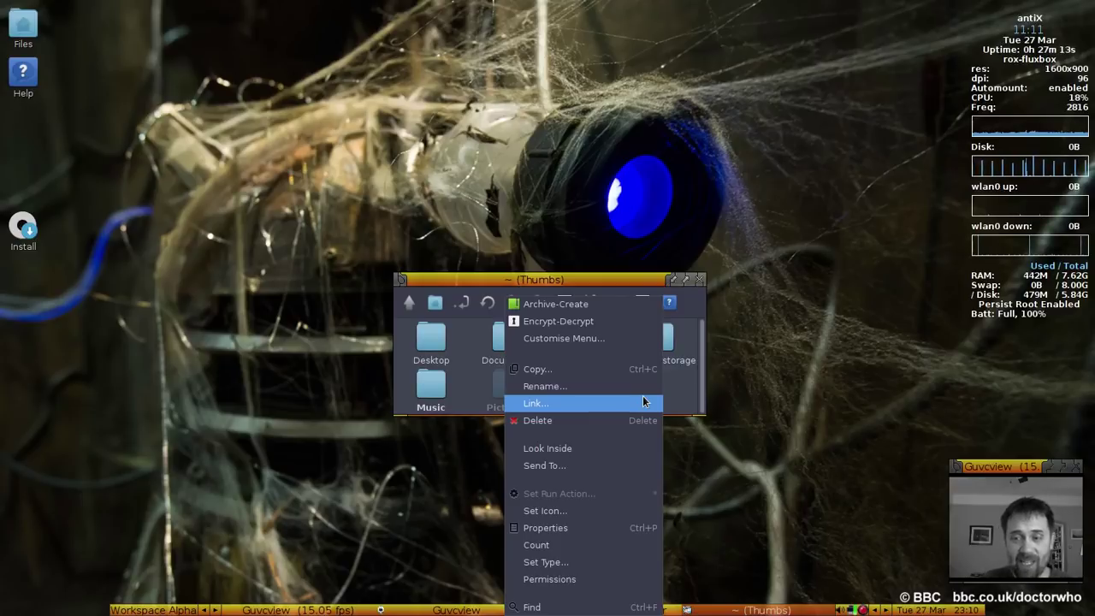
{"action": "left_click", "coordinate": [565, 607]}
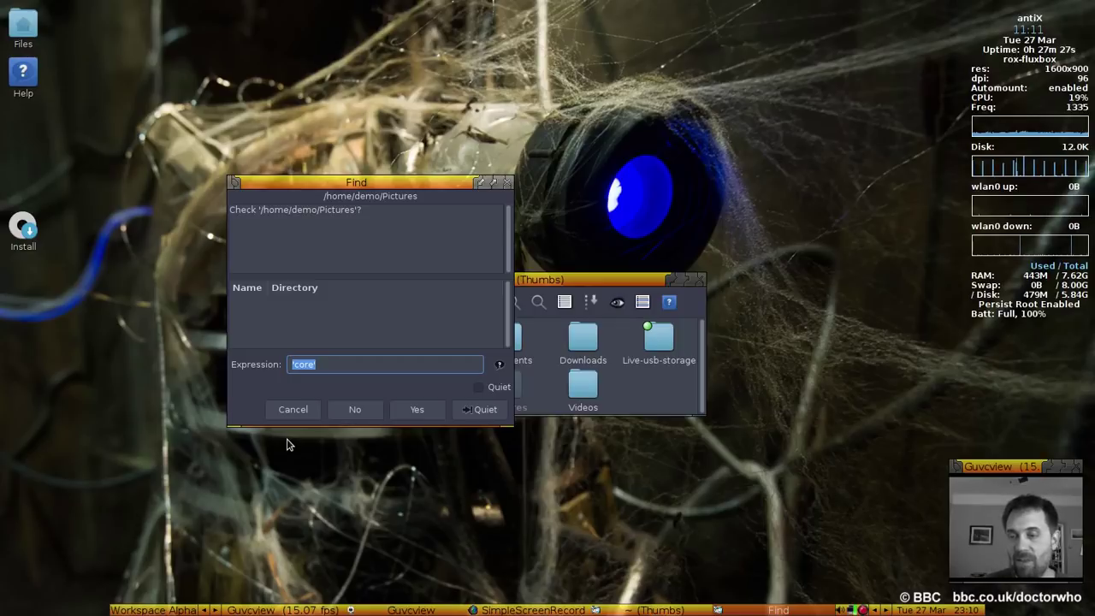
{"action": "left_click", "coordinate": [296, 413]}
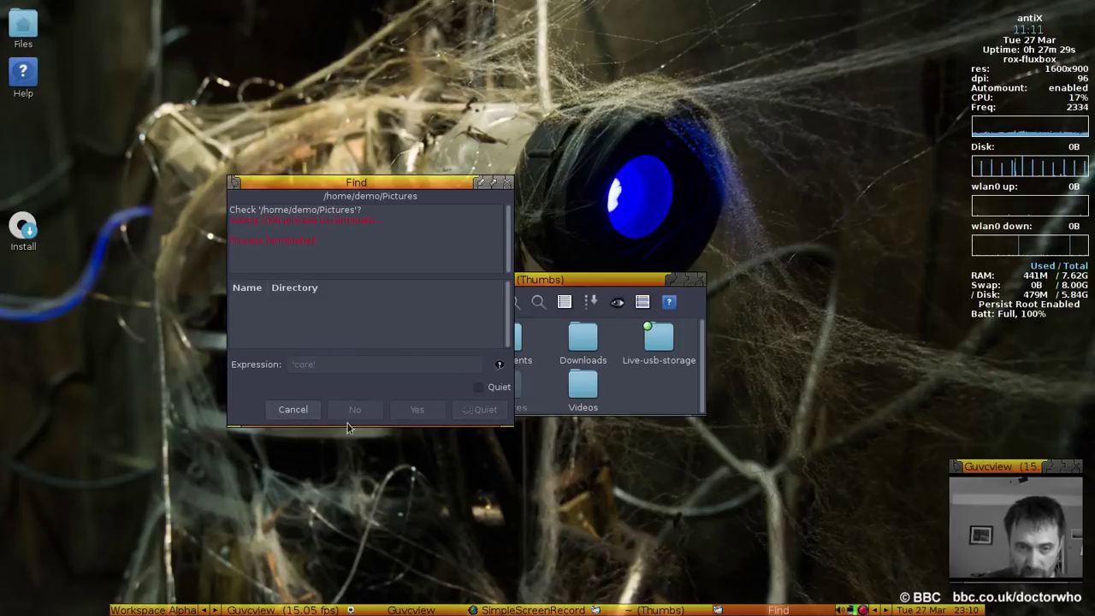
{"action": "left_click", "coordinate": [299, 415]}
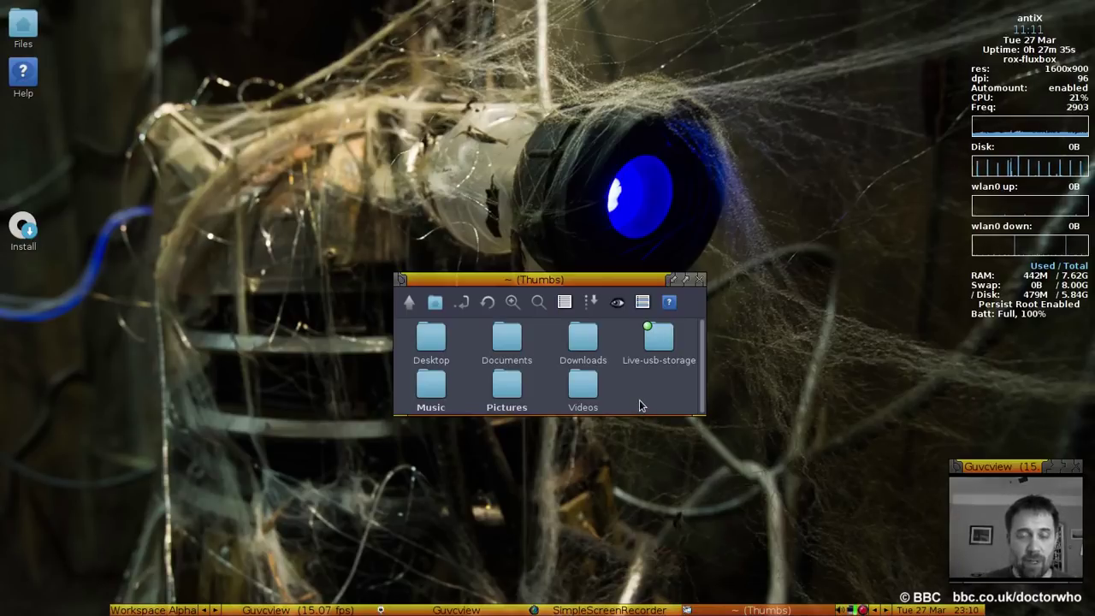
{"action": "right_click", "coordinate": [642, 405]}
{"action": "mouse_move", "coordinate": [642, 402]}
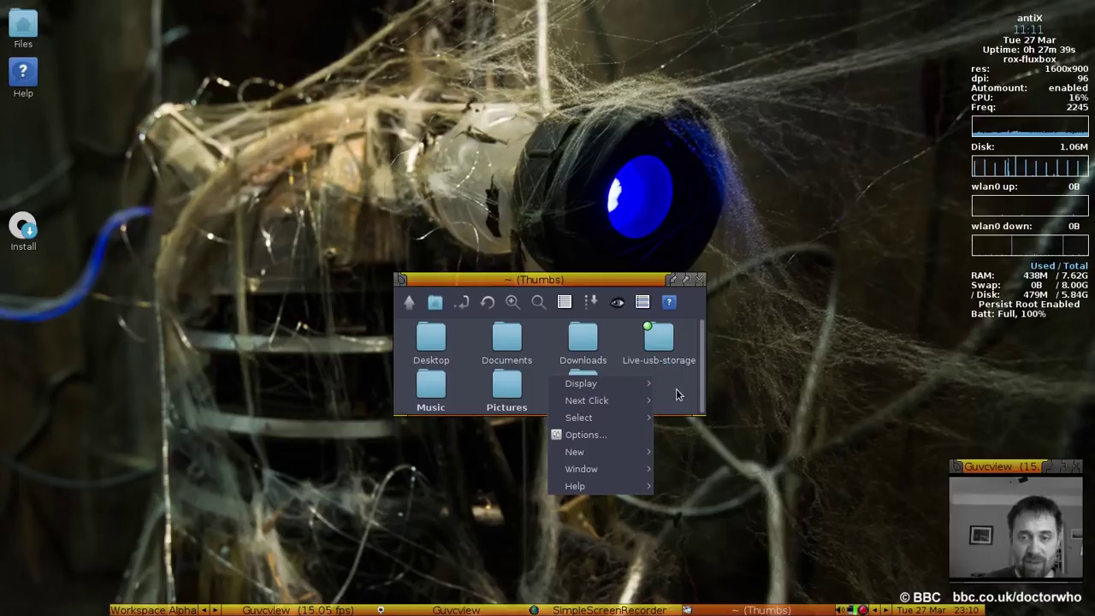
{"action": "left_click", "coordinate": [679, 394]}
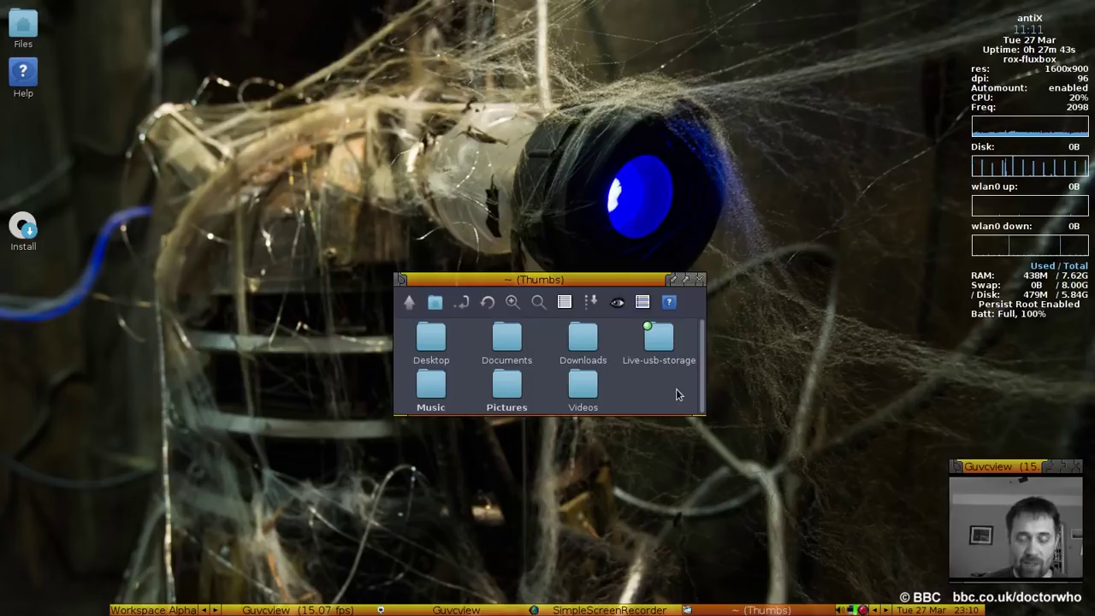
{"action": "right_click", "coordinate": [647, 381]}
{"action": "mouse_move", "coordinate": [647, 382]}
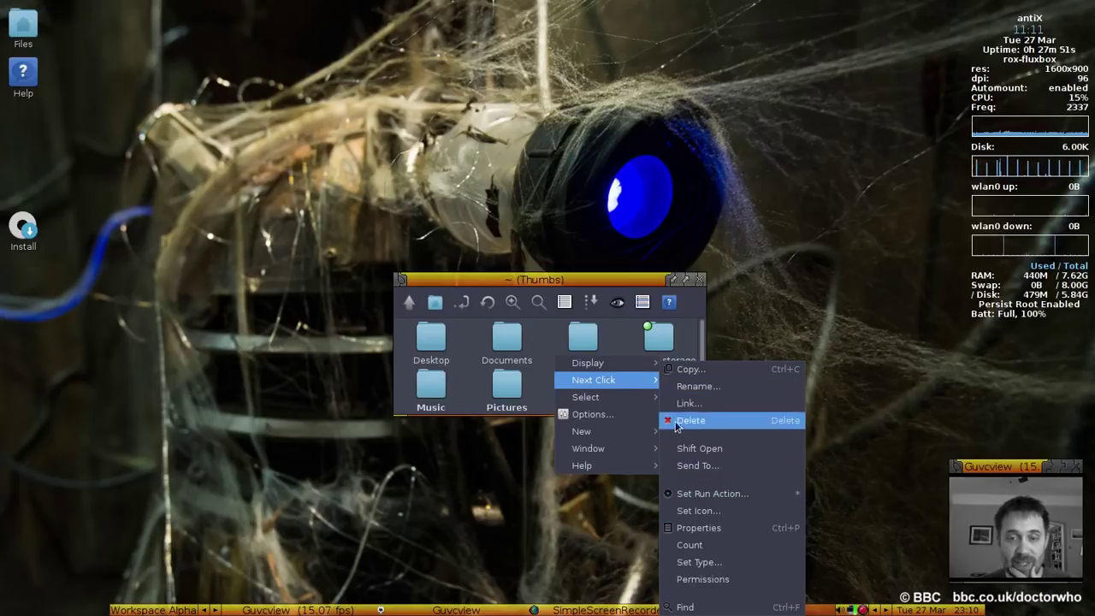
{"action": "left_click", "coordinate": [685, 368]}
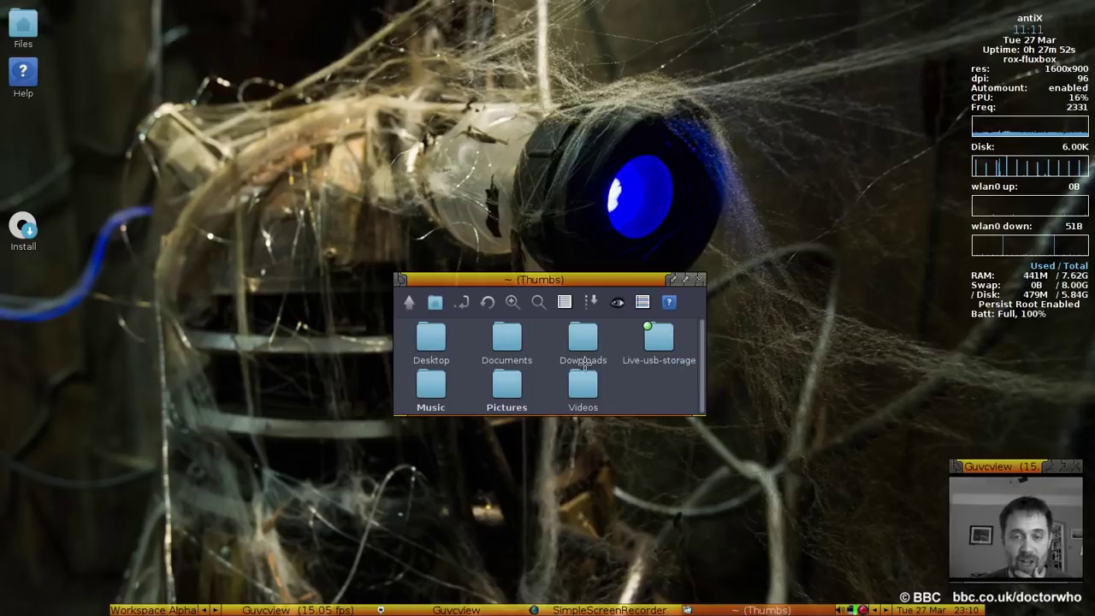
{"action": "left_click", "coordinate": [509, 385]}
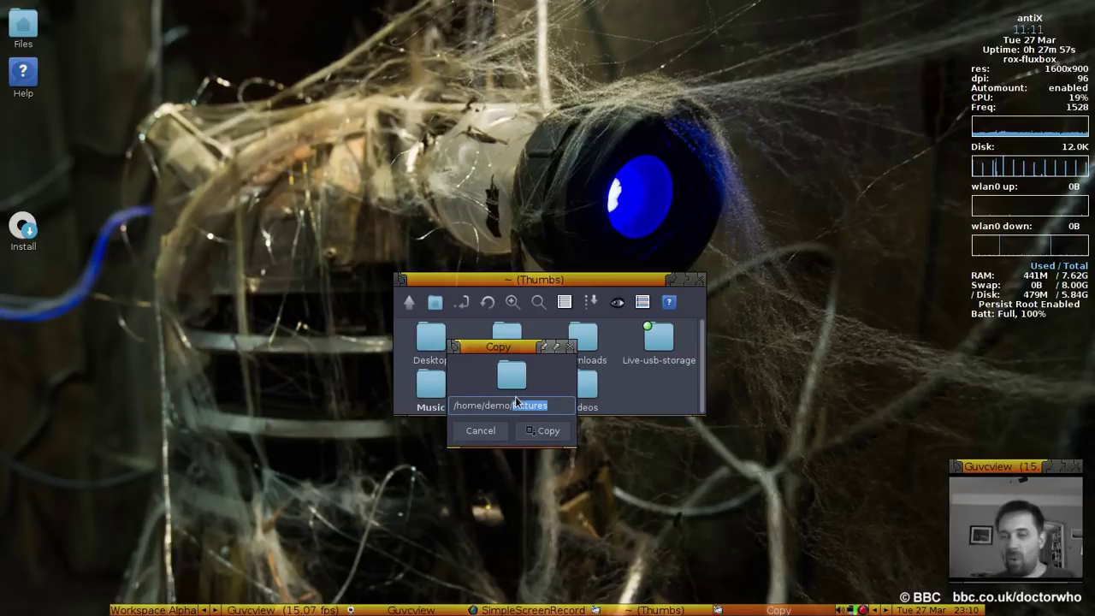
{"action": "key", "text": "Escape"}
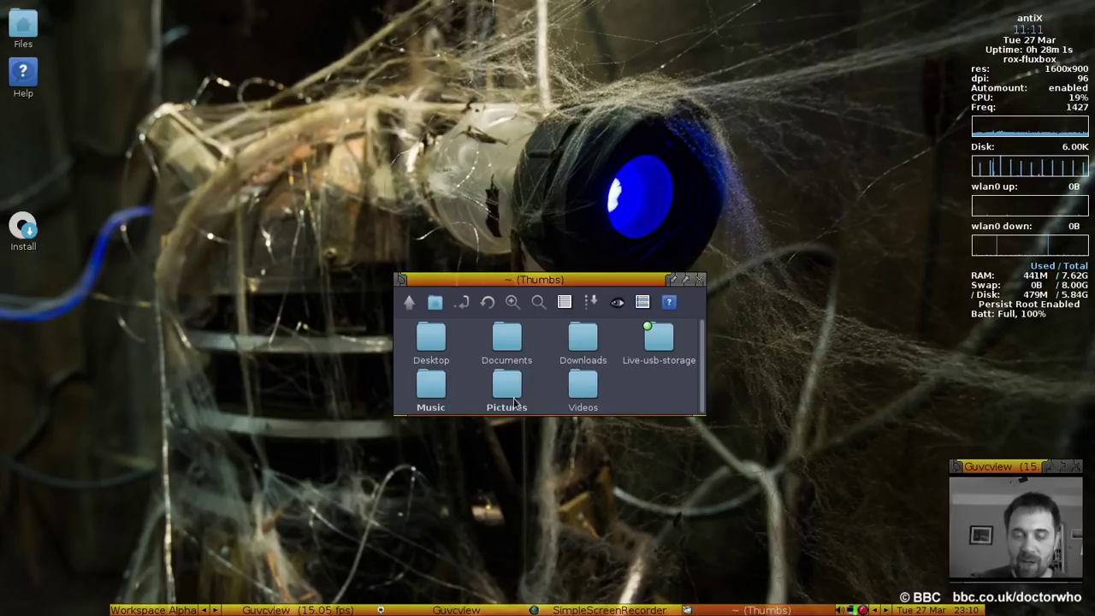
{"action": "right_click", "coordinate": [645, 402]}
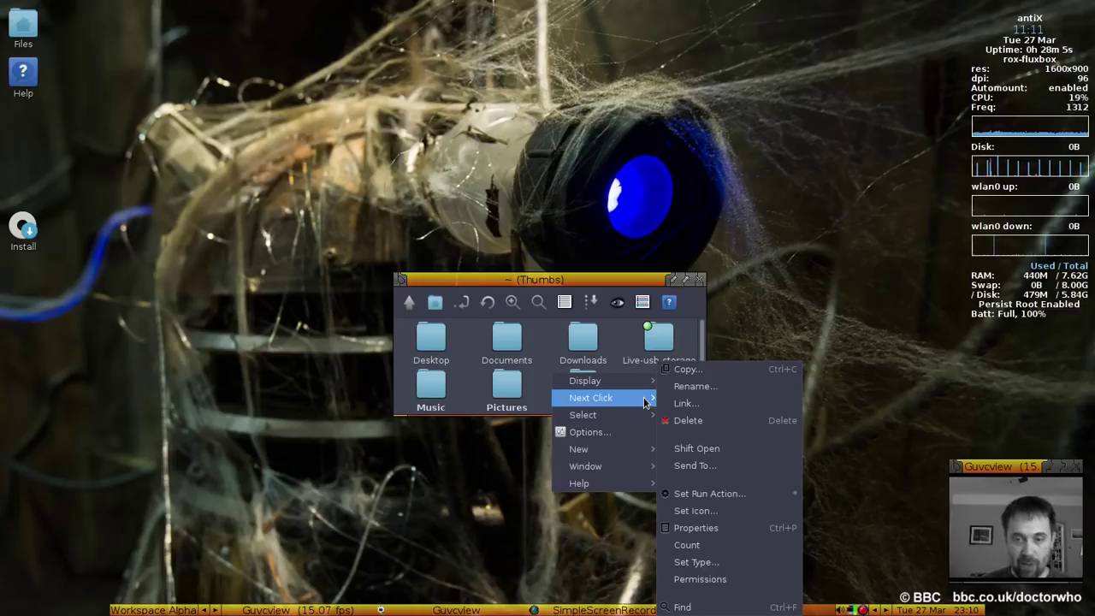
{"action": "left_click", "coordinate": [606, 330]}
{"action": "left_click", "coordinate": [509, 386]}
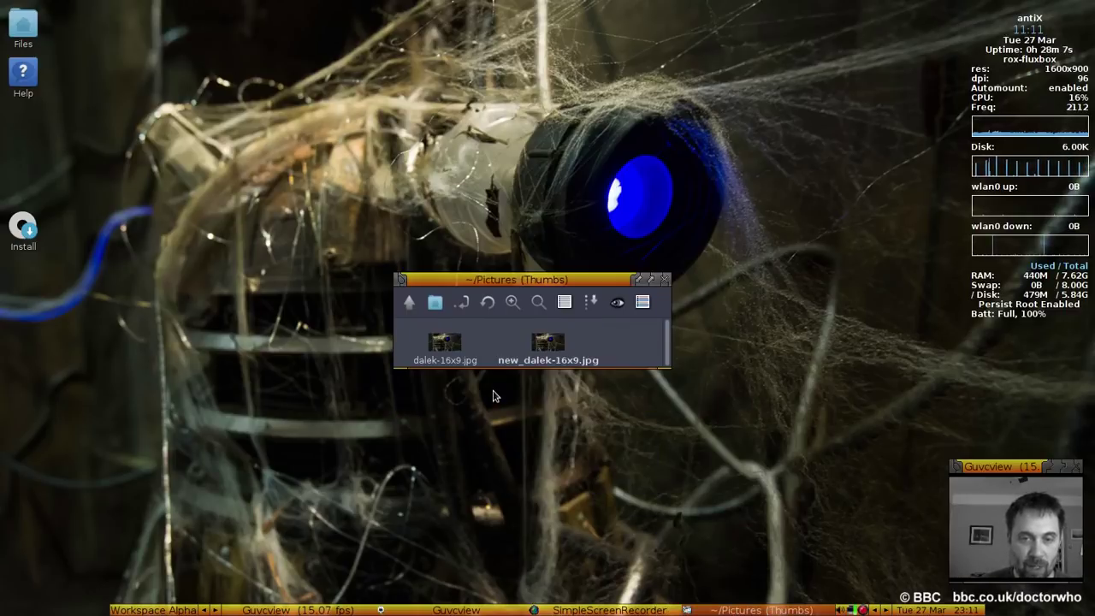
{"action": "left_click_drag", "start_coordinate": [621, 368], "coordinate": [432, 327]}
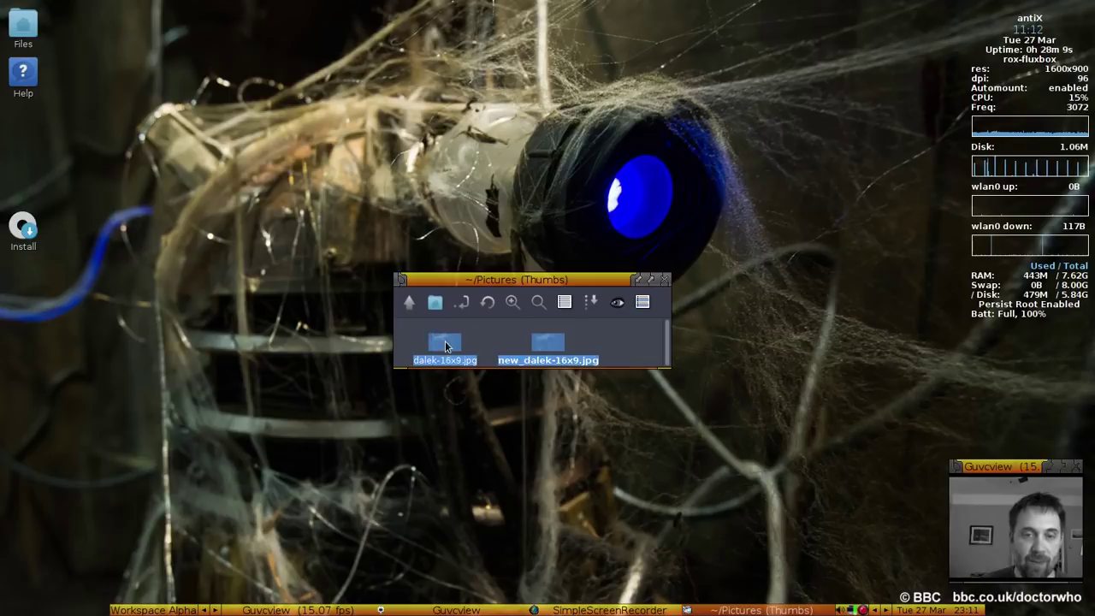
{"action": "right_click", "coordinate": [445, 342]}
{"action": "left_click", "coordinate": [364, 438]}
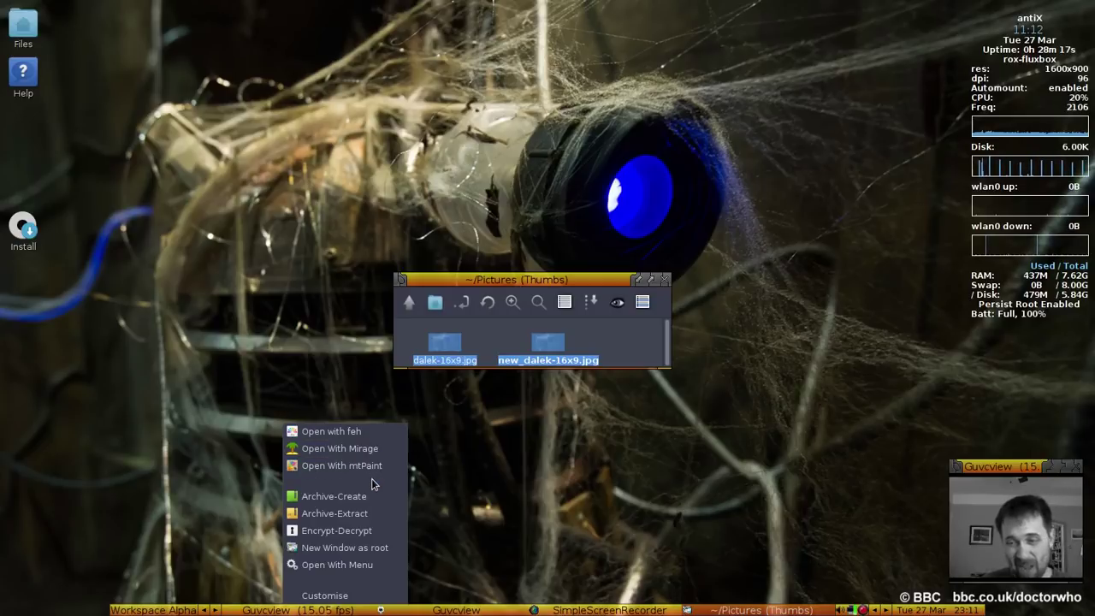
{"action": "left_click", "coordinate": [560, 476]}
{"action": "left_click", "coordinate": [419, 304]}
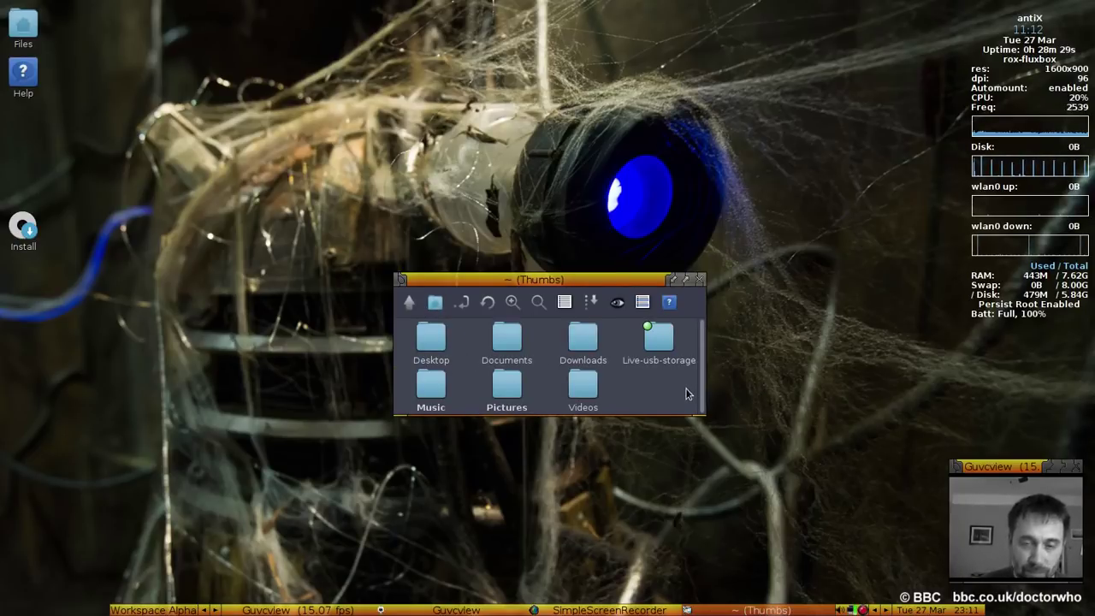
- Open Options, arrange it beside the home window, and untick Single-click navigation
{"action": "right_click", "coordinate": [637, 382]}
{"action": "mouse_move", "coordinate": [638, 383]}
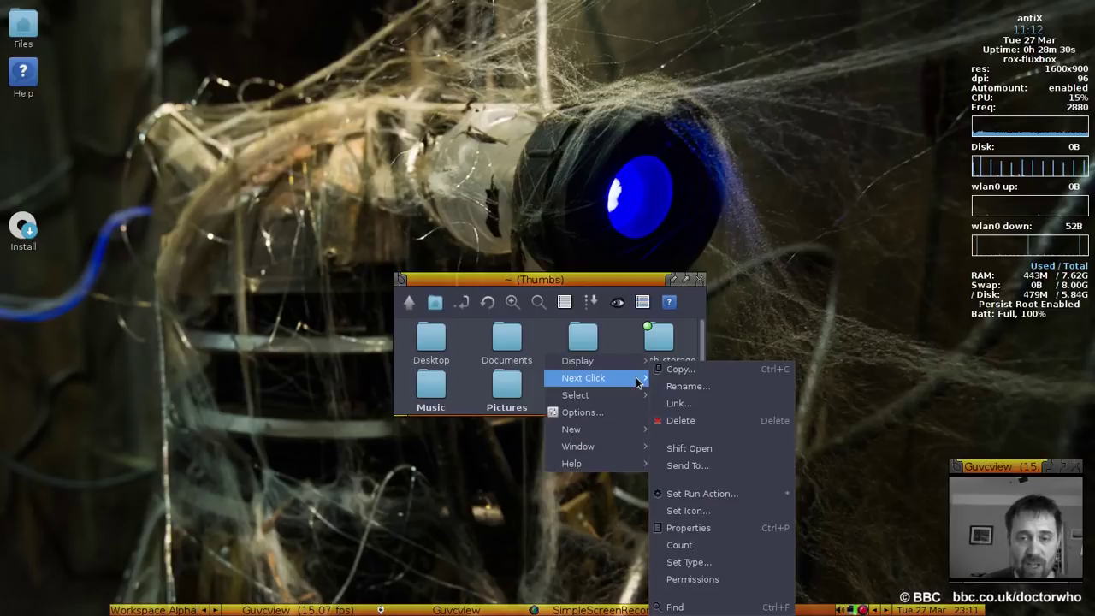
{"action": "left_click", "coordinate": [602, 418]}
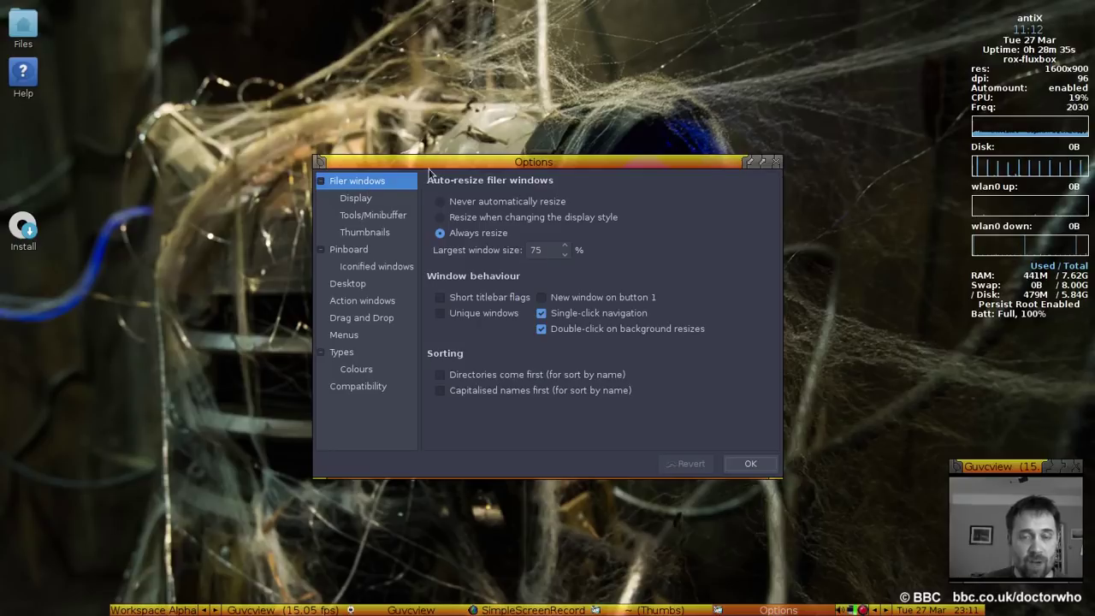
{"action": "left_click_drag", "start_coordinate": [462, 168], "coordinate": [693, 170]}
{"action": "left_click_drag", "start_coordinate": [470, 277], "coordinate": [231, 151]}
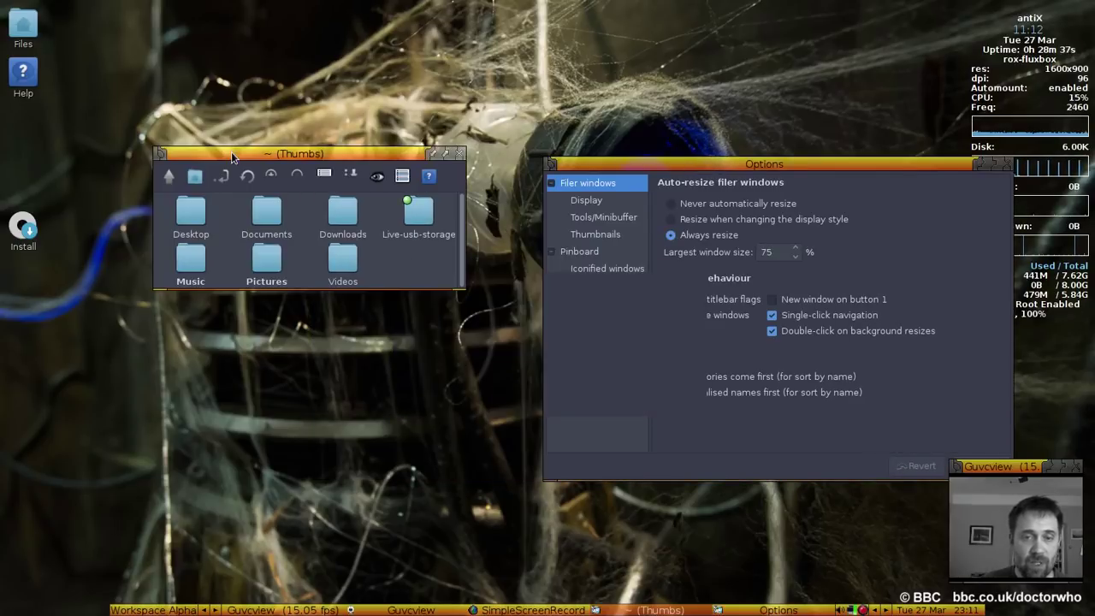
{"action": "left_click_drag", "start_coordinate": [577, 161], "coordinate": [552, 137]}
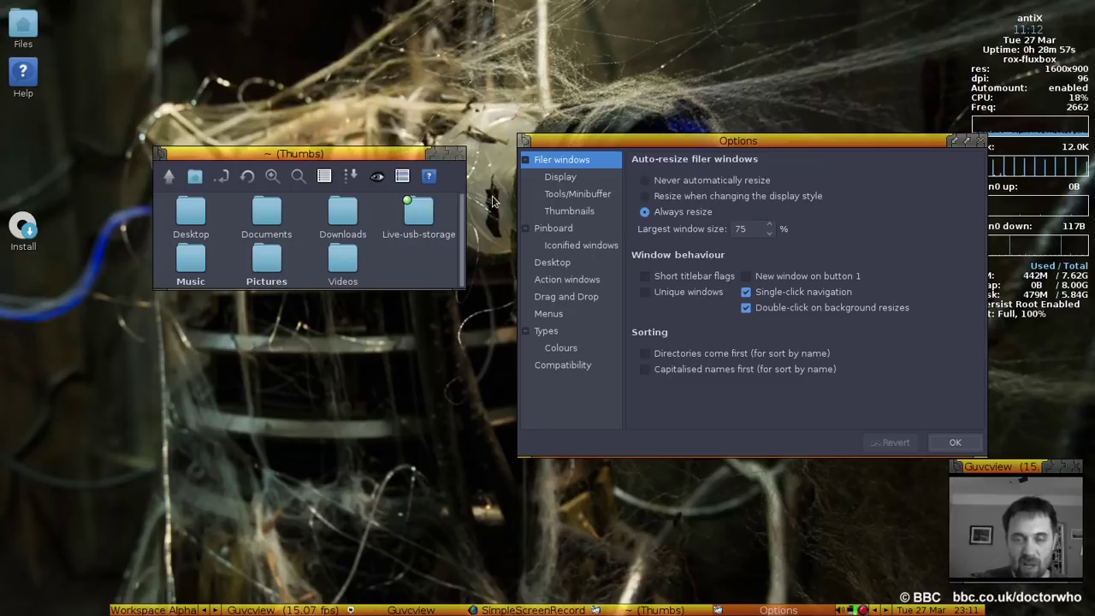
{"action": "left_click", "coordinate": [441, 153]}
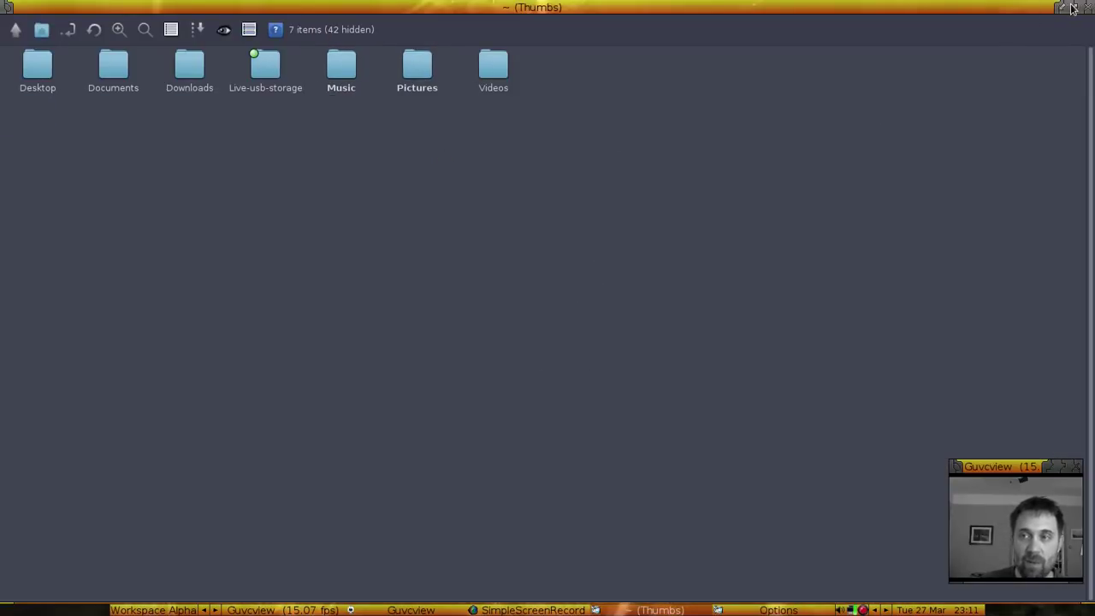
{"action": "left_click", "coordinate": [1075, 11]}
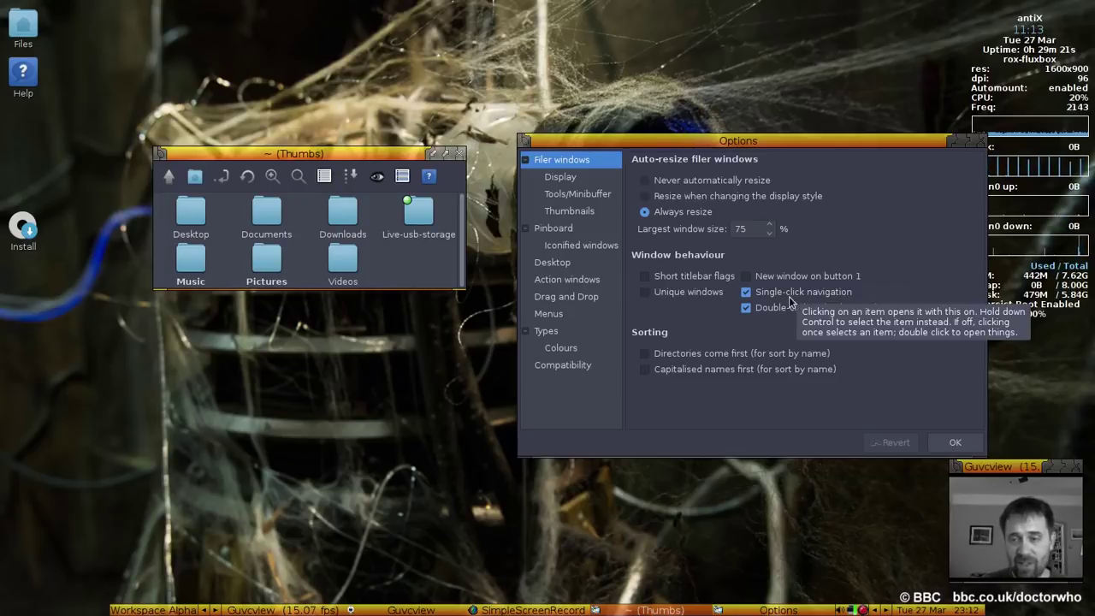
{"action": "left_click", "coordinate": [747, 292]}
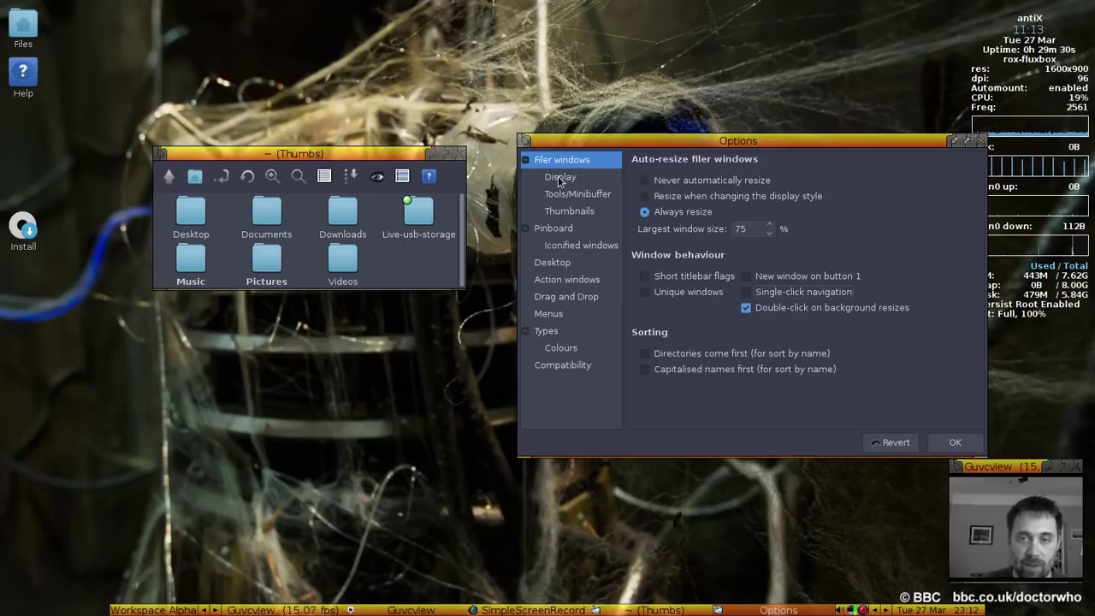
- On the Display page, keep Icons View, sort by Name, and Automatic default size
{"action": "left_click", "coordinate": [560, 176]}
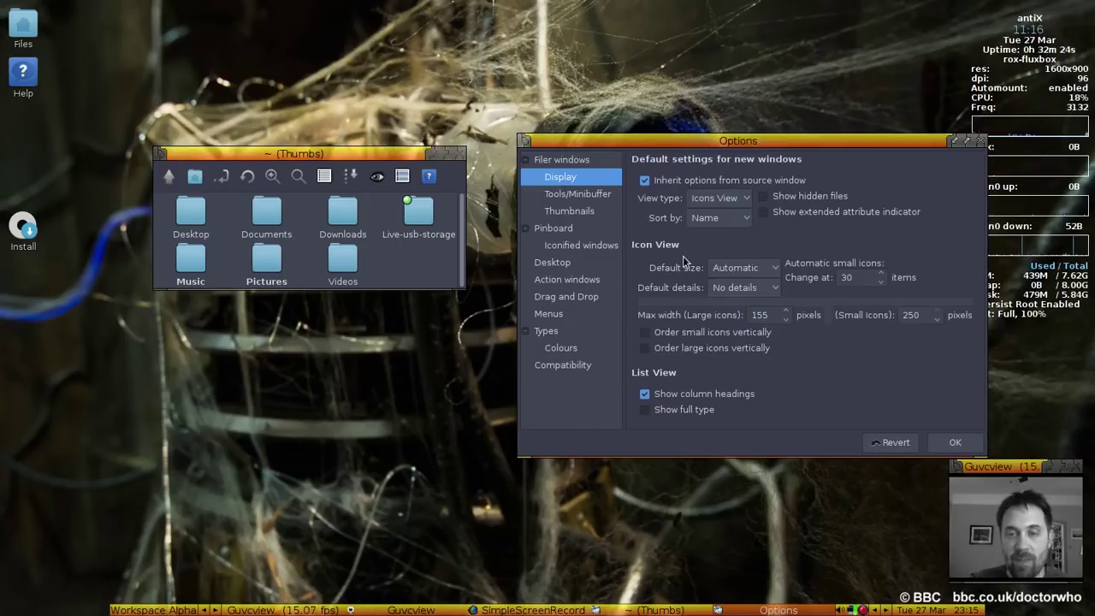
{"action": "left_click", "coordinate": [726, 200]}
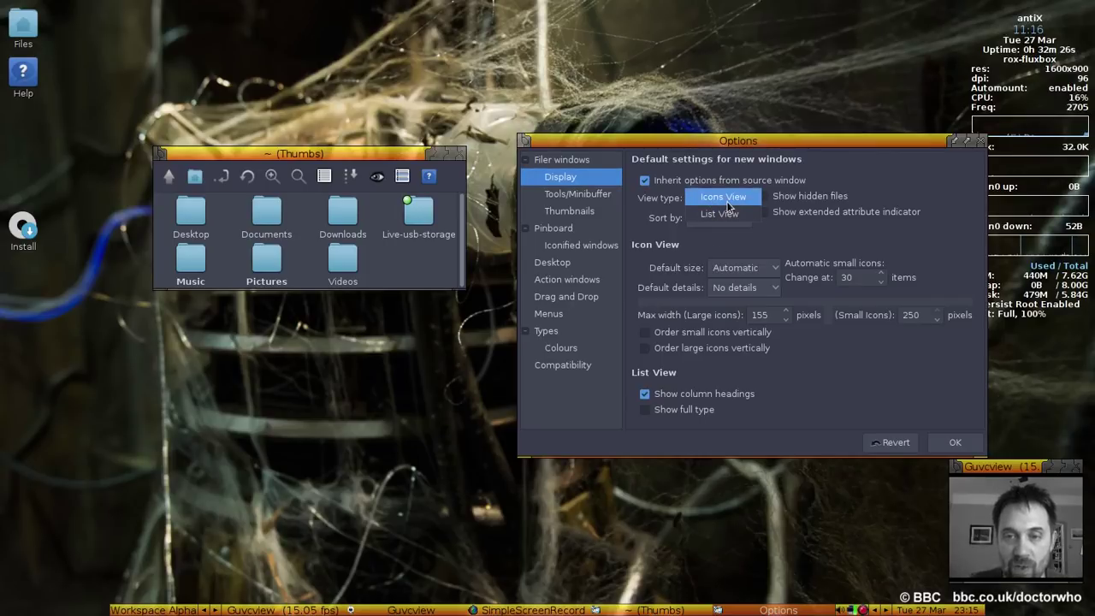
{"action": "left_click", "coordinate": [727, 202]}
{"action": "left_click", "coordinate": [731, 218]}
{"action": "left_click", "coordinate": [733, 218]}
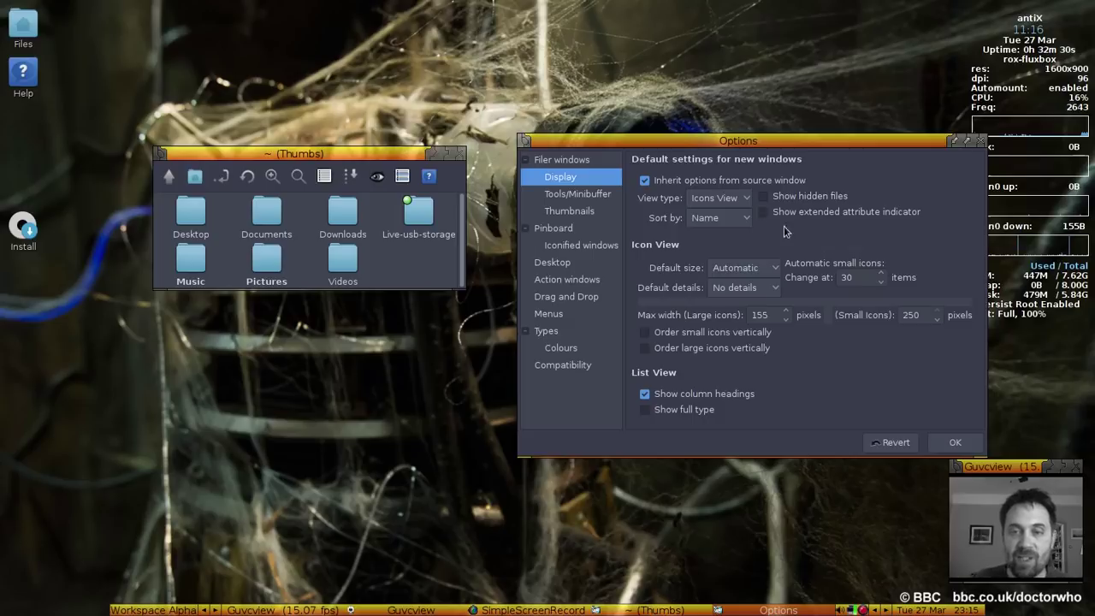
{"action": "left_click", "coordinate": [767, 268]}
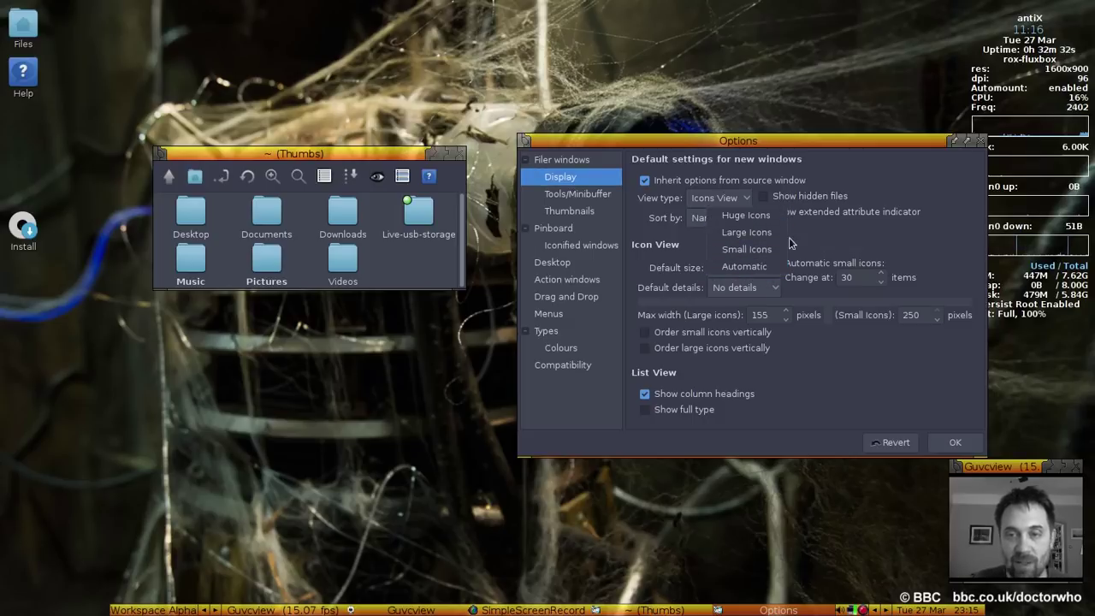
{"action": "left_click", "coordinate": [768, 219]}
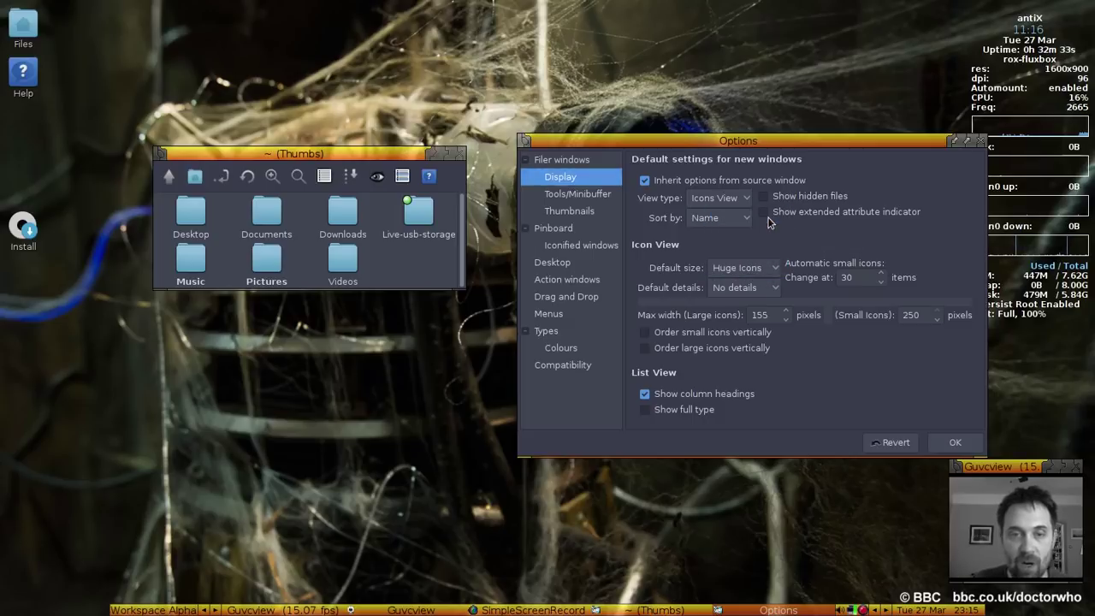
{"action": "left_click", "coordinate": [765, 268]}
{"action": "left_click", "coordinate": [759, 319]}
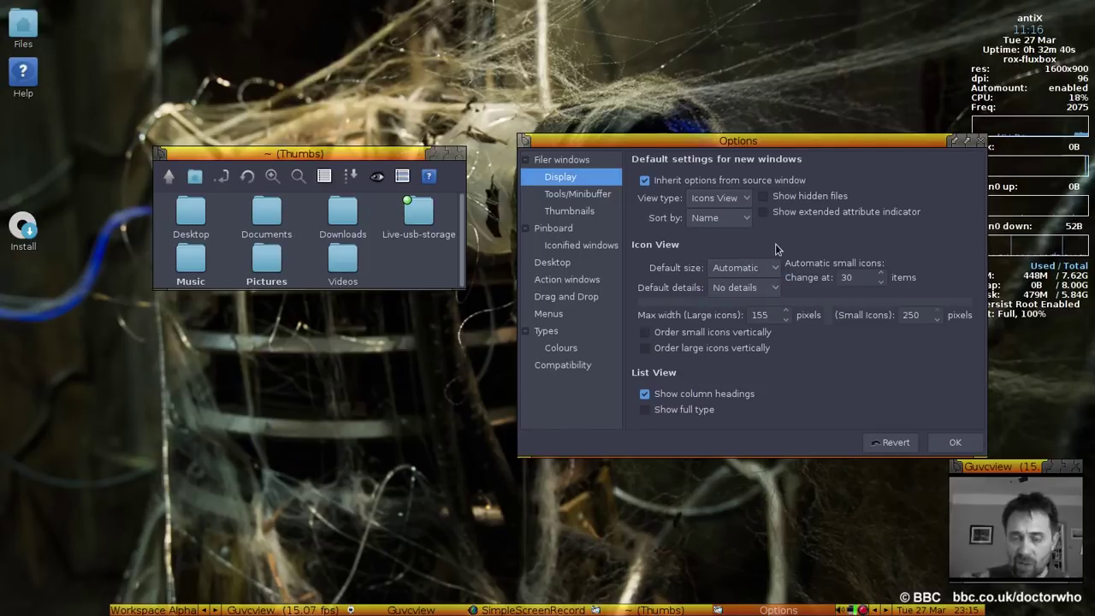
- On Tools/Minibuffer, enable the Rescan toolbar button, disable Close, then view Thumbnails settings
{"action": "left_click", "coordinate": [562, 200]}
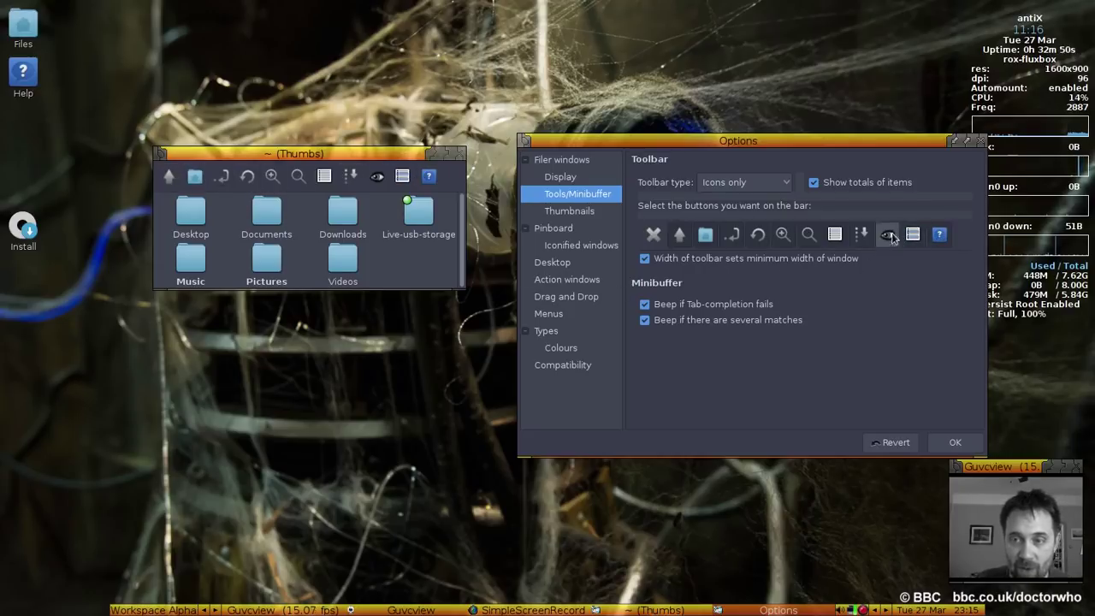
{"action": "left_click", "coordinate": [655, 245]}
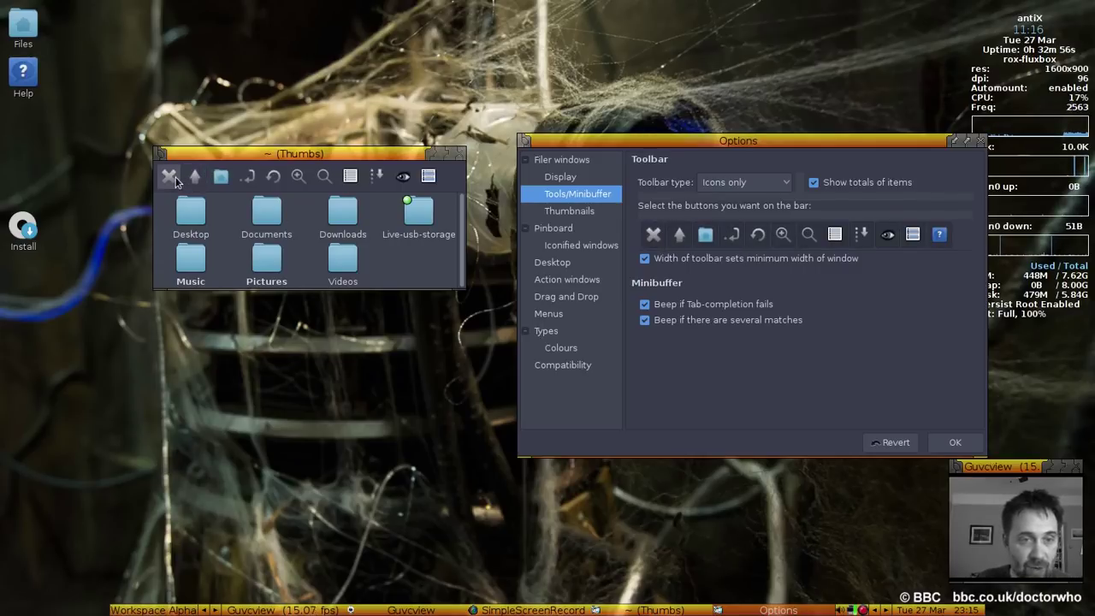
{"action": "left_click", "coordinate": [760, 237]}
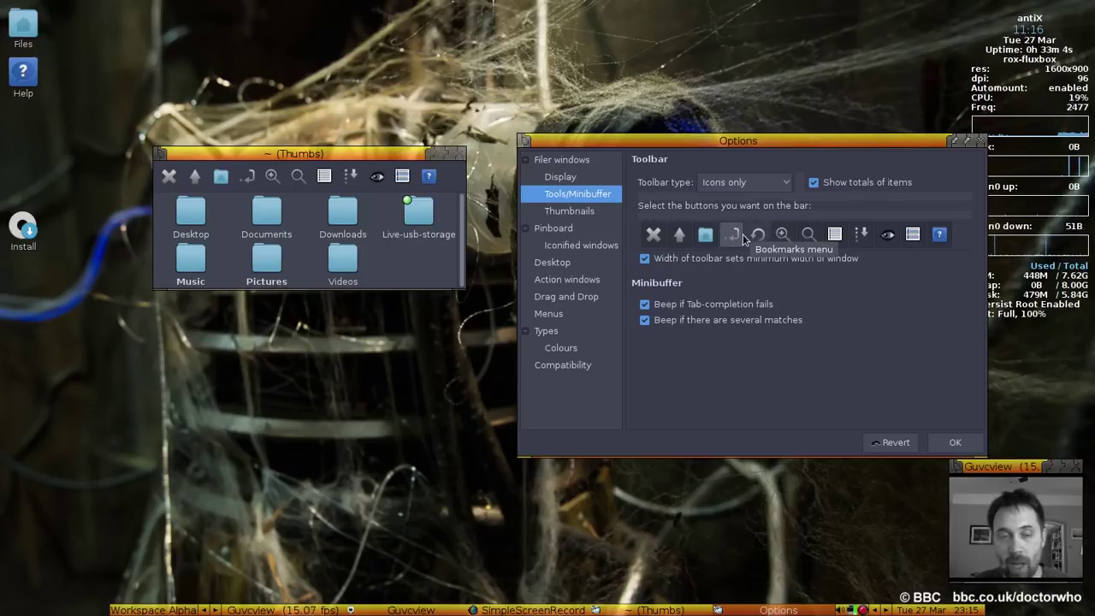
{"action": "left_click", "coordinate": [758, 235]}
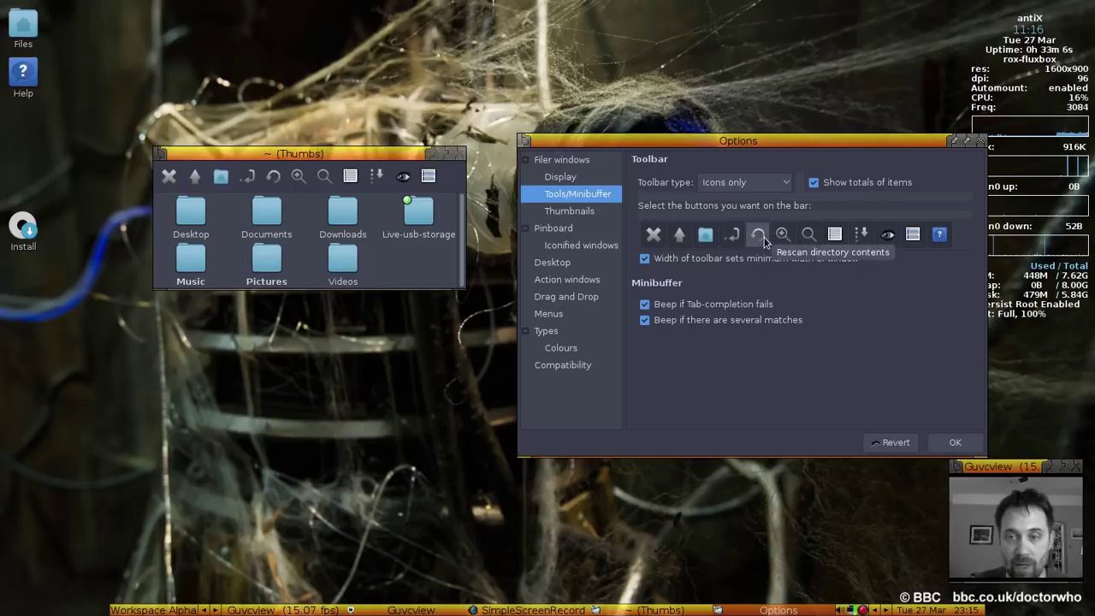
{"action": "left_click", "coordinate": [655, 235]}
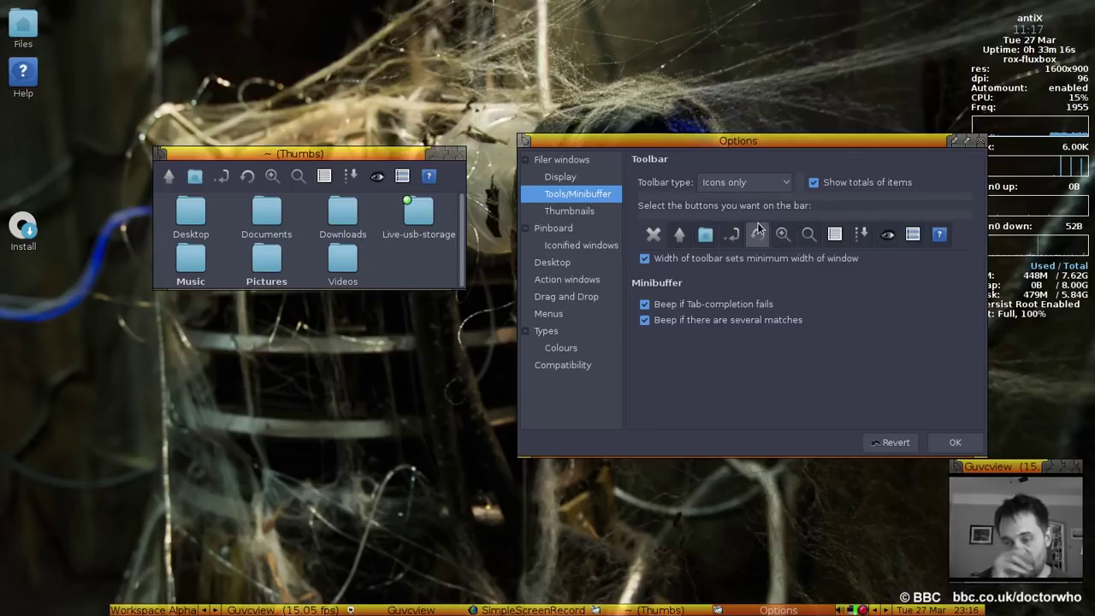
{"action": "left_click", "coordinate": [561, 212]}
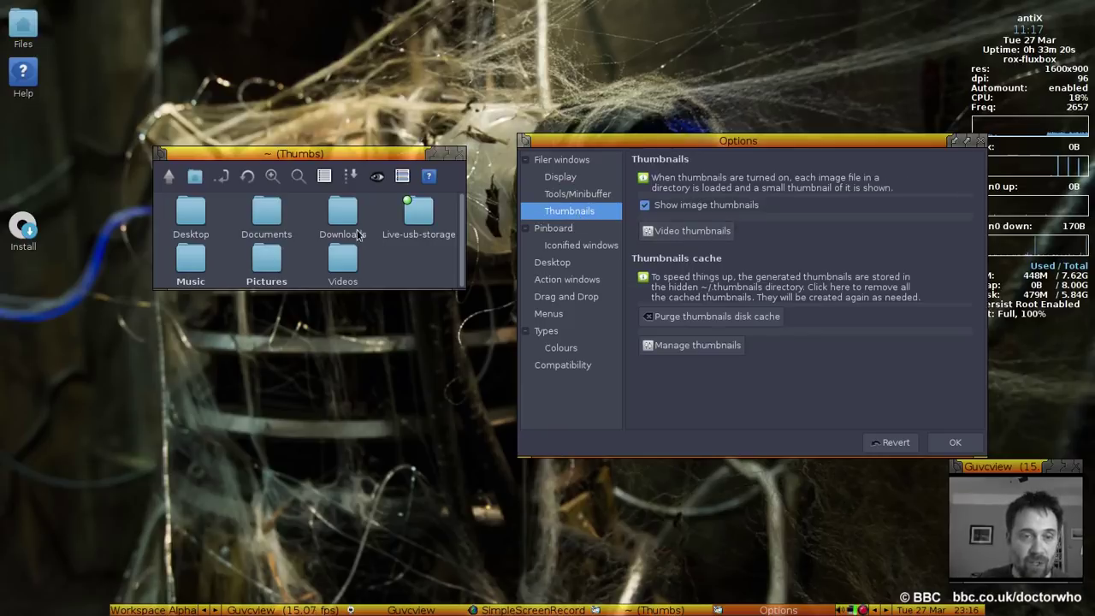
- Close Options with OK and open the Pictures folder
{"action": "left_click", "coordinate": [269, 261]}
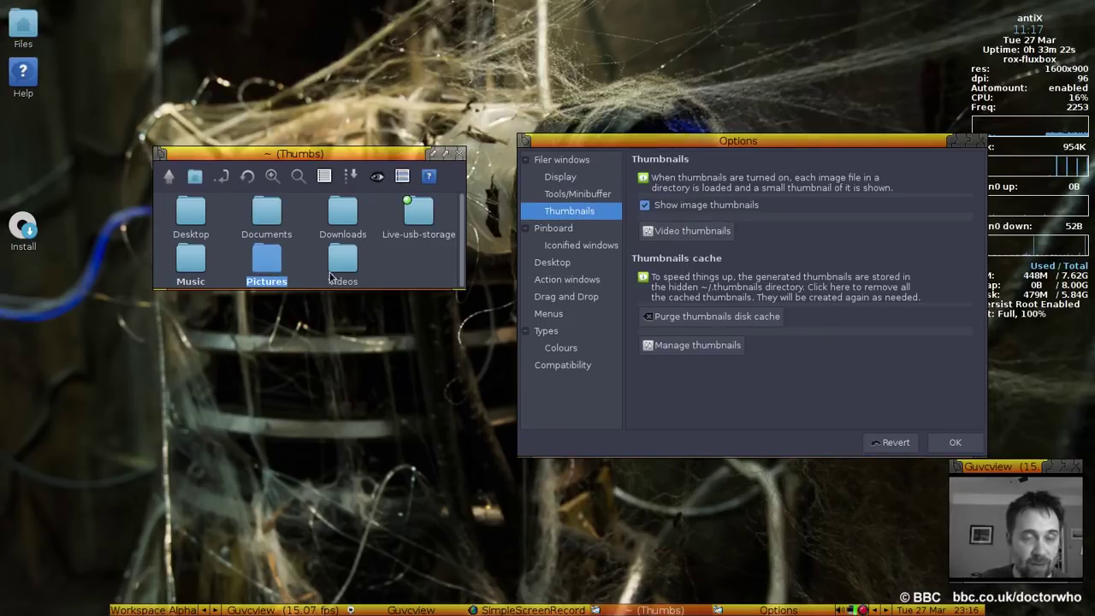
{"action": "left_click", "coordinate": [956, 442]}
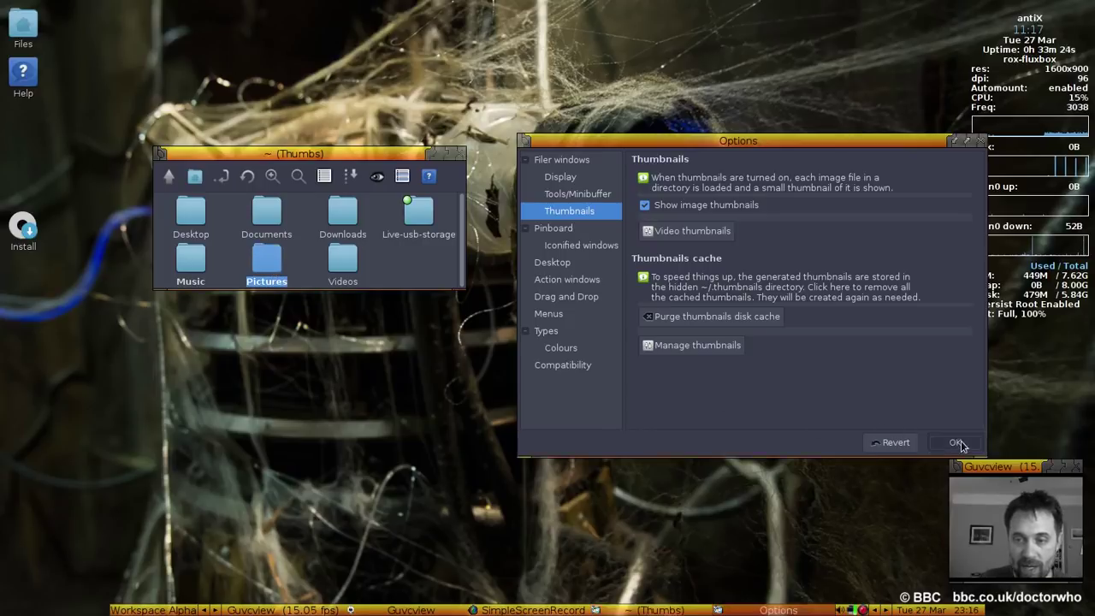
{"action": "double_click", "coordinate": [274, 259]}
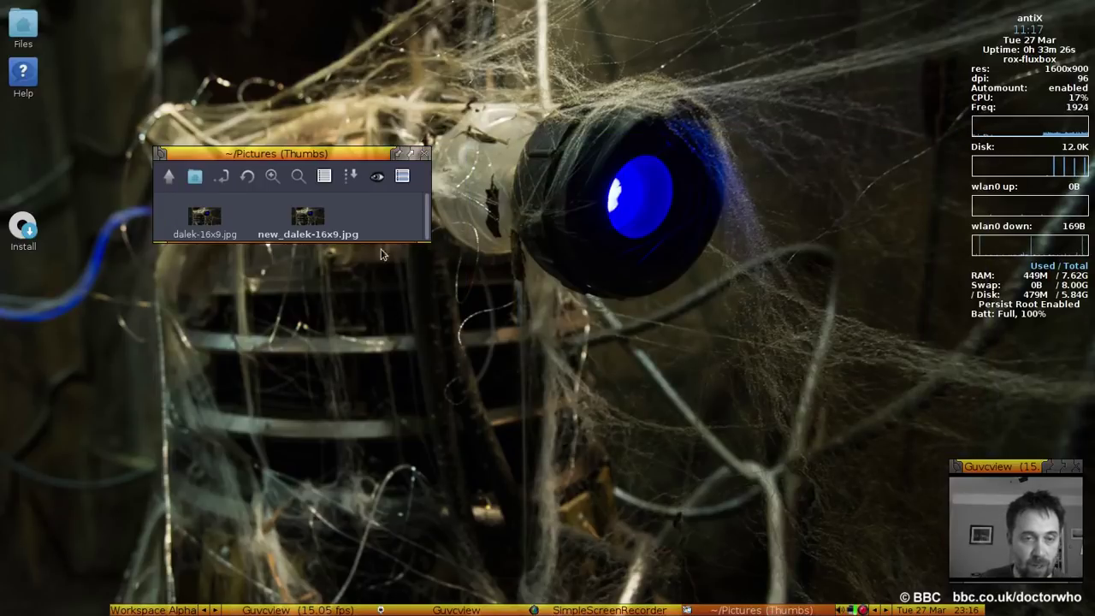
- Display file sizes beside each icon in the Pictures window
{"action": "right_click", "coordinate": [386, 220]}
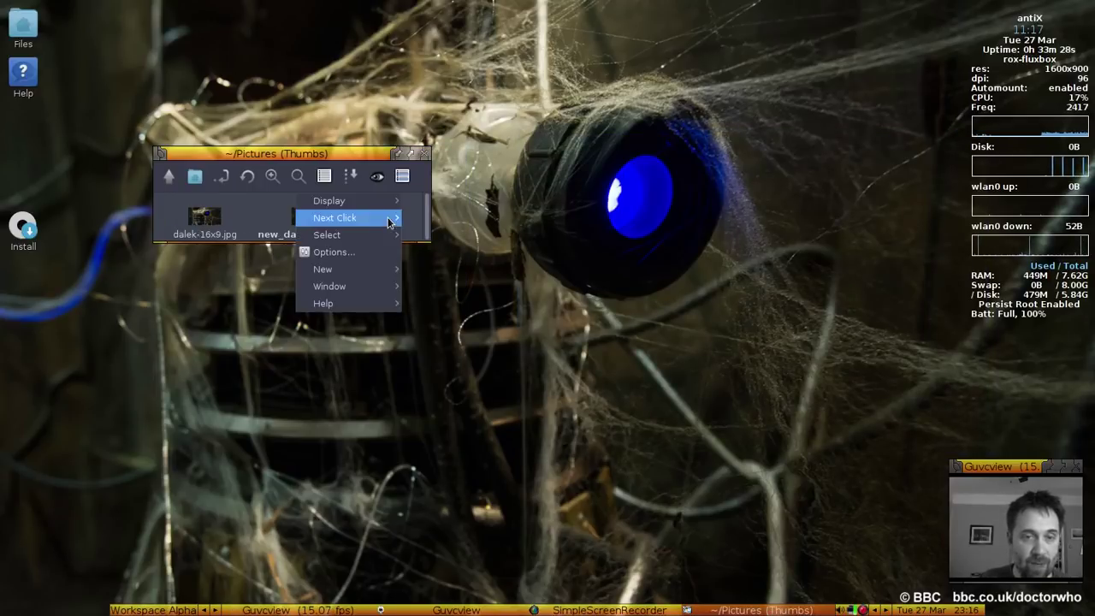
{"action": "mouse_move", "coordinate": [389, 222]}
{"action": "mouse_move", "coordinate": [392, 202]}
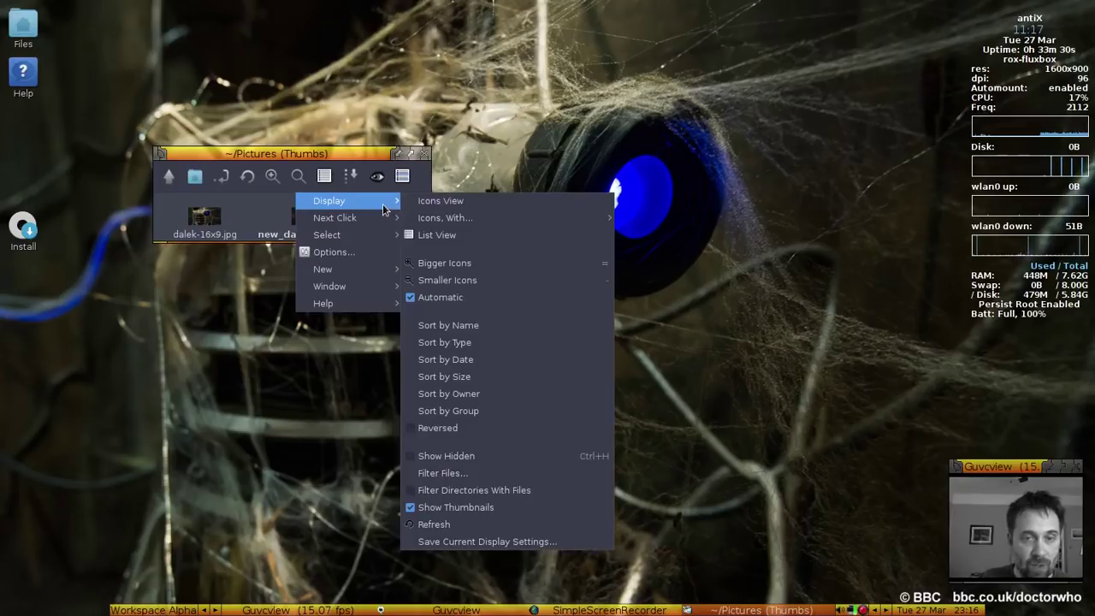
{"action": "mouse_move", "coordinate": [454, 216]}
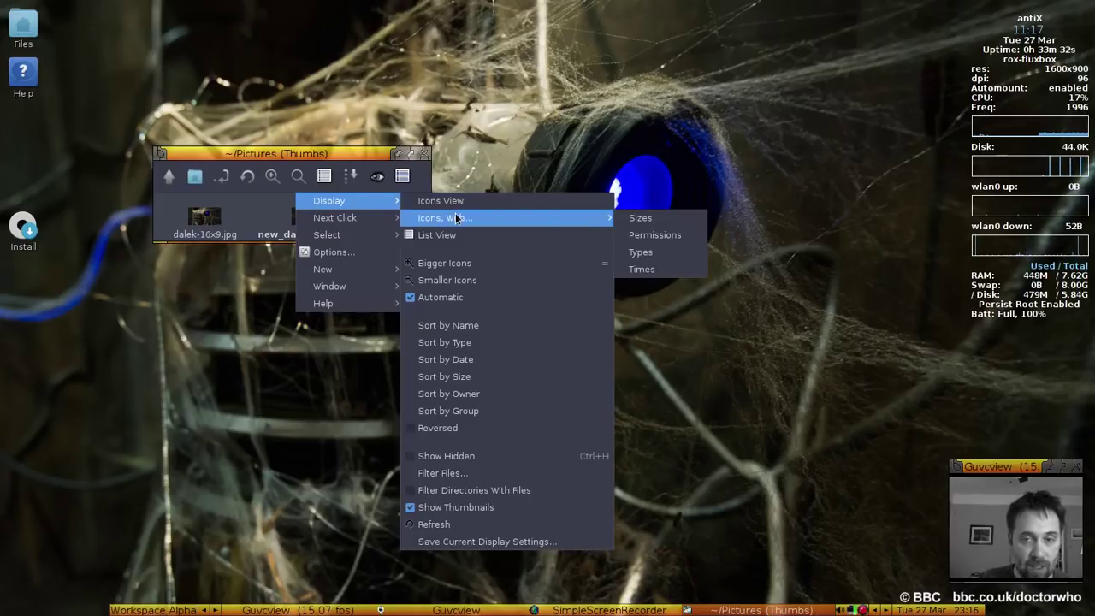
{"action": "left_click", "coordinate": [664, 219]}
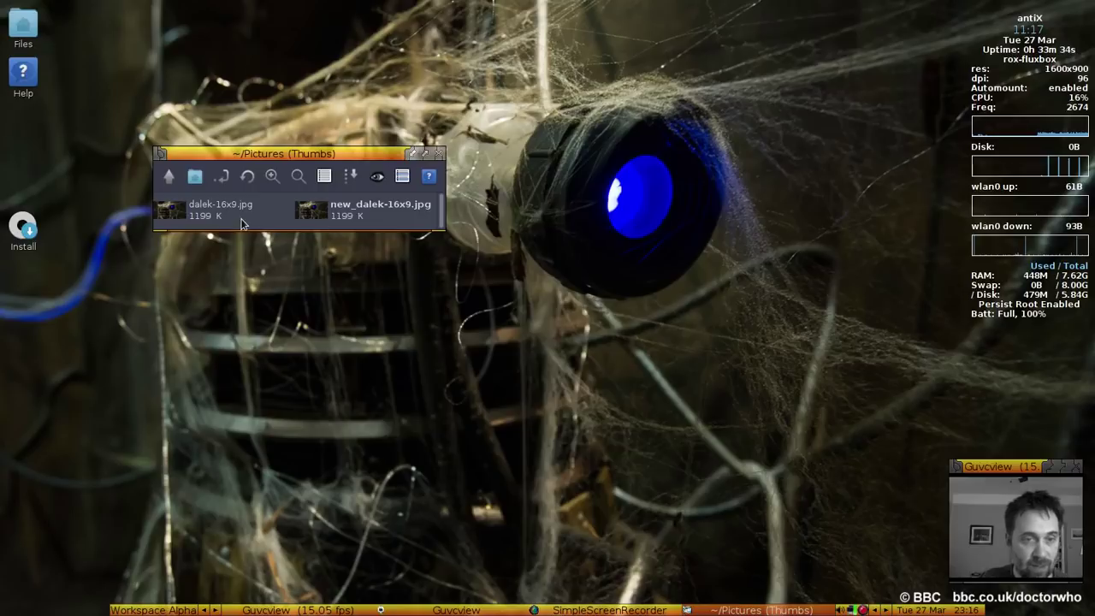
- Switch to showing permissions, owner and group per file, and enlarge the window
{"action": "right_click", "coordinate": [278, 222]}
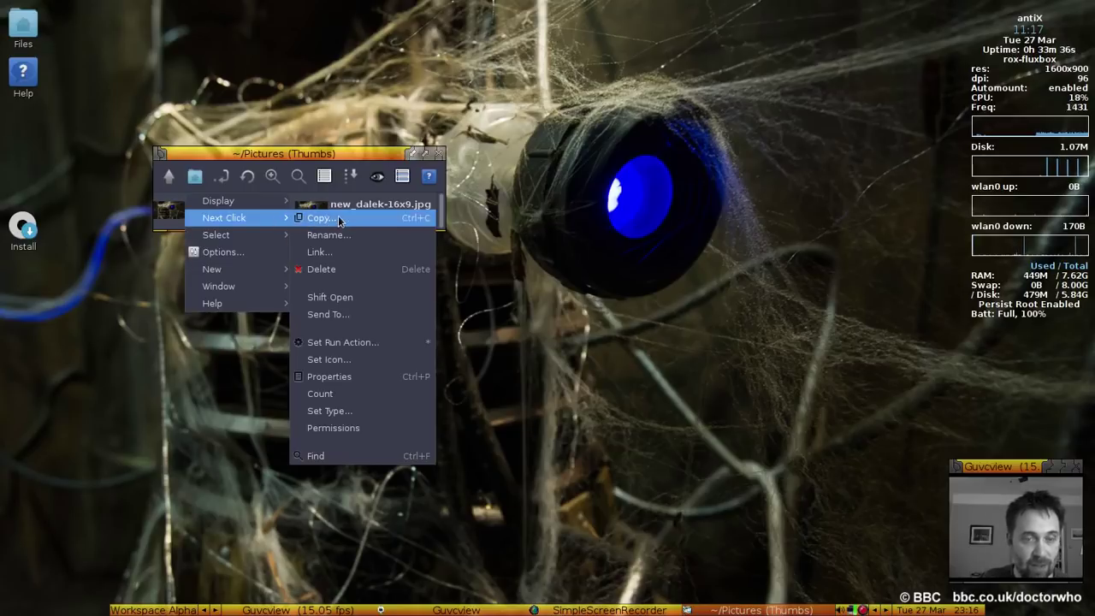
{"action": "mouse_move", "coordinate": [256, 202]}
{"action": "mouse_move", "coordinate": [336, 223]}
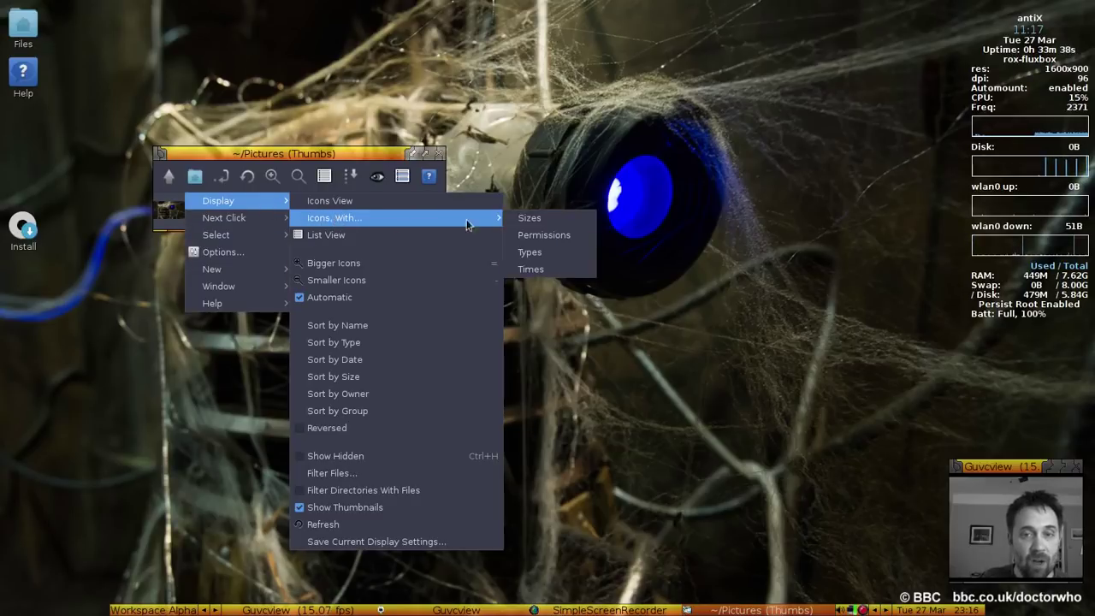
{"action": "left_click", "coordinate": [559, 251]}
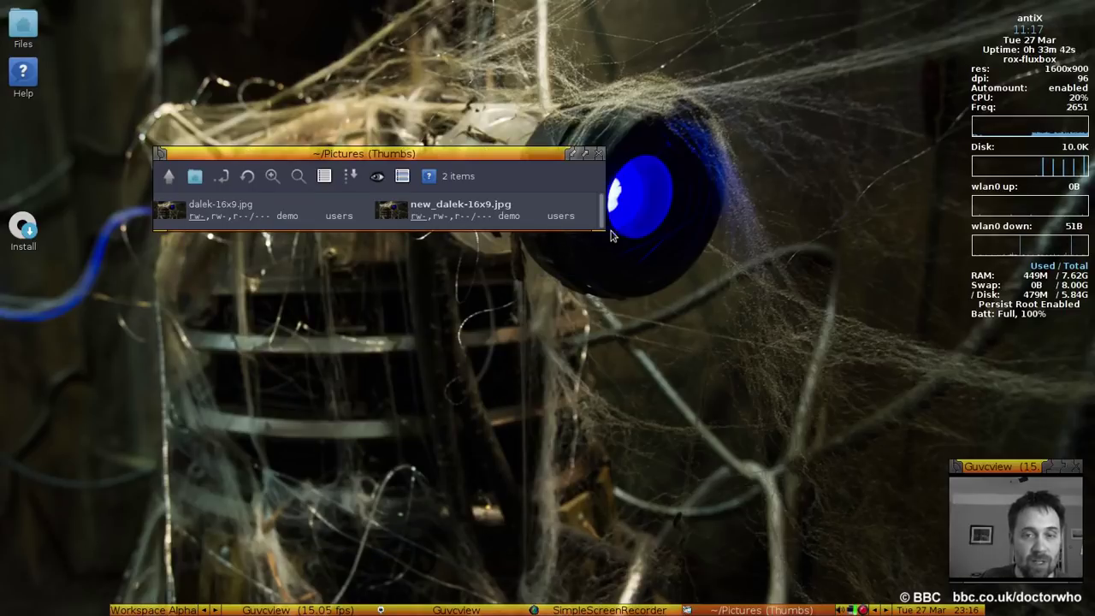
{"action": "left_click_drag", "start_coordinate": [609, 231], "coordinate": [647, 261]}
- Enlarge the Pictures thumbnails with Display > Bigger Icons
{"action": "right_click", "coordinate": [449, 247]}
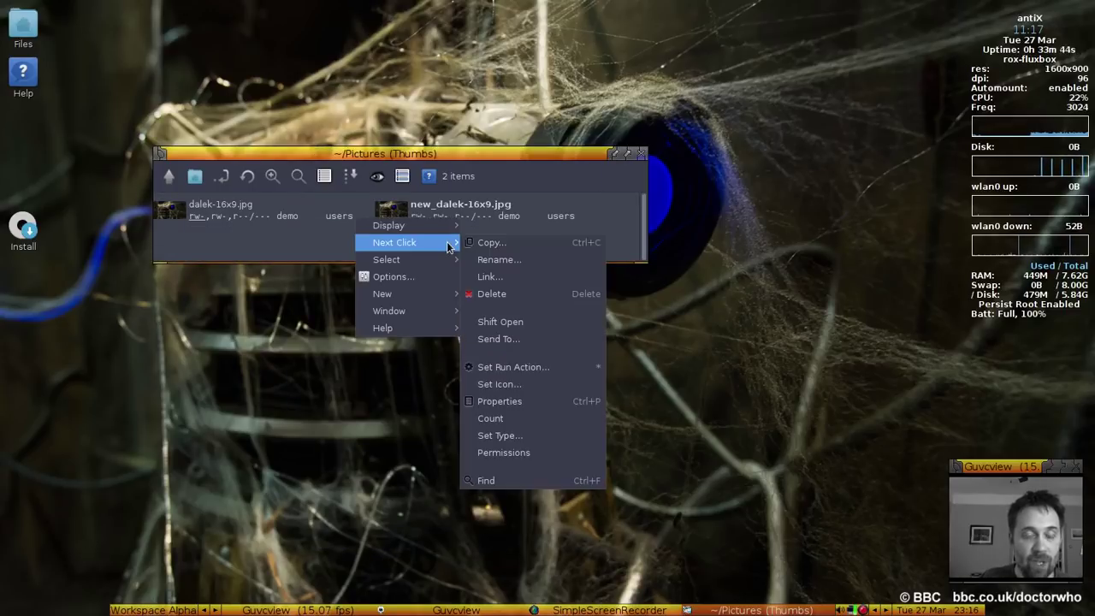
{"action": "mouse_move", "coordinate": [448, 231]}
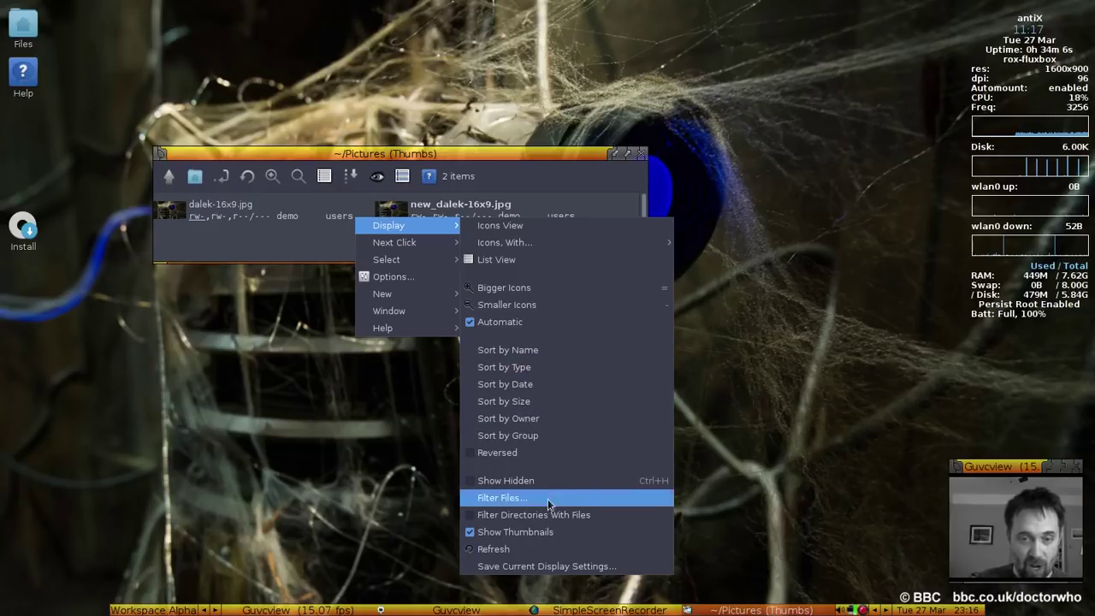
{"action": "left_click", "coordinate": [515, 291]}
- Look through the Display submenu, then close the menus without choosing anything
{"action": "right_click", "coordinate": [600, 241]}
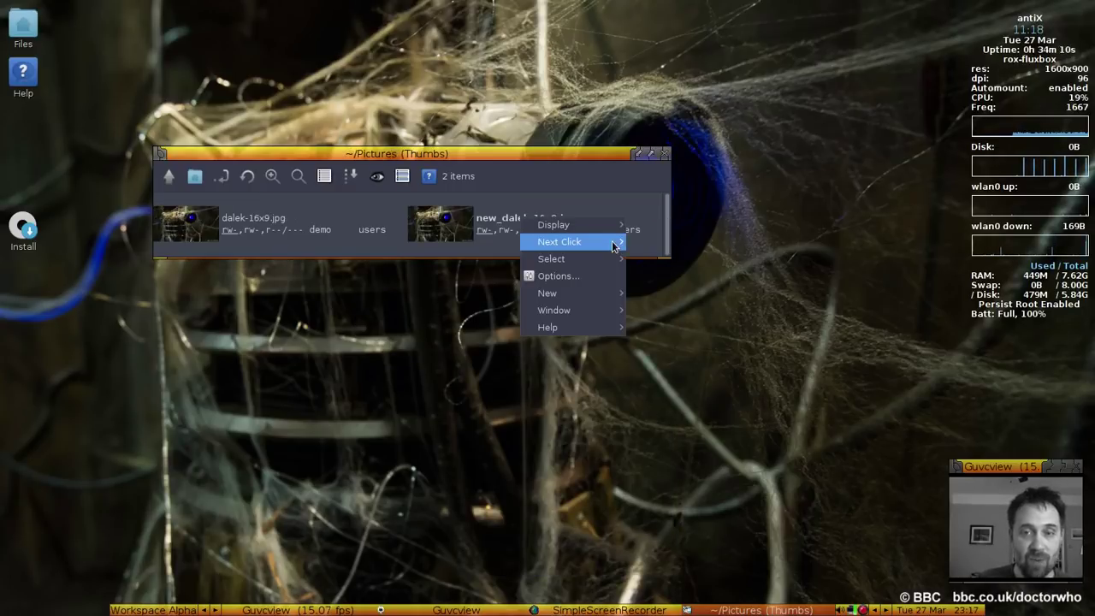
{"action": "mouse_move", "coordinate": [565, 259]}
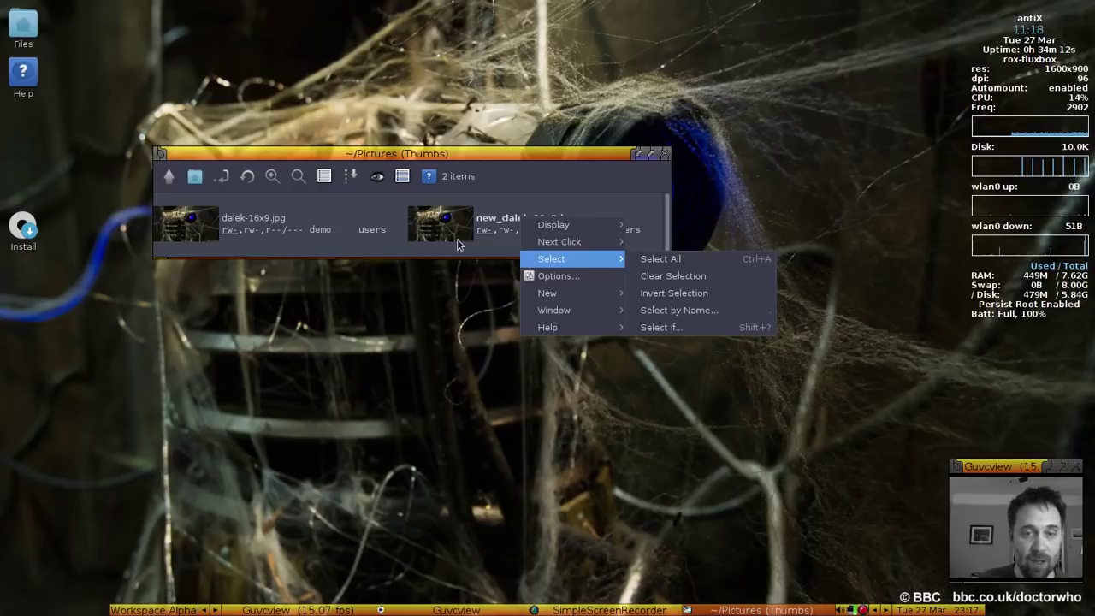
{"action": "mouse_move", "coordinate": [573, 226]}
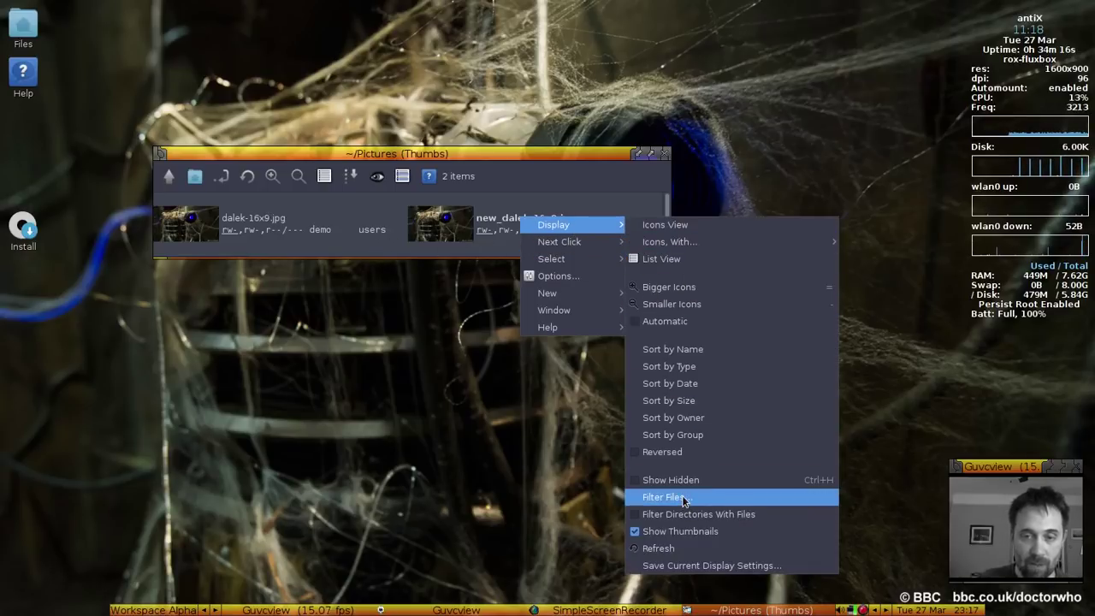
{"action": "mouse_move", "coordinate": [604, 325]}
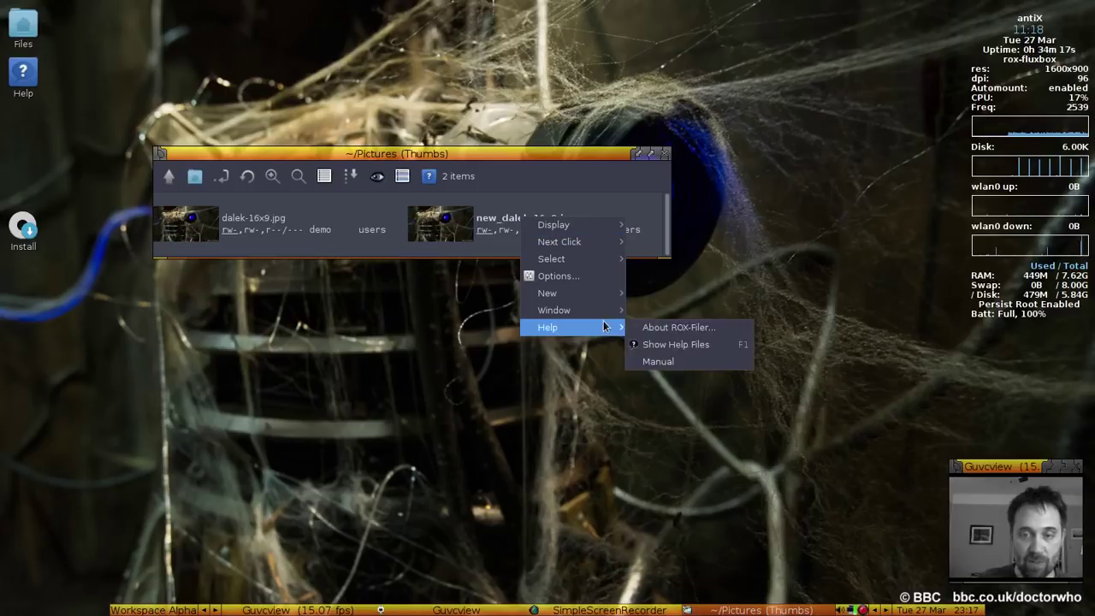
{"action": "left_click", "coordinate": [631, 207]}
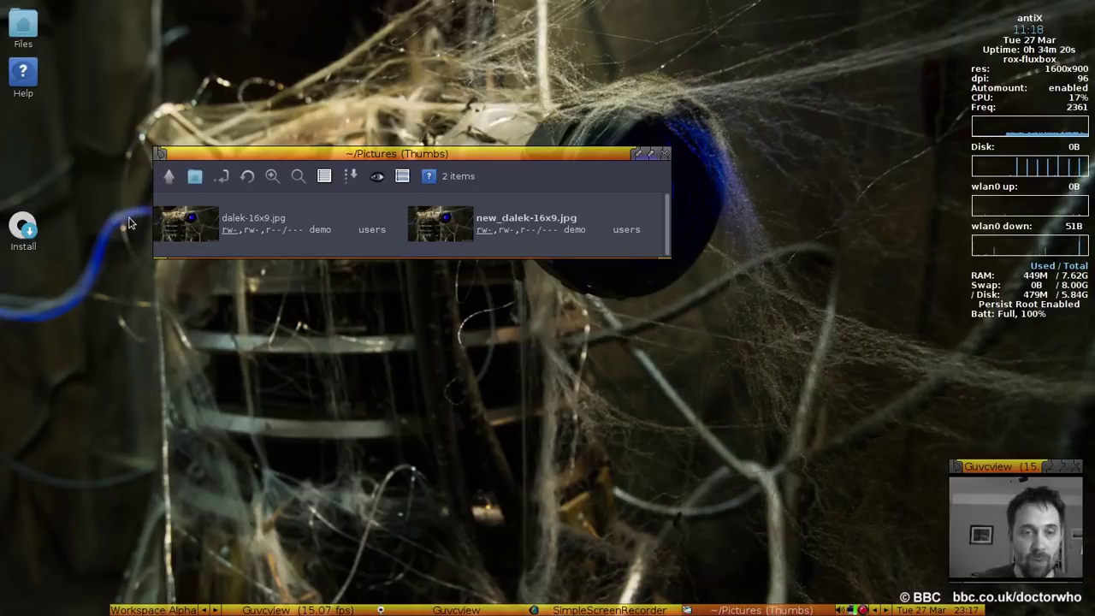
- Switch the Pictures window to Icons View, showing dalek thumbnails with names beneath
{"action": "right_click", "coordinate": [321, 229]}
{"action": "mouse_move", "coordinate": [336, 217]}
{"action": "mouse_move", "coordinate": [327, 199]}
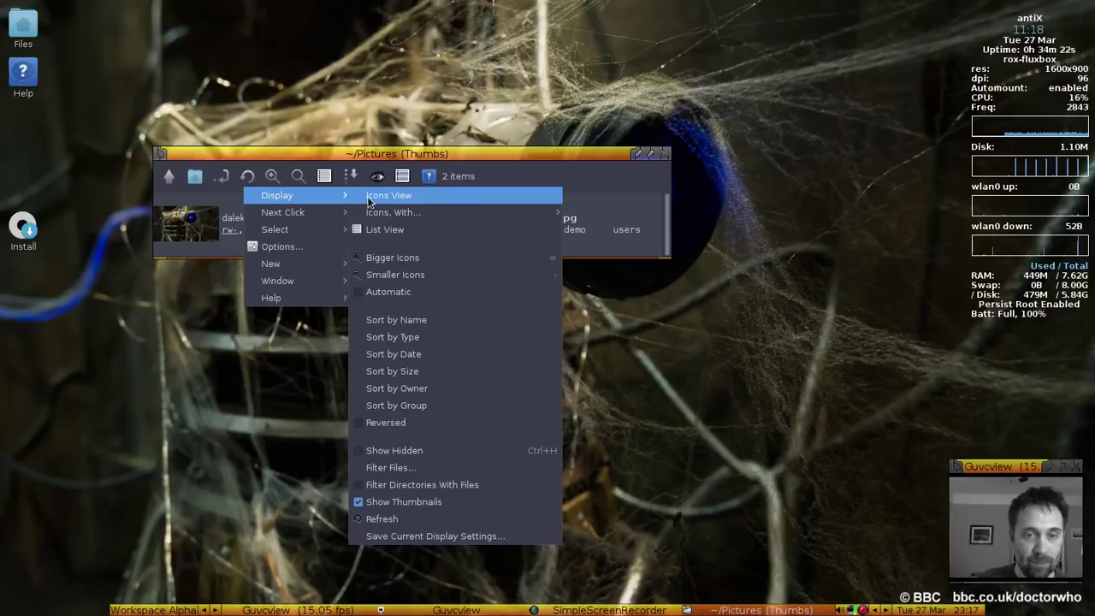
{"action": "mouse_move", "coordinate": [539, 223]}
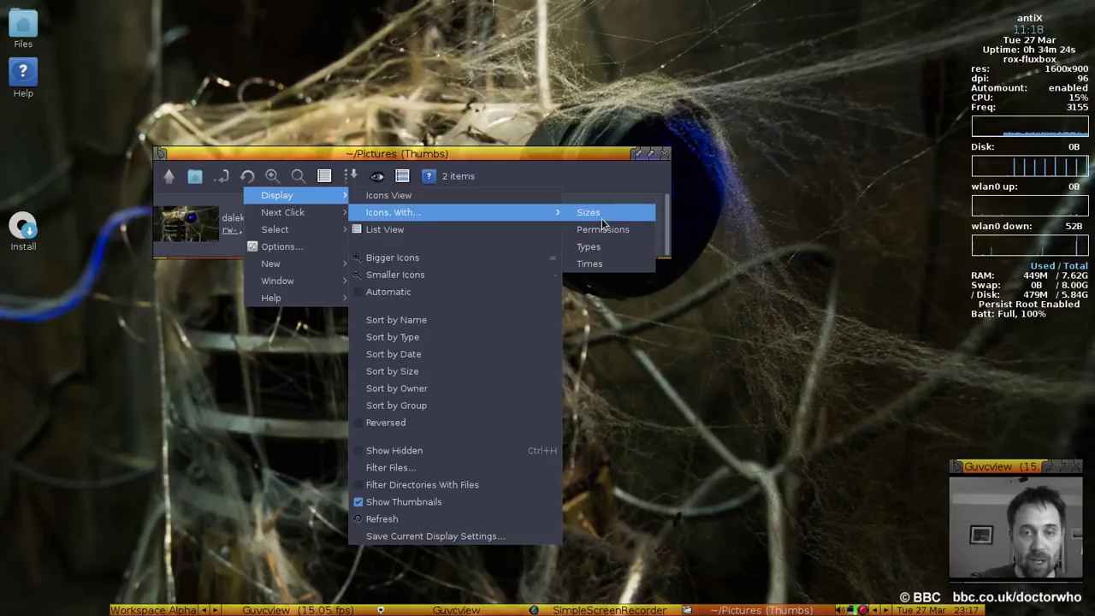
{"action": "left_click", "coordinate": [430, 201]}
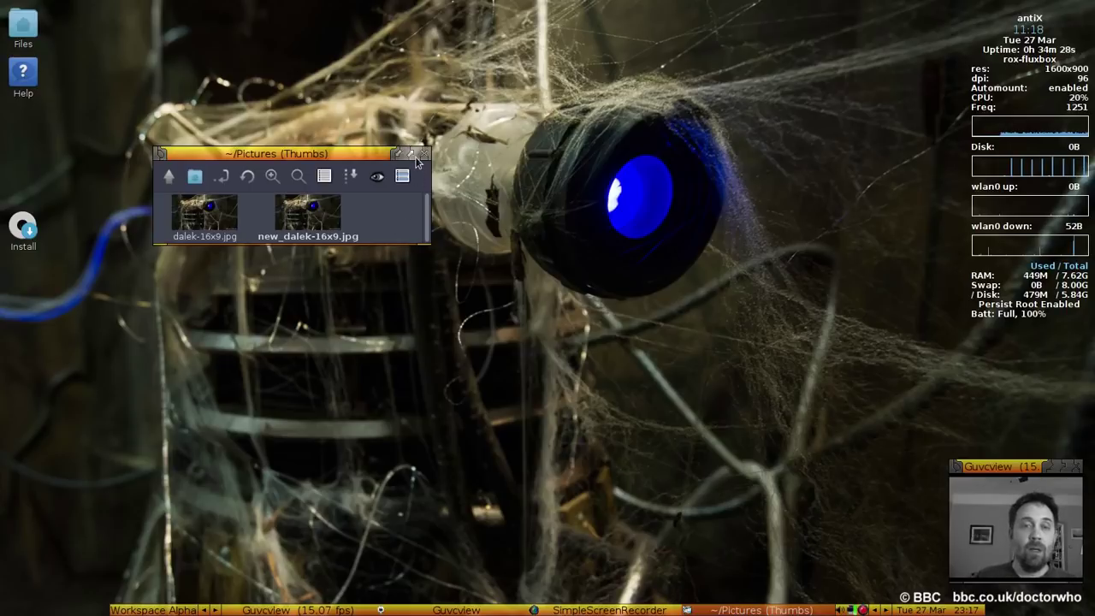
{"action": "right_click", "coordinate": [393, 226]}
{"action": "mouse_move", "coordinate": [396, 230]}
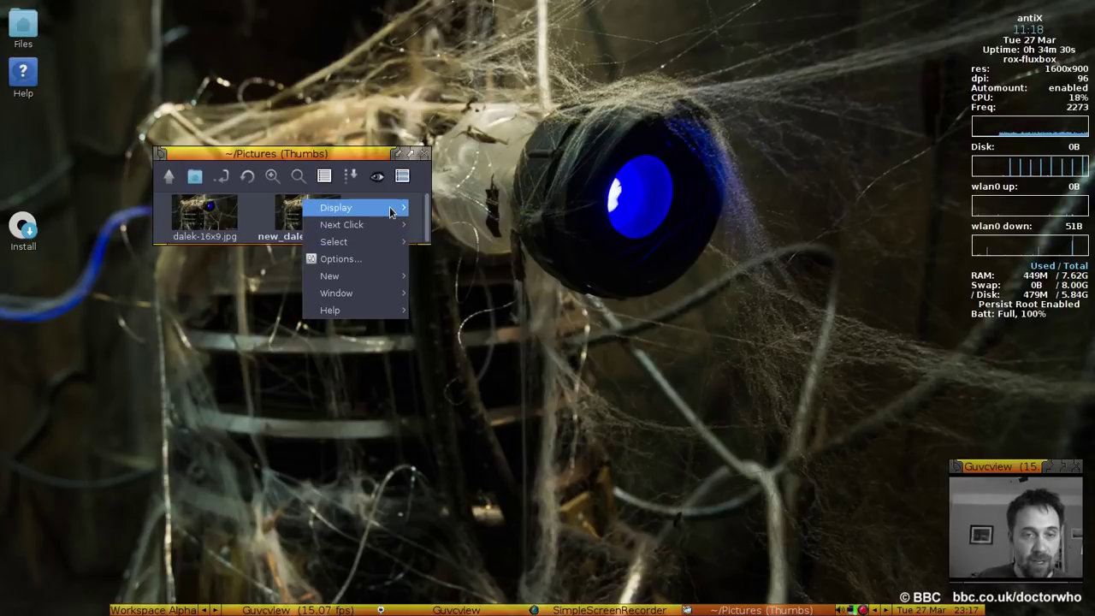
- Re-enable Pinboard 'Single-click to open', test it, then view Iconified windows settings (top-right, vertical)
{"action": "left_click", "coordinate": [372, 259]}
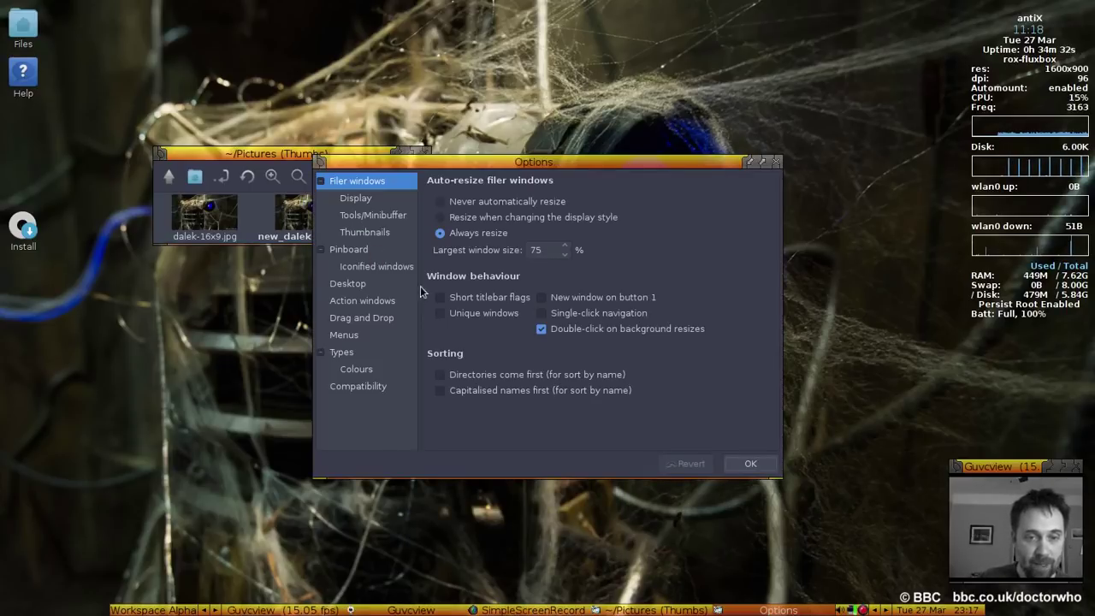
{"action": "left_click", "coordinate": [368, 250]}
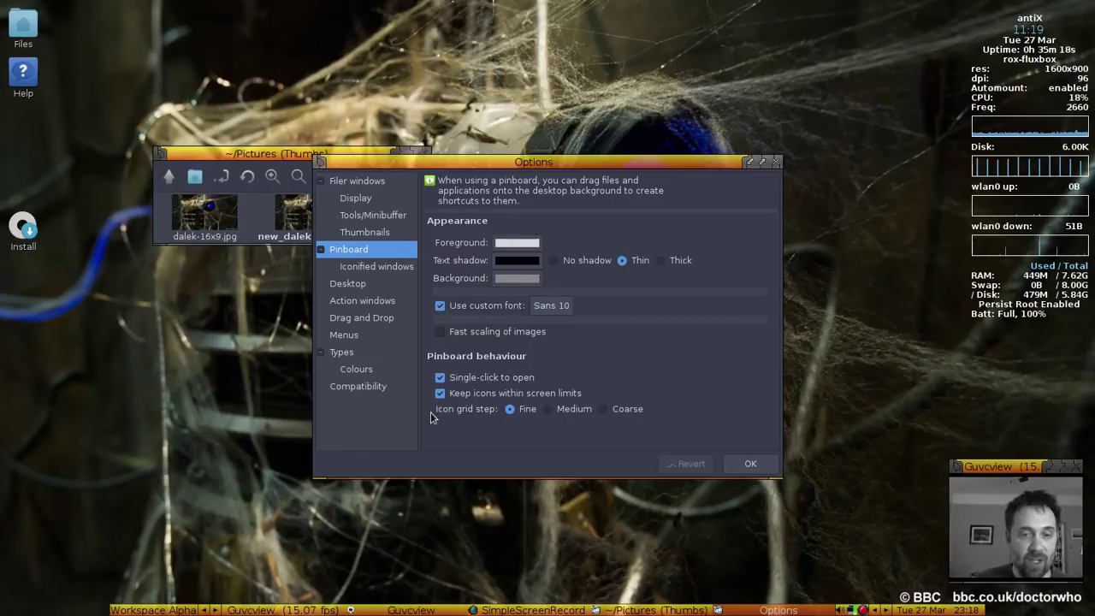
{"action": "mouse_move", "coordinate": [470, 380]}
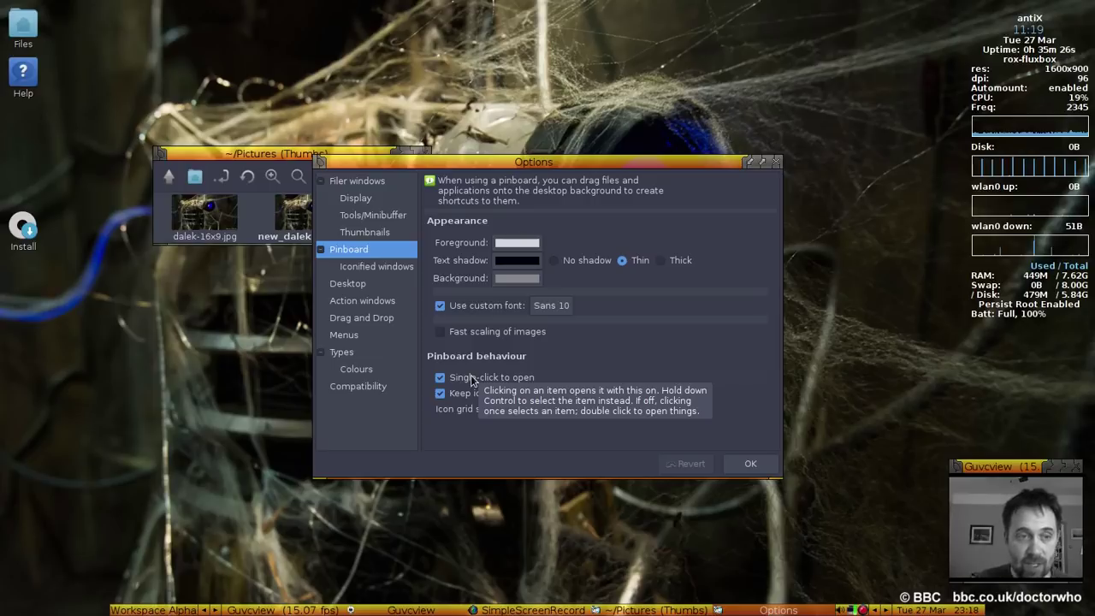
{"action": "left_click", "coordinate": [460, 378]}
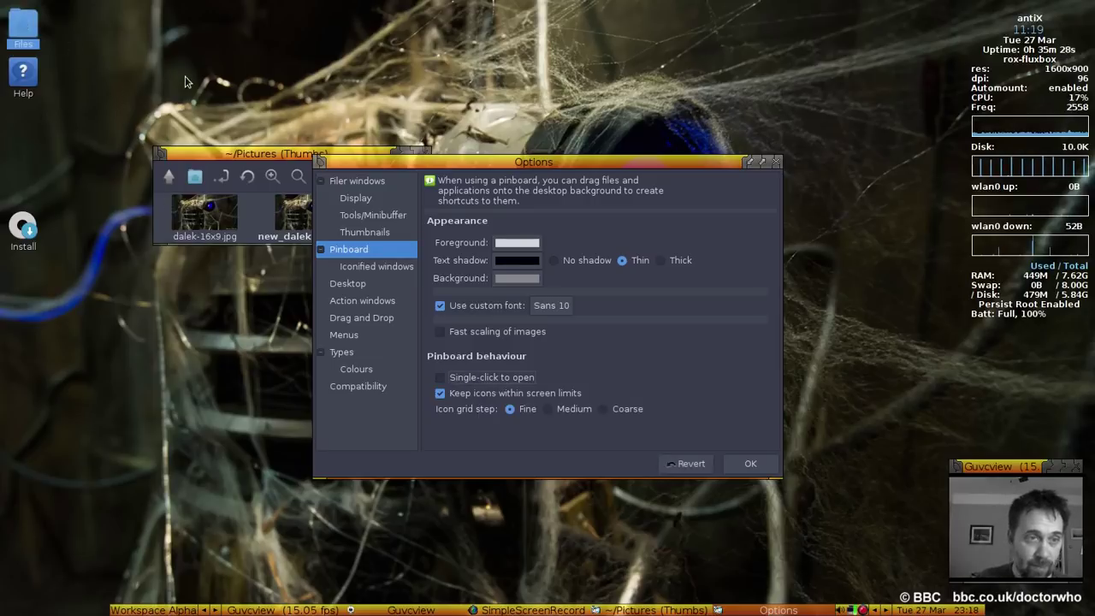
{"action": "left_click", "coordinate": [464, 378]}
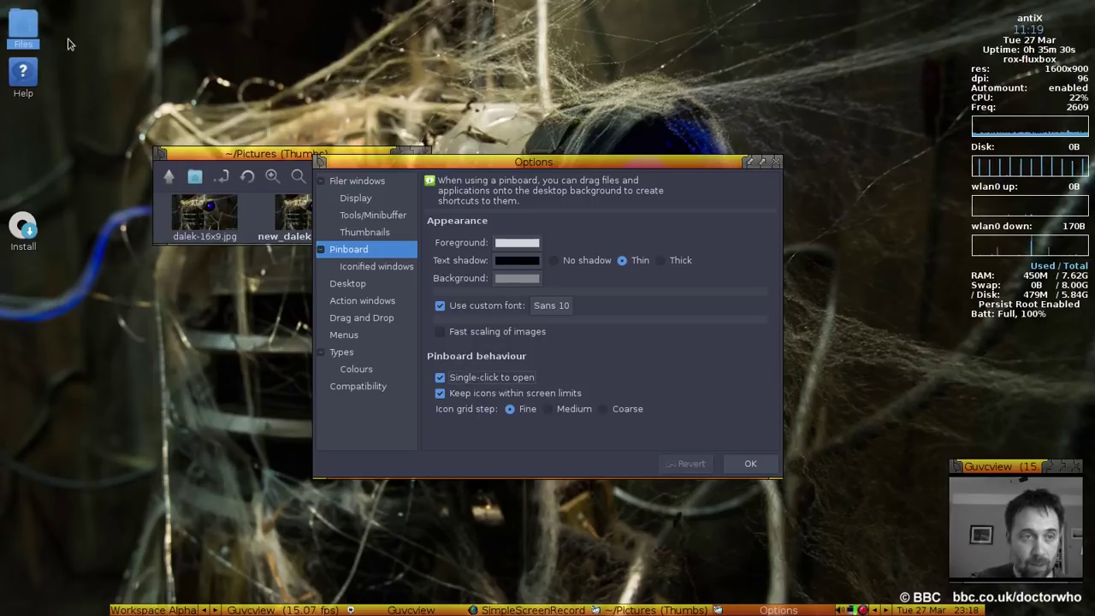
{"action": "left_click", "coordinate": [23, 25]}
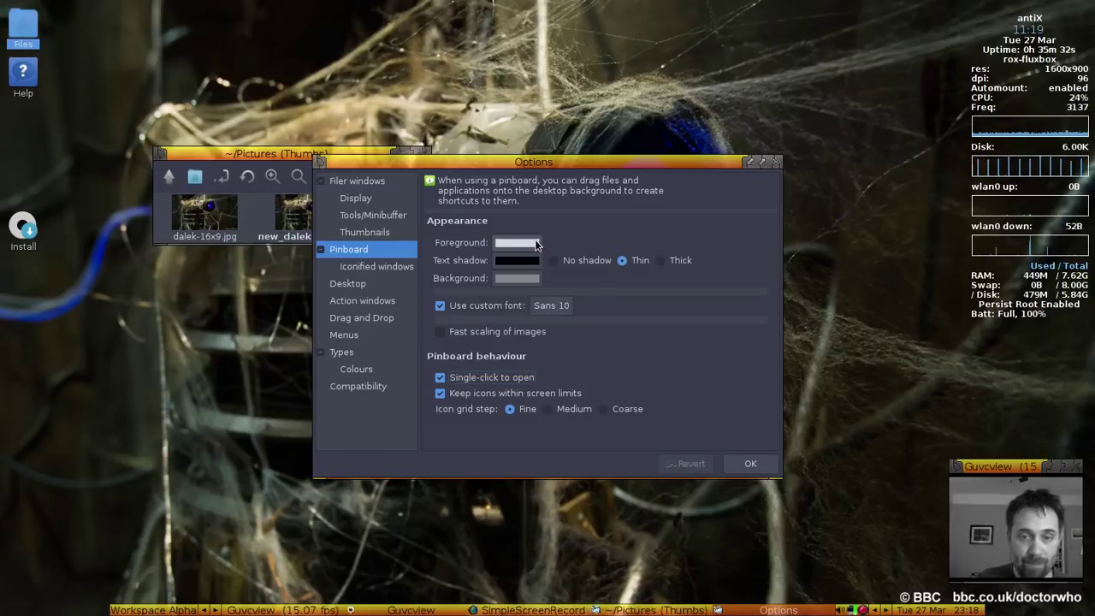
{"action": "left_click", "coordinate": [373, 268]}
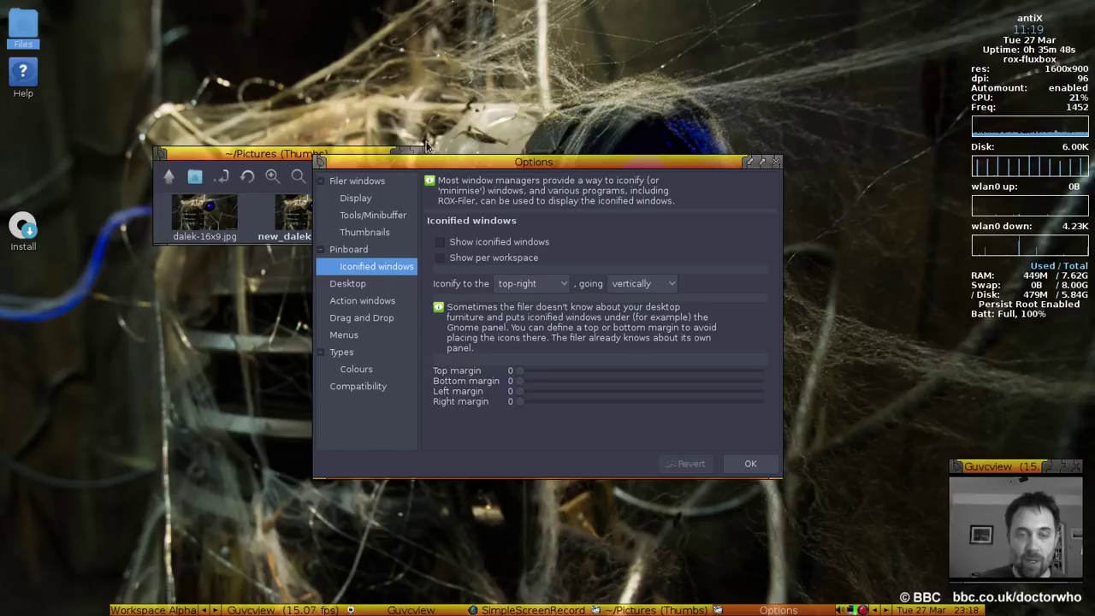
{"action": "left_click", "coordinate": [543, 288]}
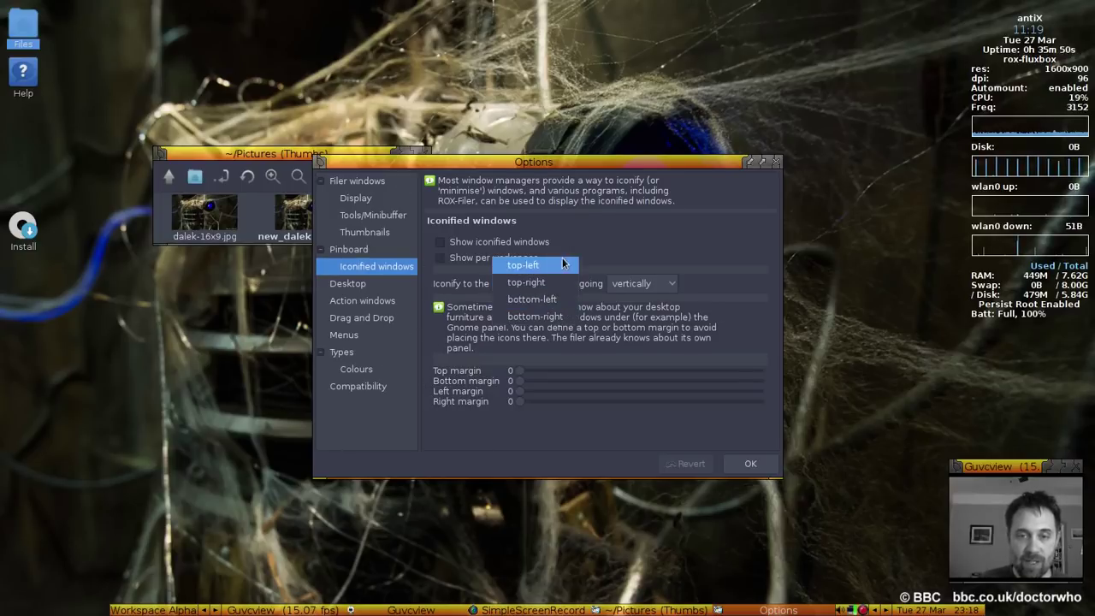
{"action": "left_click", "coordinate": [599, 257]}
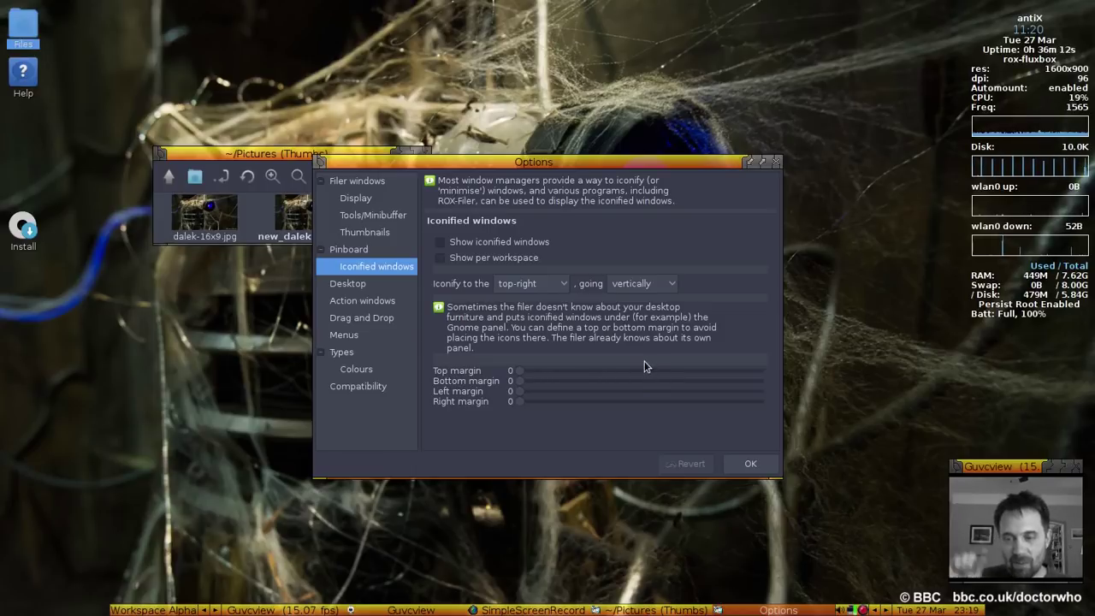
- Review Desktop and Action windows options, selecting the Mount and Unmount commands, then view Drag and Drop
{"action": "left_click", "coordinate": [349, 285]}
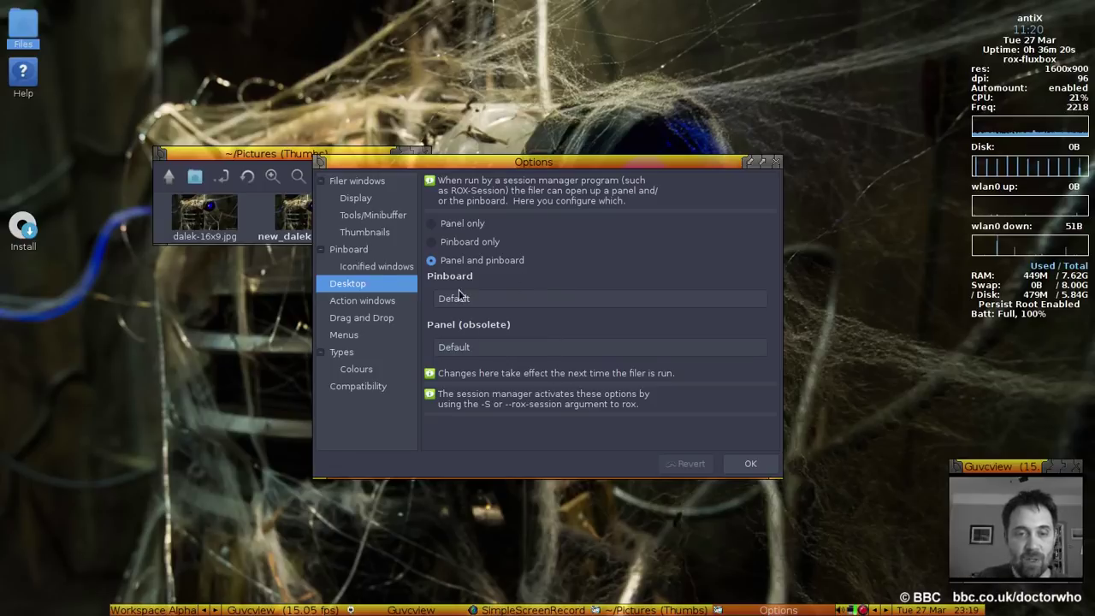
{"action": "left_click", "coordinate": [370, 300]}
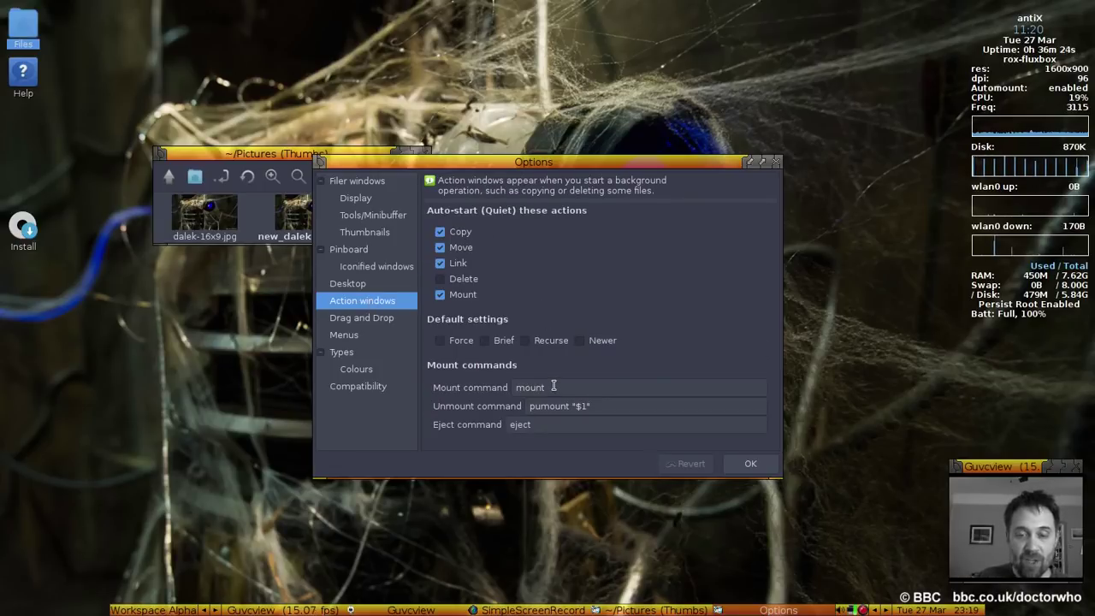
{"action": "left_click_drag", "start_coordinate": [553, 387], "coordinate": [514, 387]}
{"action": "left_click_drag", "start_coordinate": [601, 406], "coordinate": [532, 406]}
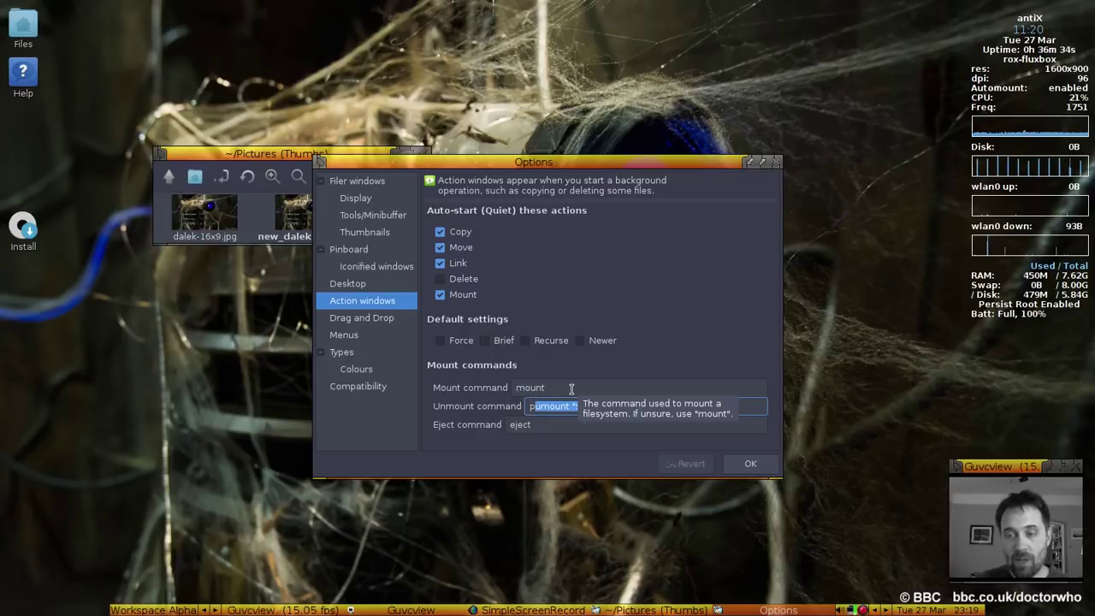
{"action": "left_click", "coordinate": [343, 322]}
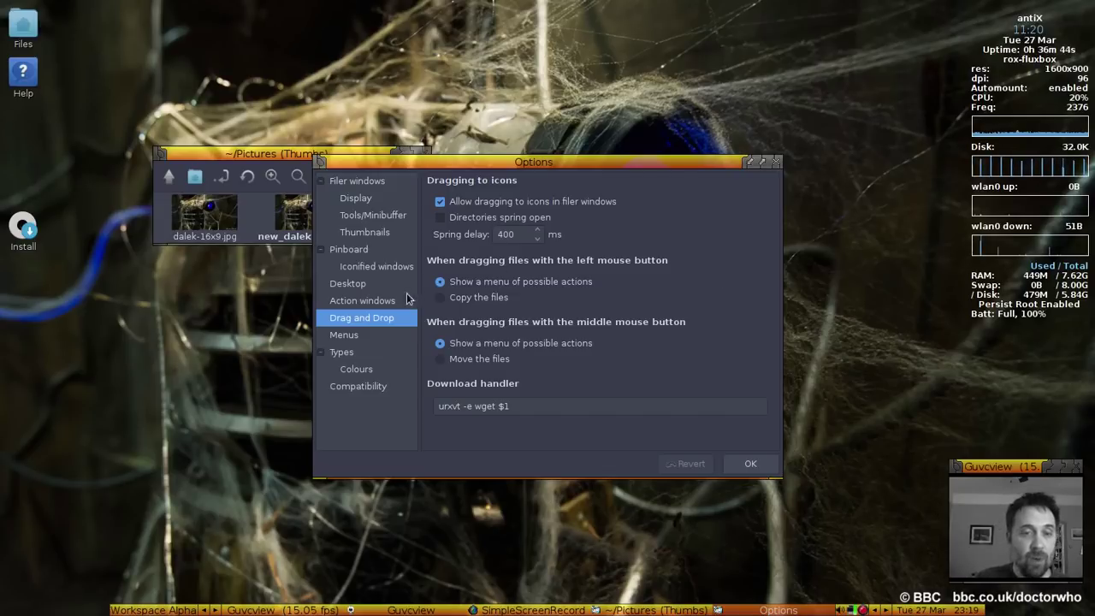
- Keep Small Icons for menus and urxvt as terminal, then view the Types page
{"action": "left_click", "coordinate": [384, 335]}
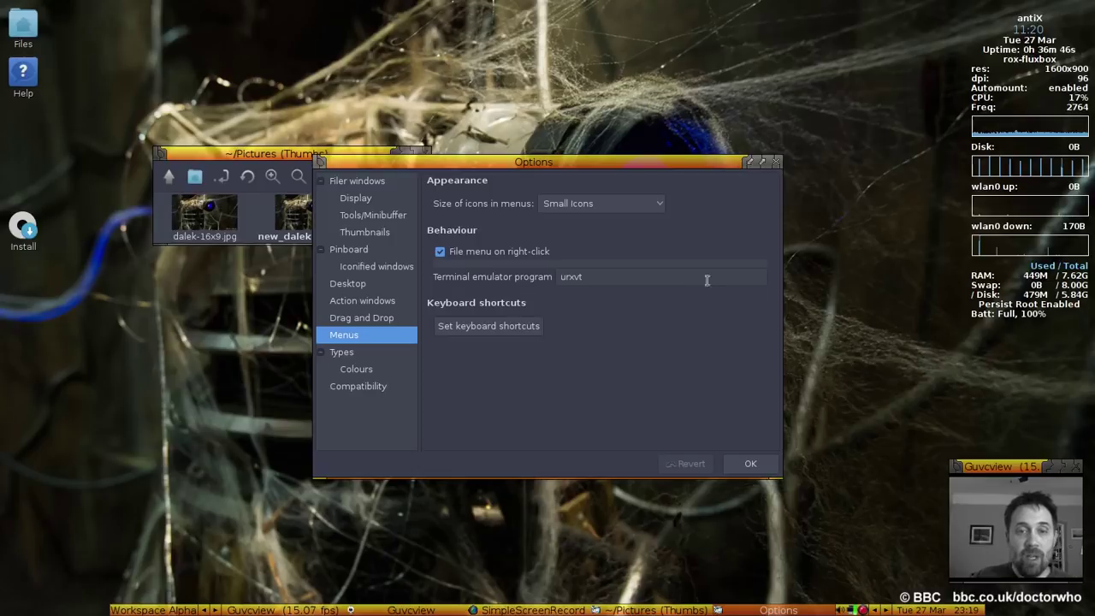
{"action": "left_click", "coordinate": [625, 204]}
{"action": "left_click", "coordinate": [625, 203]}
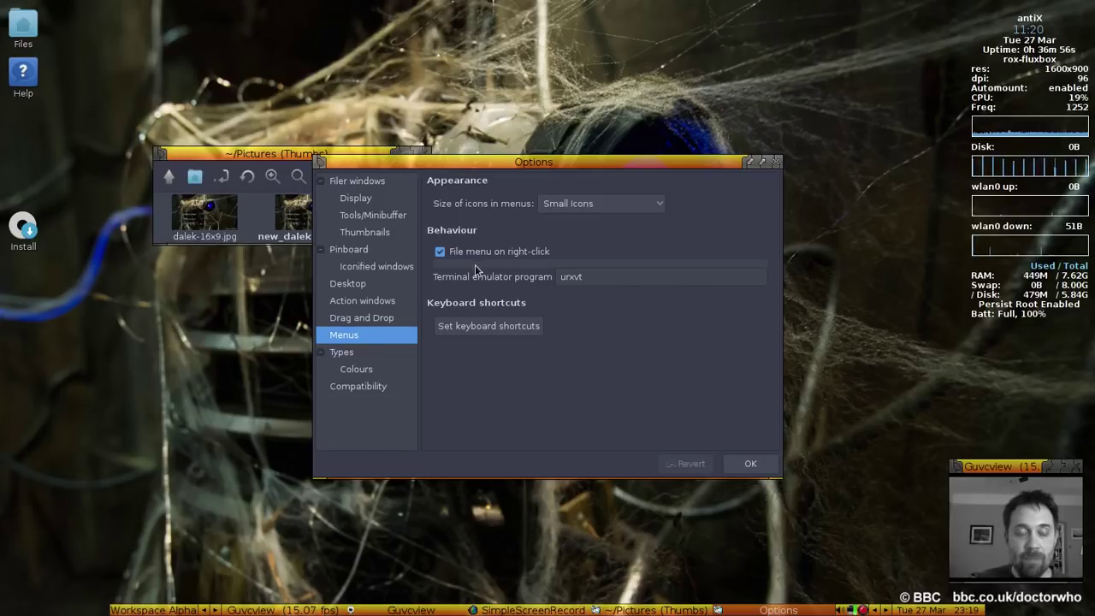
{"action": "left_click", "coordinate": [602, 280]}
{"action": "left_click_drag", "start_coordinate": [599, 279], "coordinate": [558, 279]}
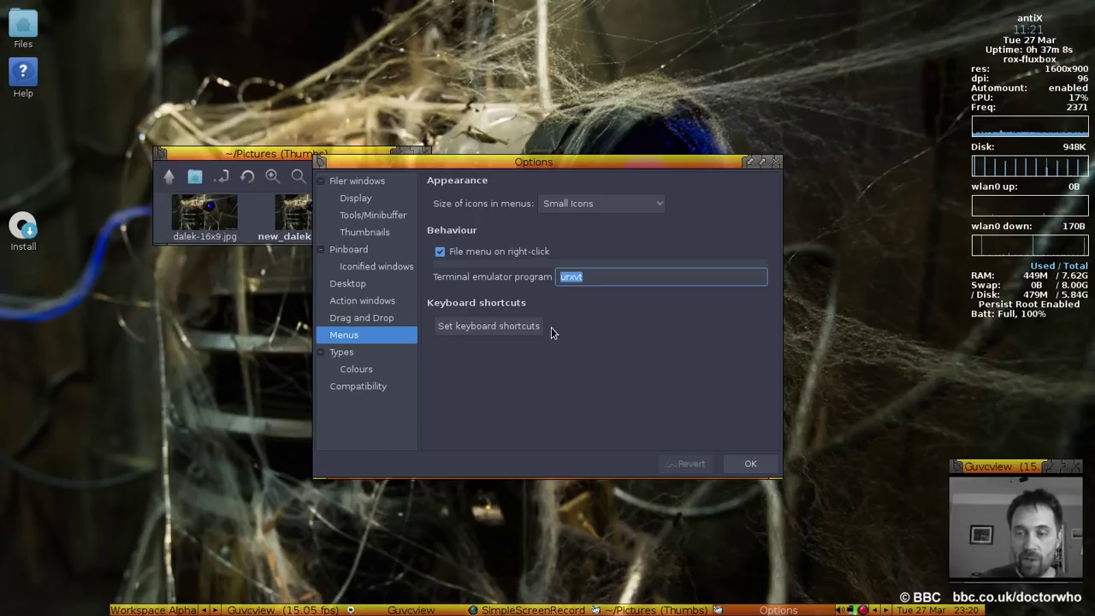
{"action": "left_click", "coordinate": [351, 351]}
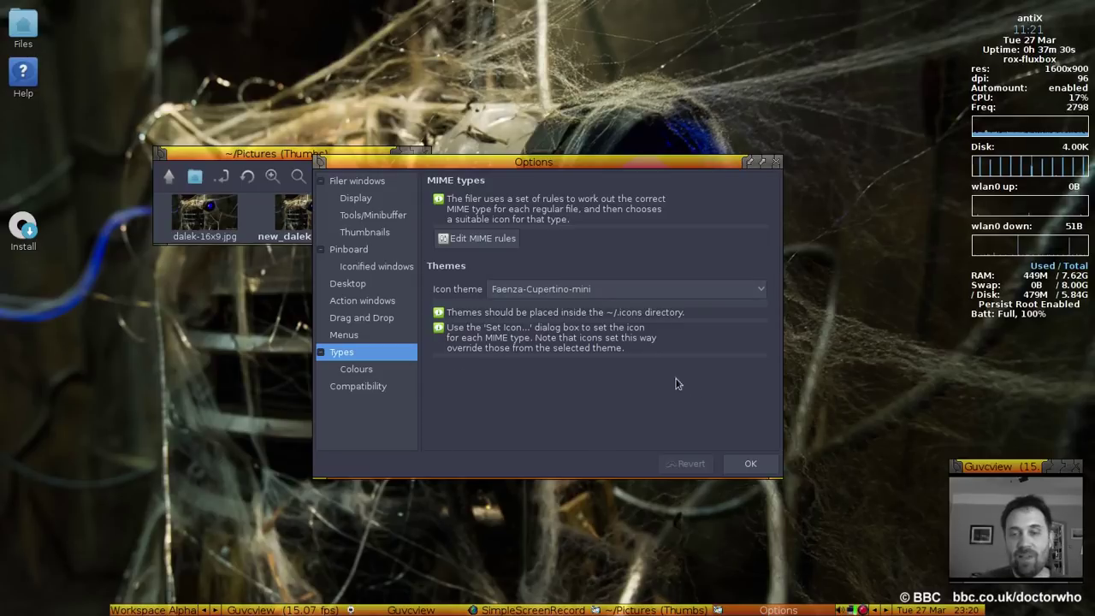
- Leave Faenza-Cupertino-mini as icon theme and switch to the File type colours page
{"action": "left_click", "coordinate": [560, 290]}
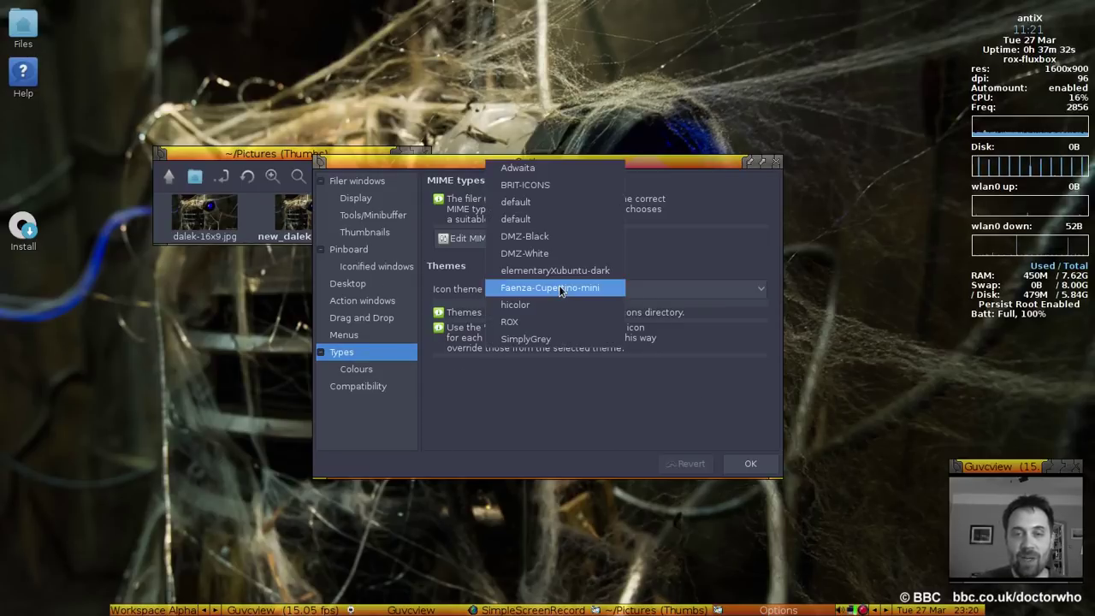
{"action": "left_click", "coordinate": [734, 256]}
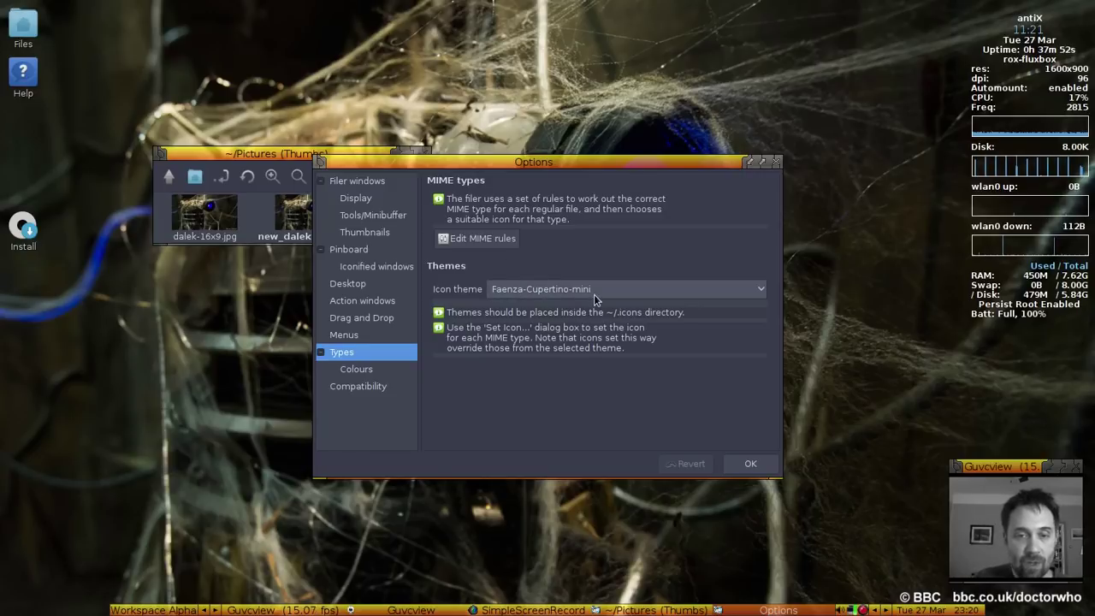
{"action": "left_click", "coordinate": [356, 372]}
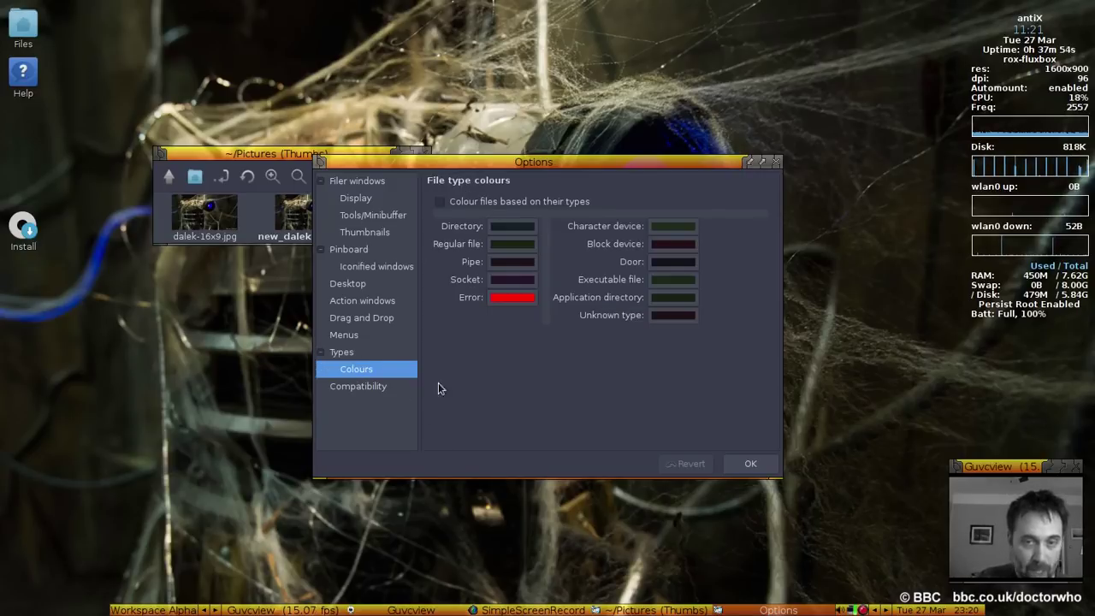
- Move Options aside, tick 'Colour files based on their types', then view Compatibility
{"action": "left_click_drag", "start_coordinate": [450, 166], "coordinate": [570, 131]}
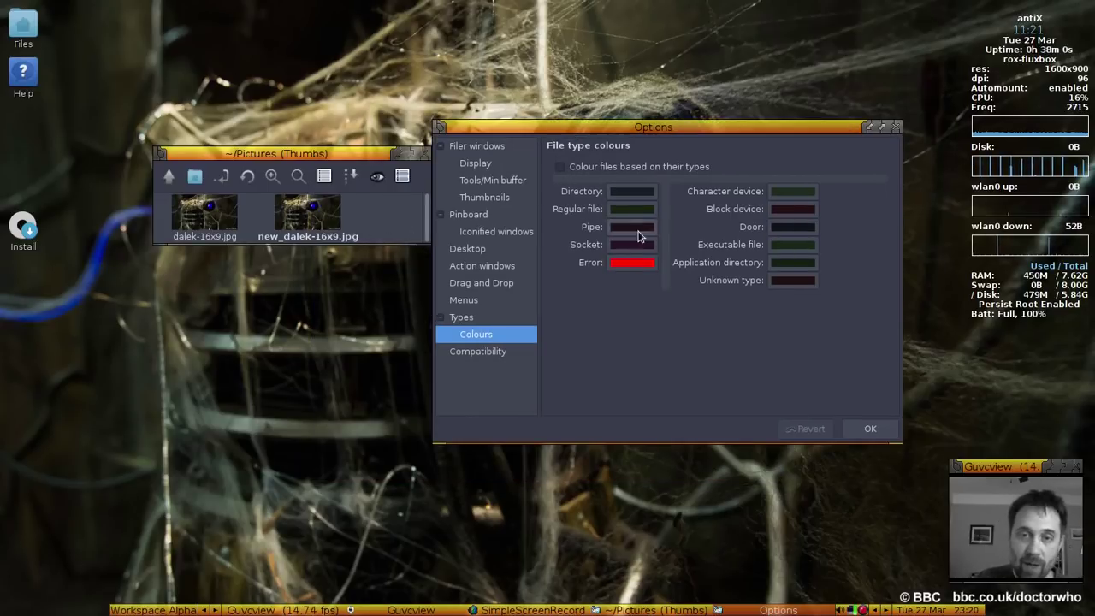
{"action": "left_click", "coordinate": [608, 169]}
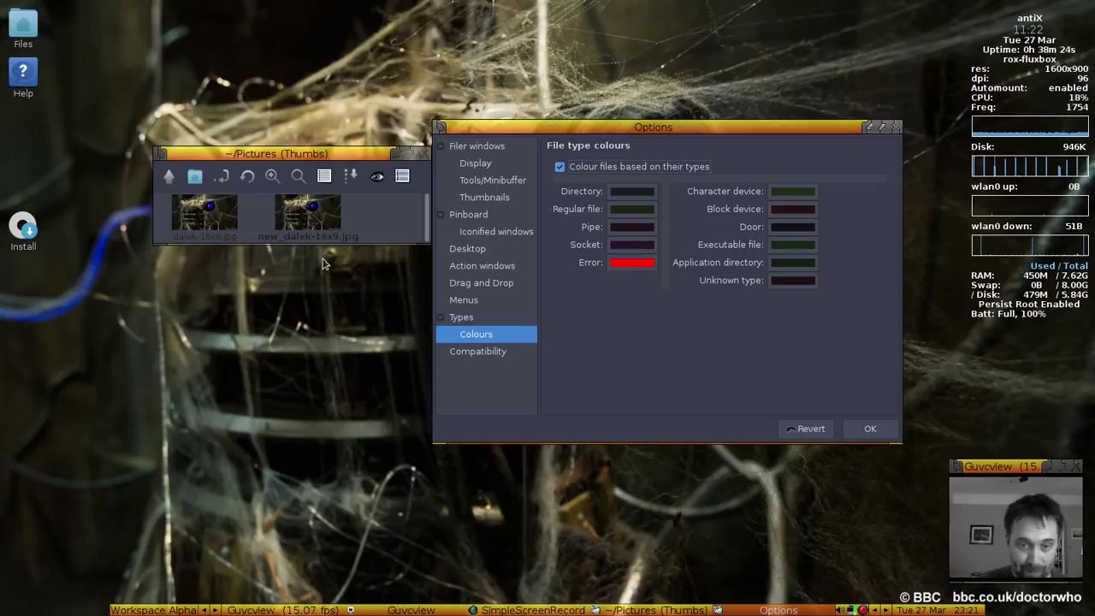
{"action": "left_click", "coordinate": [508, 357]}
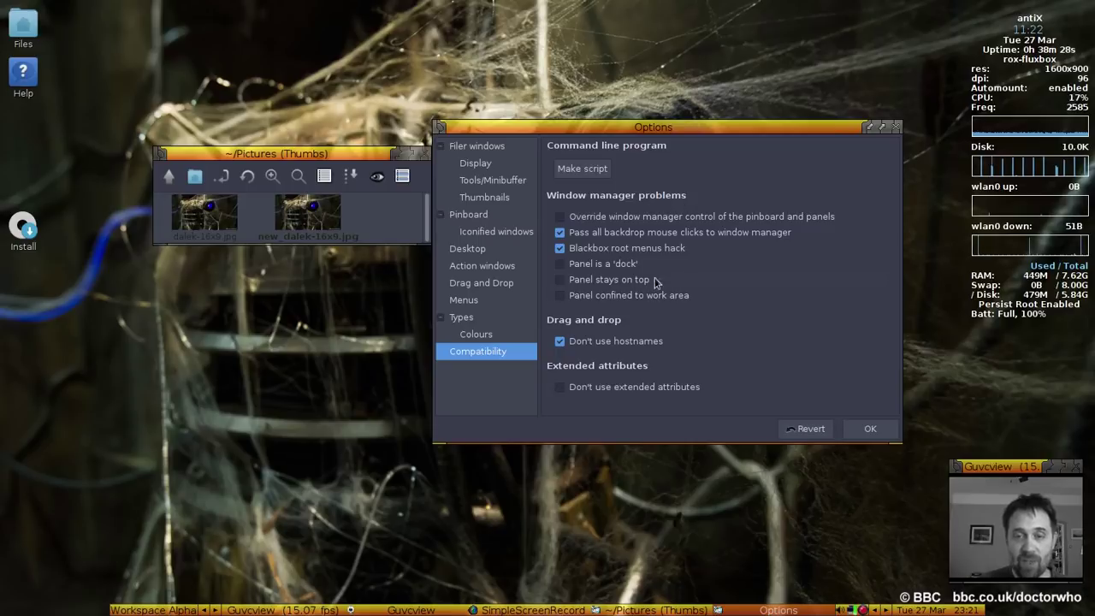
- Dismiss the antiX desktop menu and confirm the Options window with OK
{"action": "right_click", "coordinate": [312, 323]}
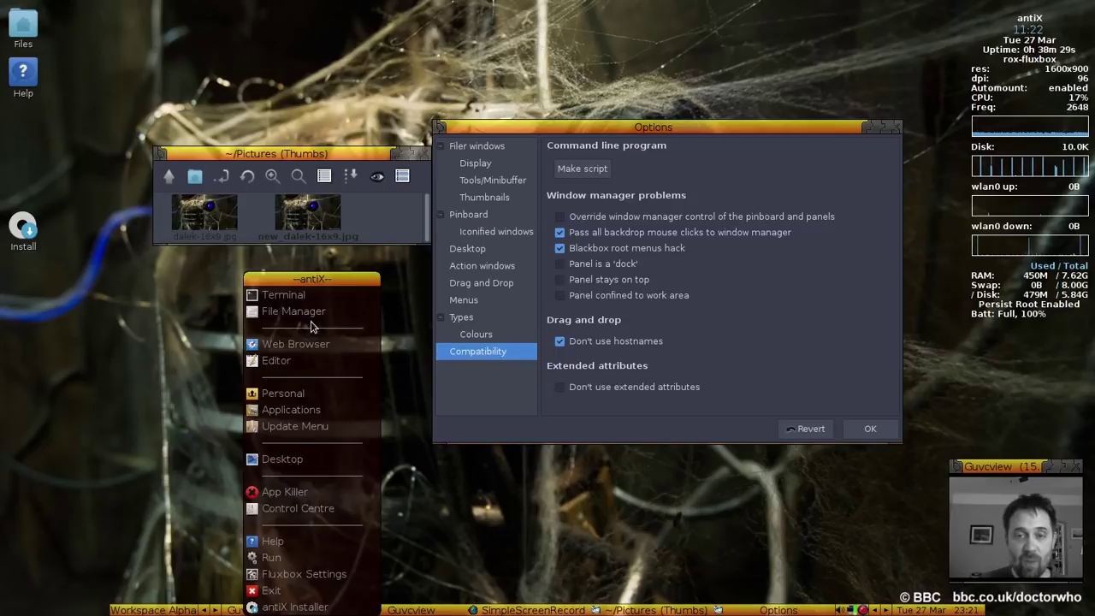
{"action": "left_click", "coordinate": [142, 334]}
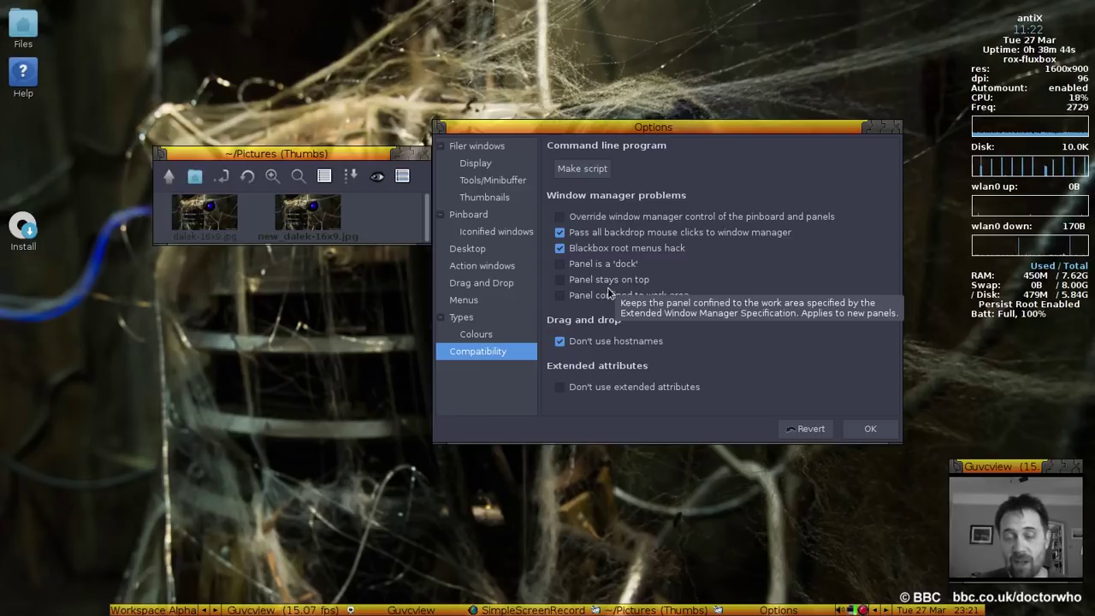
{"action": "left_click", "coordinate": [864, 429]}
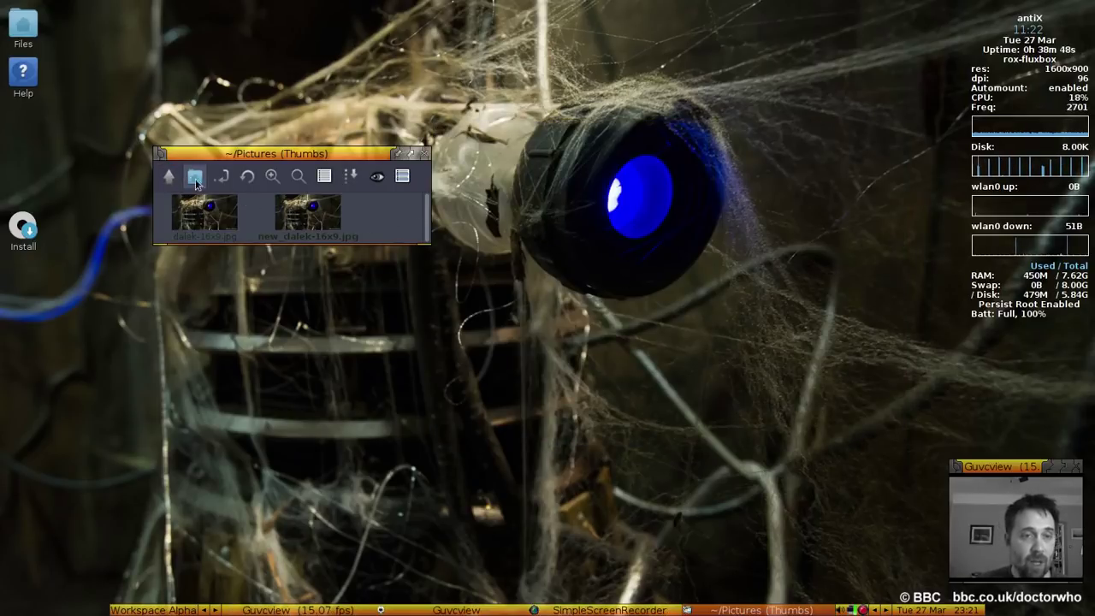
- Go to /media via bookmarks, mount and browse dataext, then go back up to /media
{"action": "left_click", "coordinate": [222, 176]}
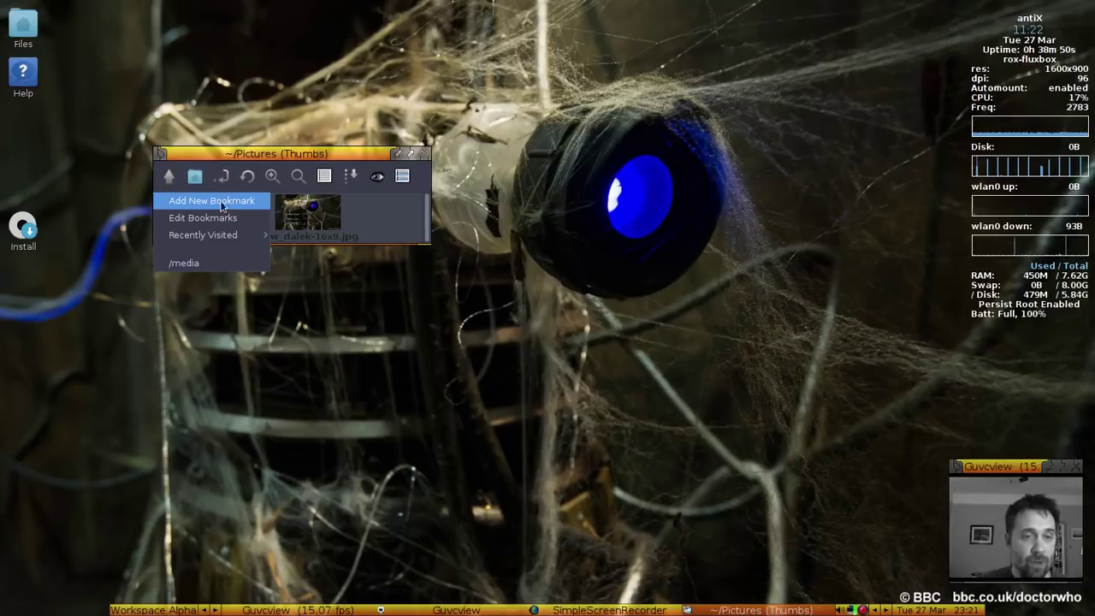
{"action": "left_click", "coordinate": [214, 264]}
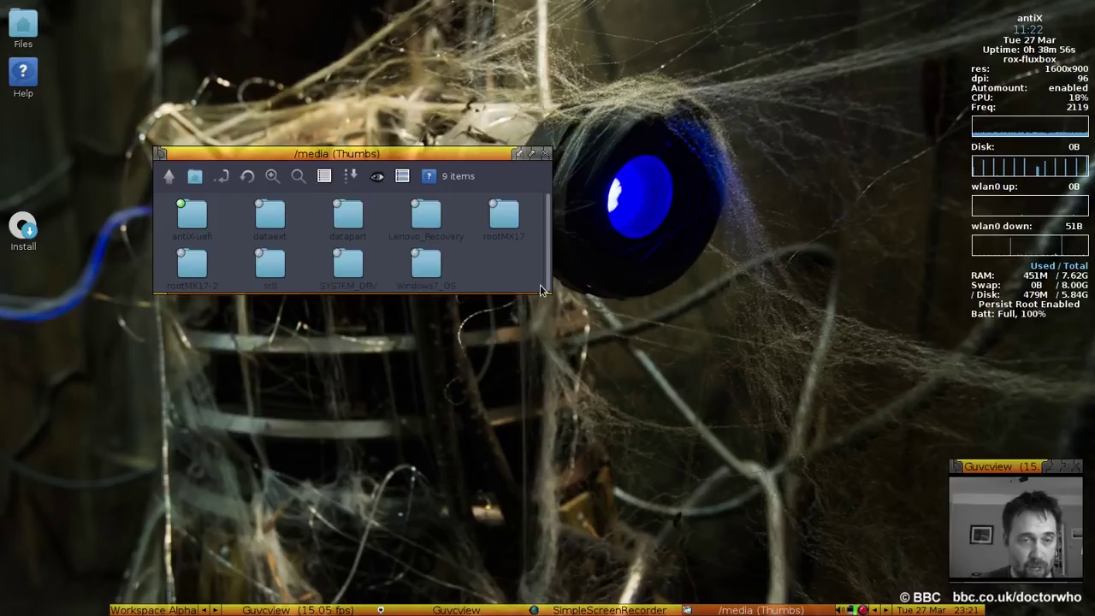
{"action": "left_click", "coordinate": [267, 224]}
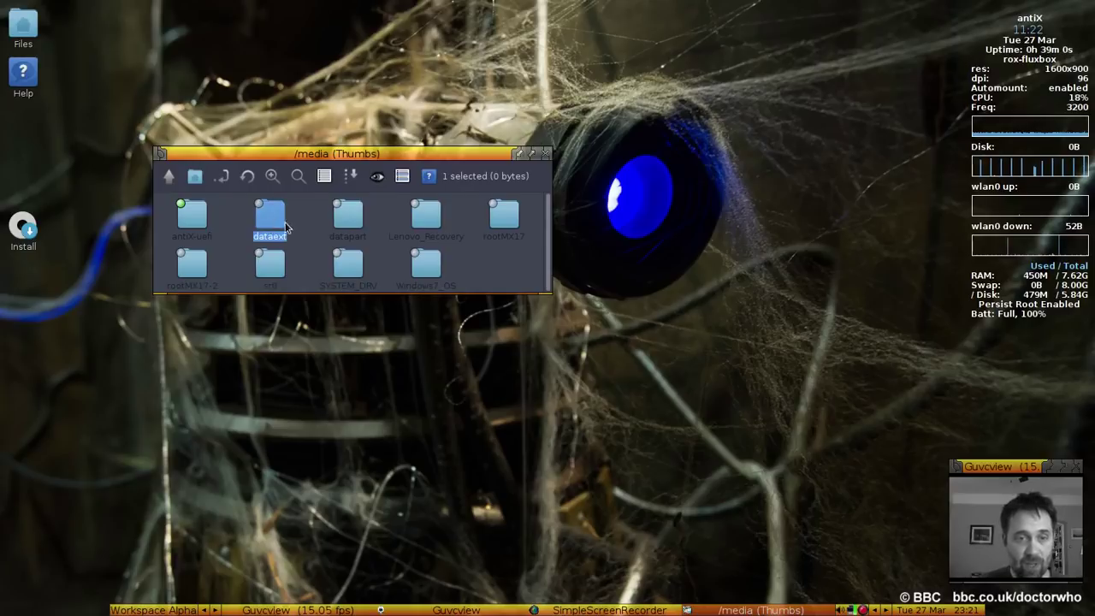
{"action": "double_click", "coordinate": [282, 220]}
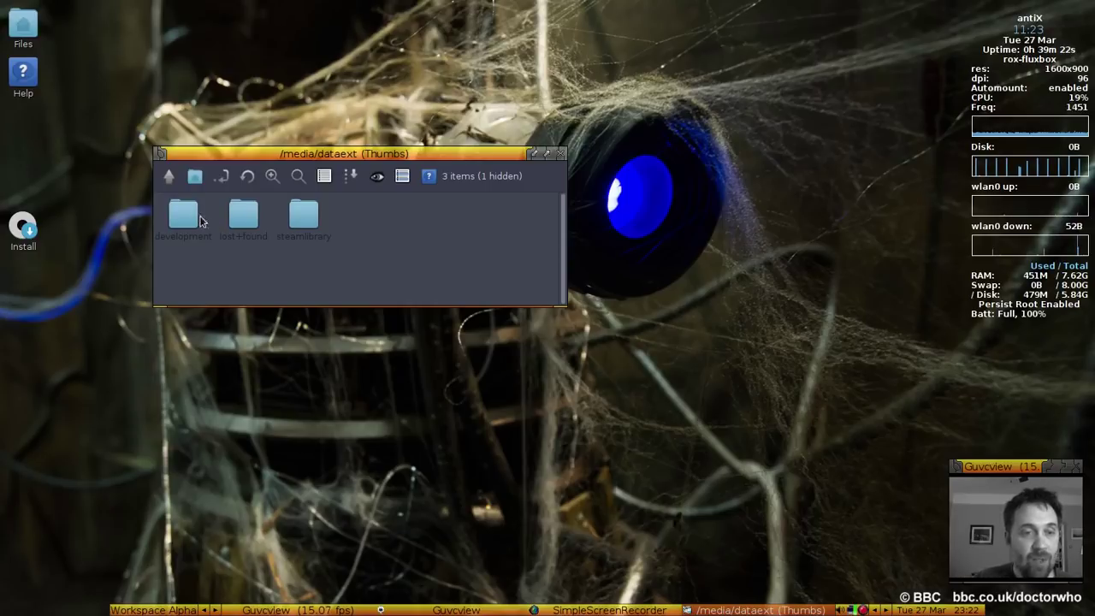
{"action": "left_click", "coordinate": [170, 176]}
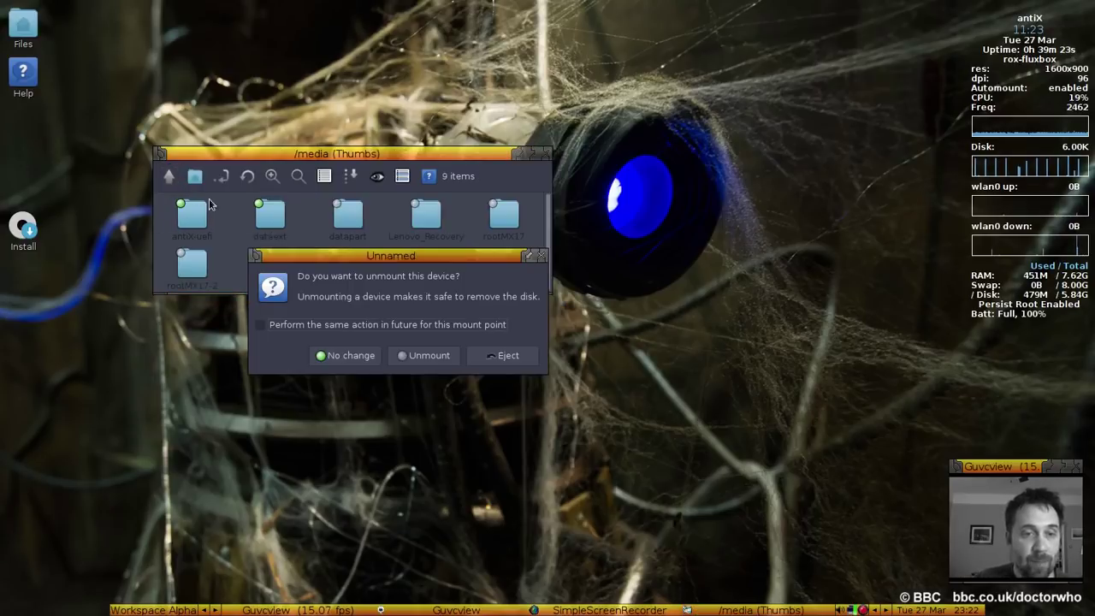
- Choose Unmount in the prompt for the dataext drive
{"action": "left_click", "coordinate": [432, 355]}
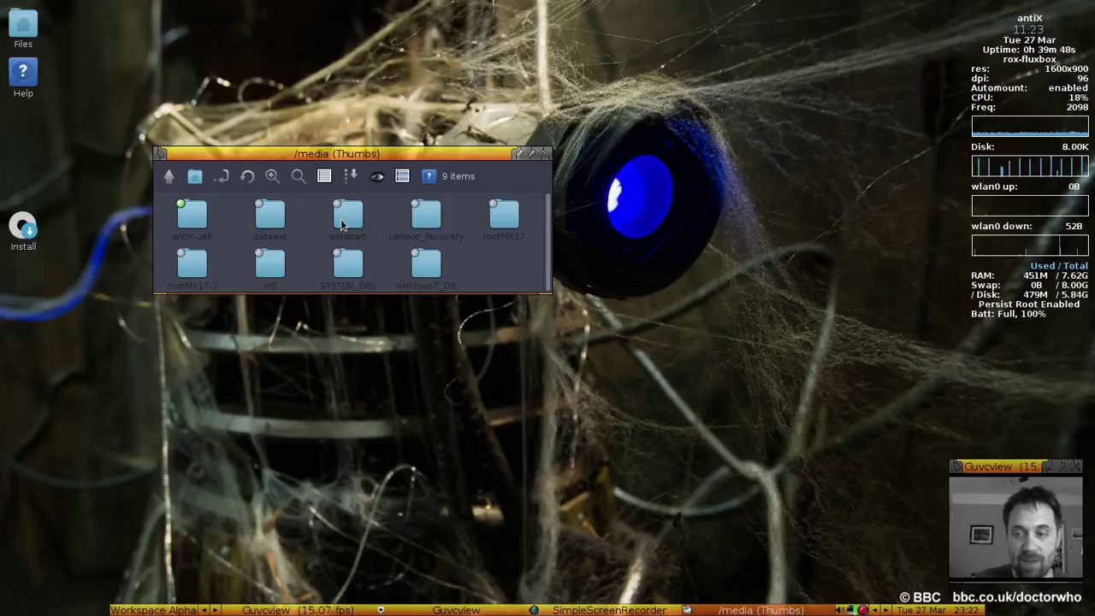
- Try opening the datapart drive, cancel the mount error, and return up to /media
{"action": "left_click", "coordinate": [342, 224]}
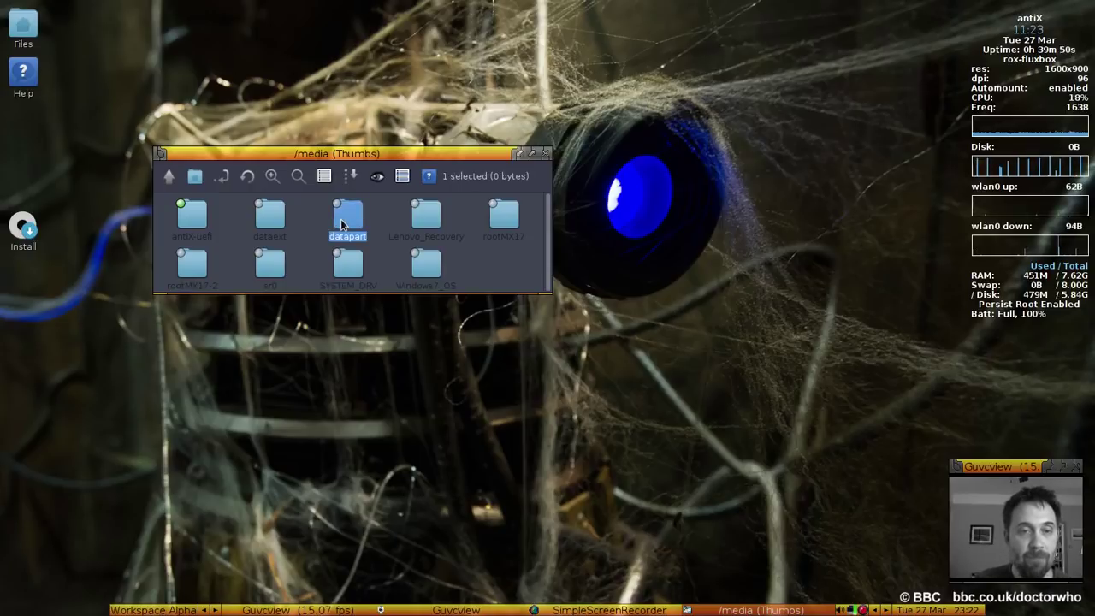
{"action": "double_click", "coordinate": [342, 224]}
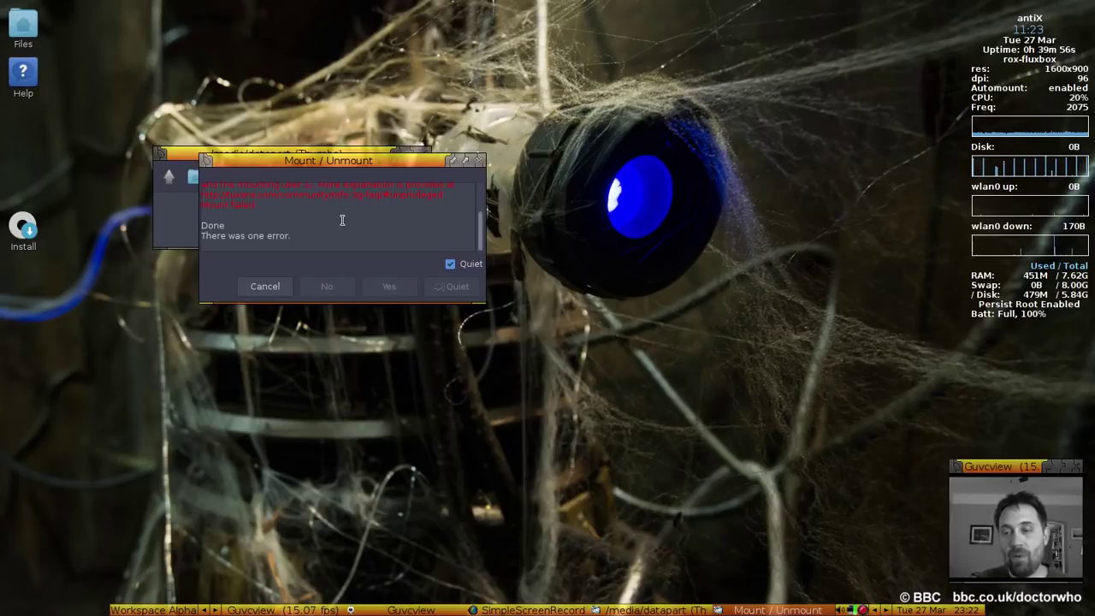
{"action": "left_click", "coordinate": [281, 286]}
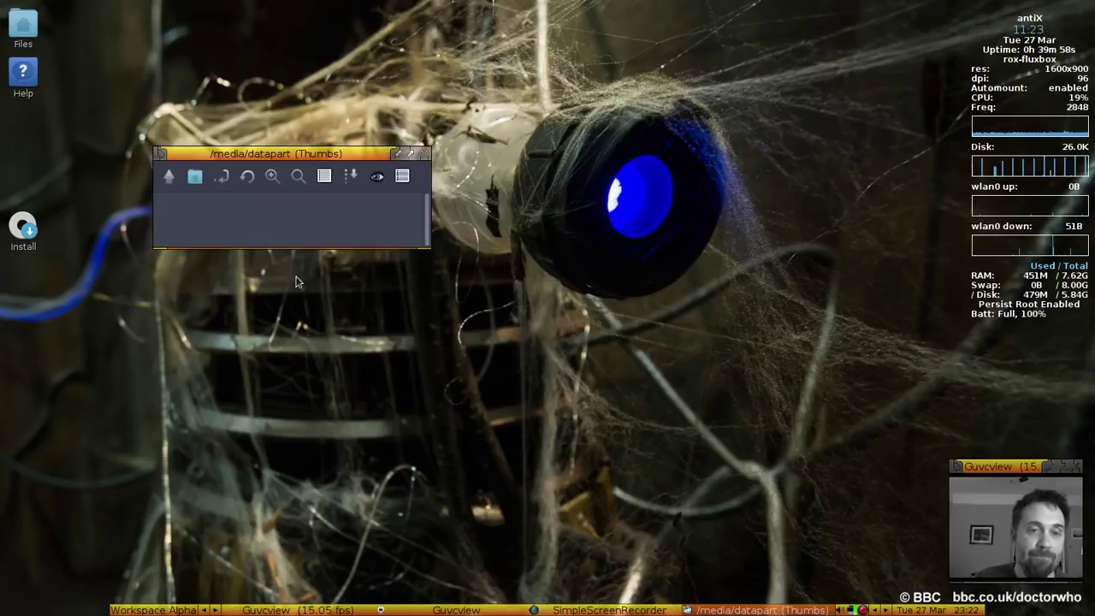
{"action": "left_click", "coordinate": [168, 175]}
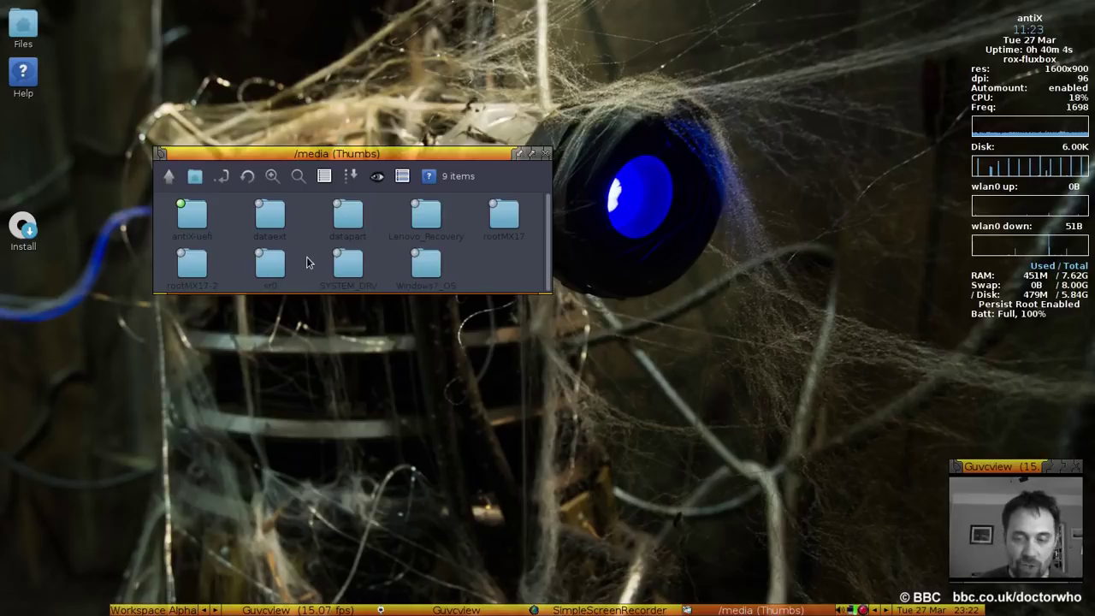
- Look through the Next Click and Window context submenus without choosing anything, then open the Shell field in /media
{"action": "right_click", "coordinate": [436, 278]}
{"action": "mouse_move", "coordinate": [495, 273]}
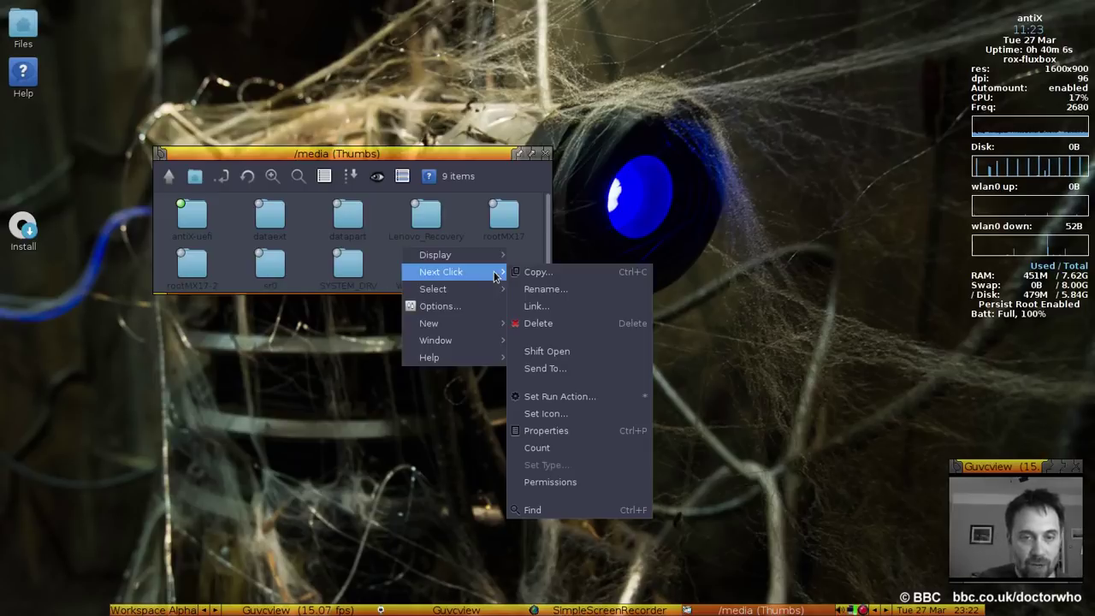
{"action": "mouse_move", "coordinate": [471, 340]}
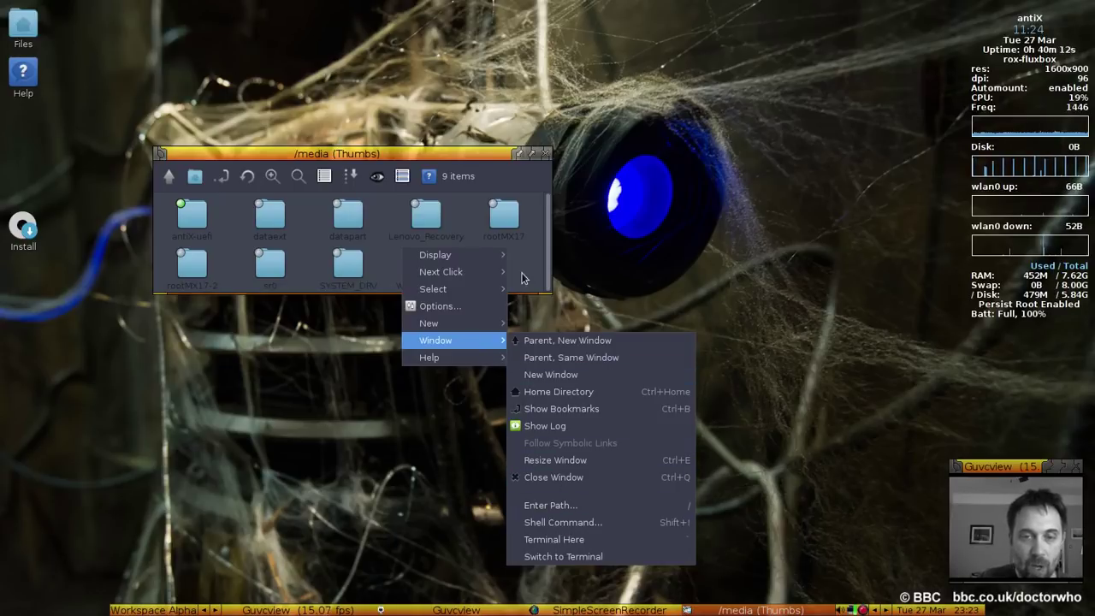
{"action": "left_click", "coordinate": [524, 277]}
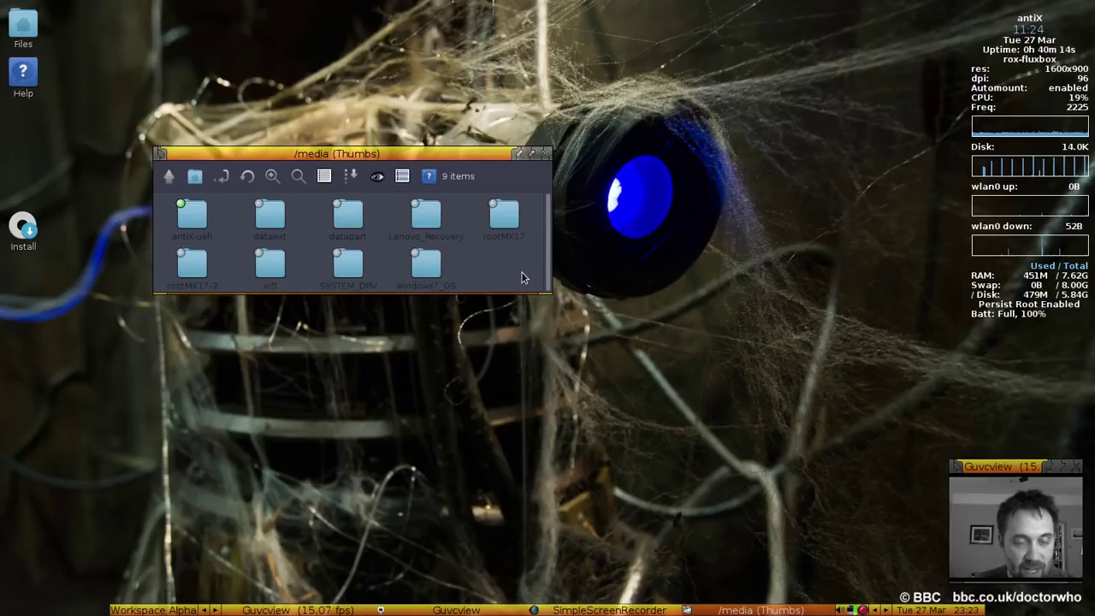
{"action": "key", "text": "shift+1"}
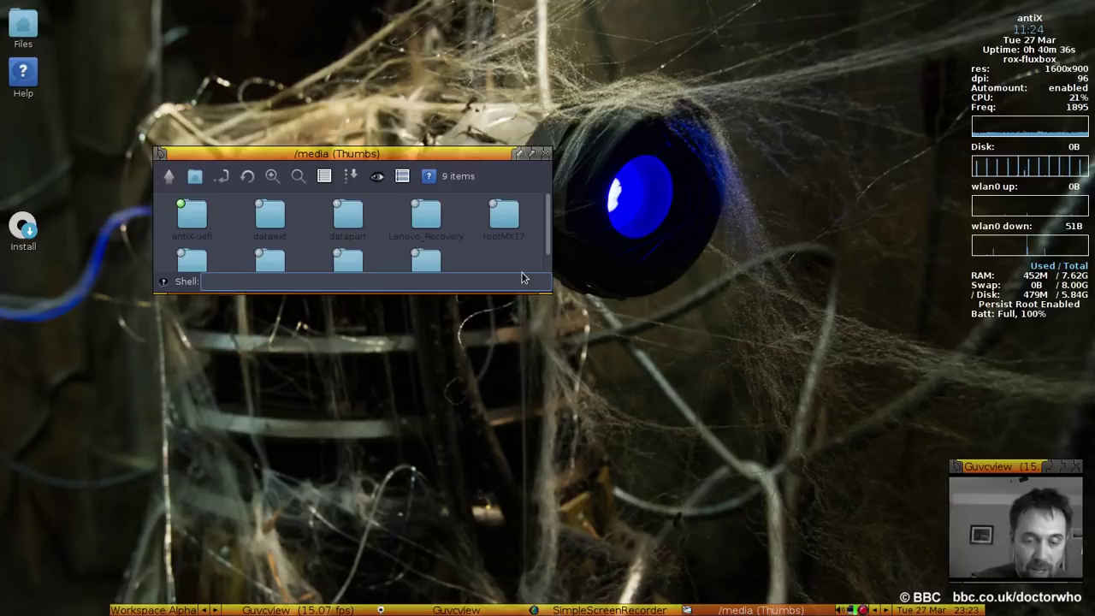
- Mount /dev/sda1 with 'udevil mount /dev/sda1' and open the datapart folder to show its 11 items
{"action": "type", "text": "udevil m"}
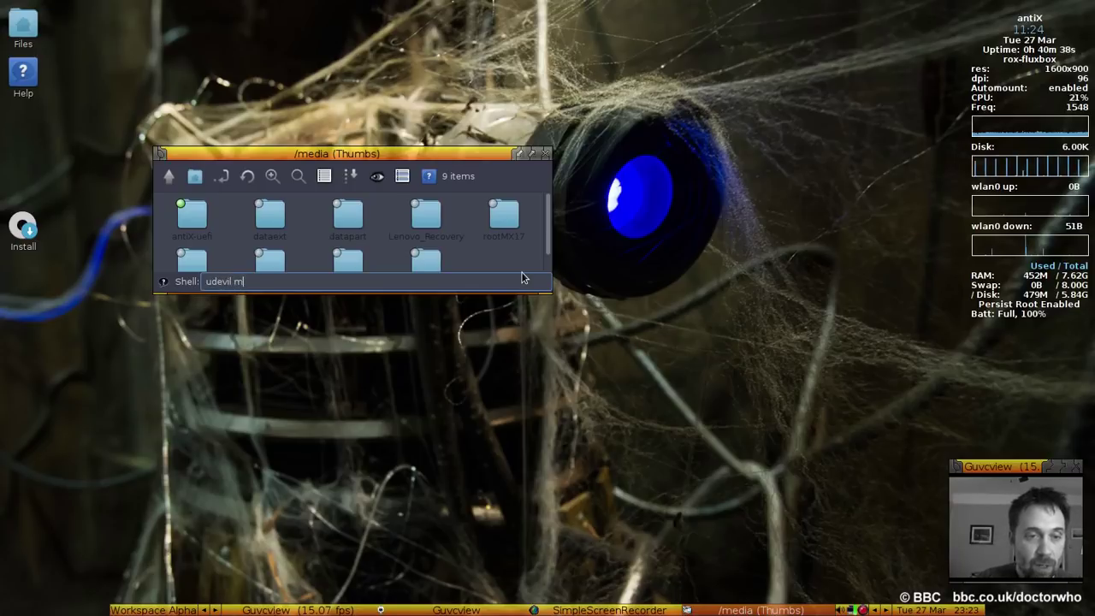
{"action": "type", "text": "ount "}
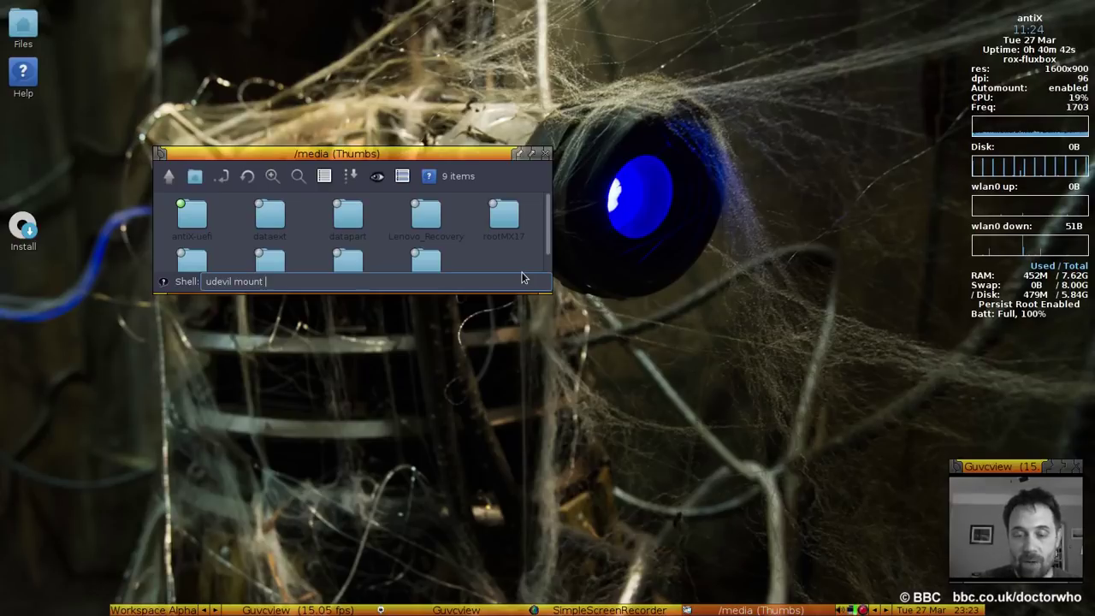
{"action": "type", "text": "/dev/sda"}
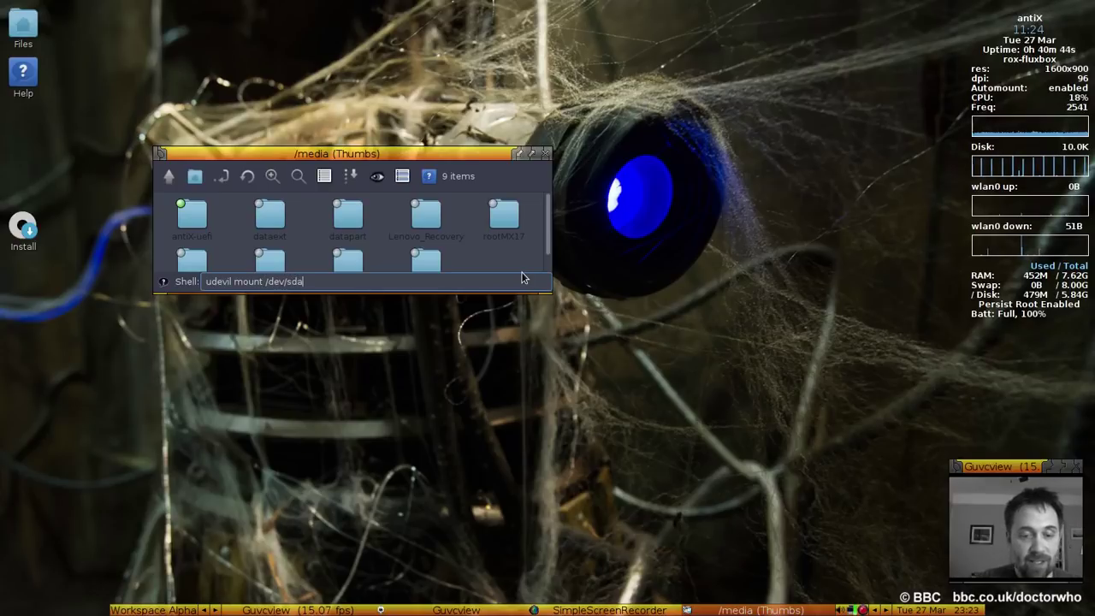
{"action": "type", "text": "1"}
{"action": "key", "text": "Return"}
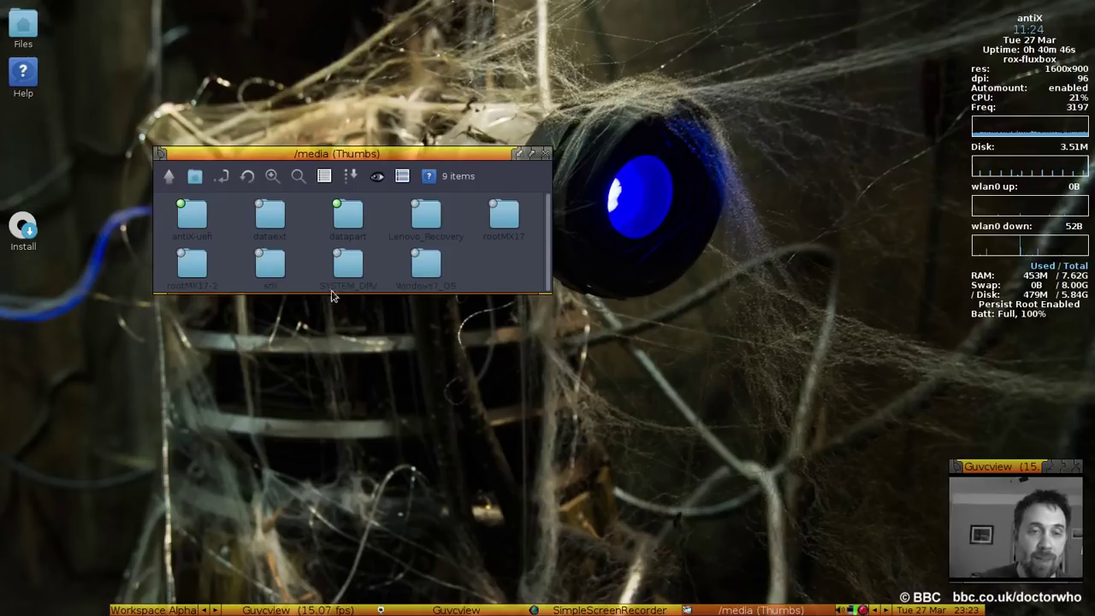
{"action": "left_click", "coordinate": [347, 218]}
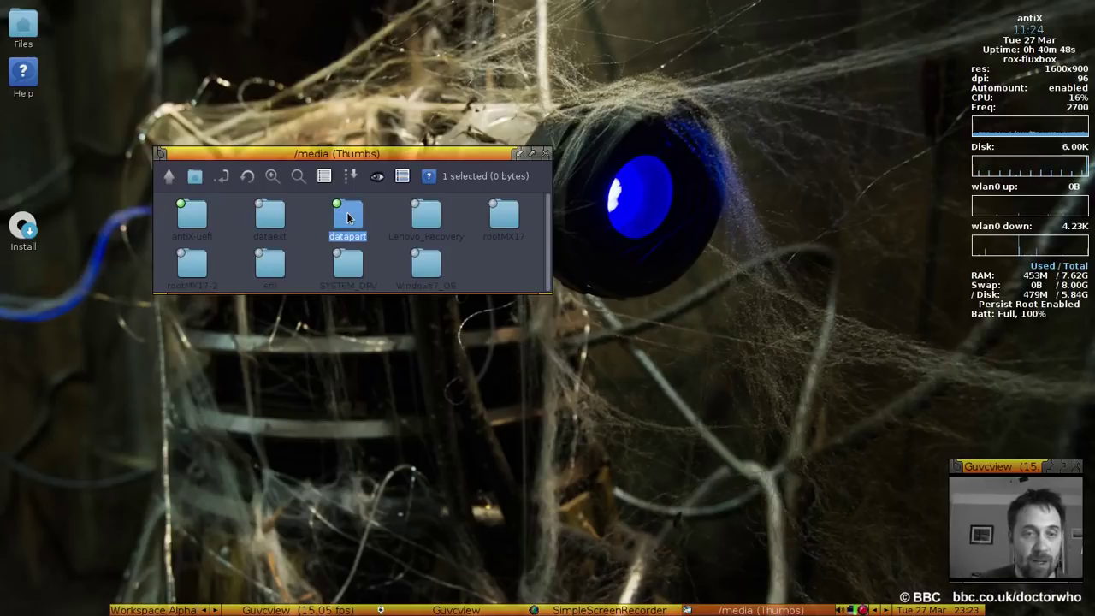
{"action": "double_click", "coordinate": [348, 217]}
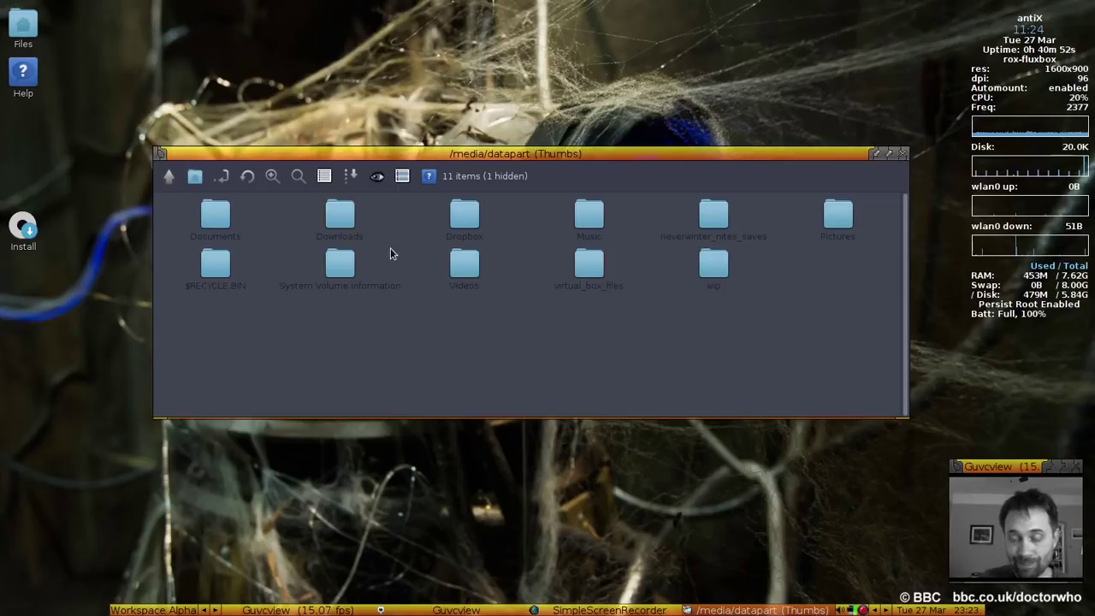
- Go back up to /media, unmount datapart, and nudge the window slightly right
{"action": "left_click", "coordinate": [171, 178]}
{"action": "right_click", "coordinate": [340, 213]}
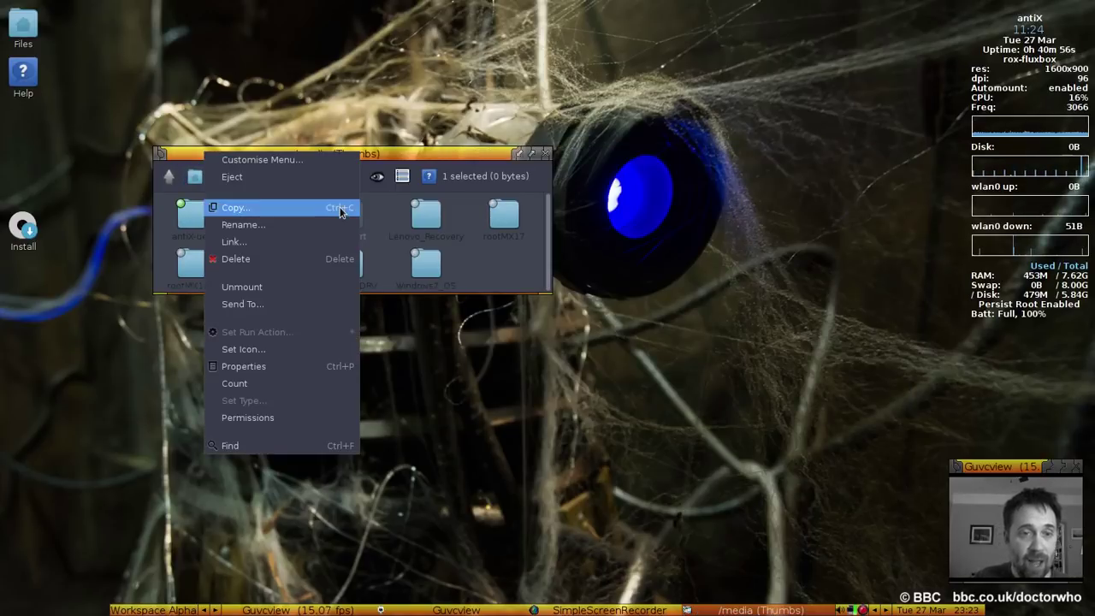
{"action": "left_click", "coordinate": [311, 288]}
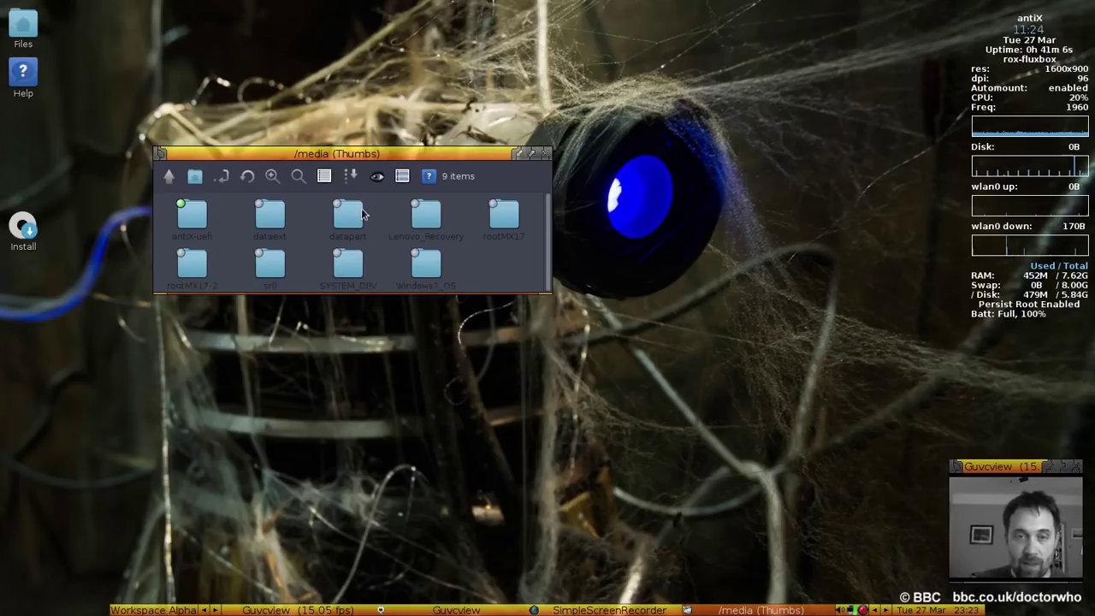
{"action": "left_click_drag", "start_coordinate": [325, 157], "coordinate": [363, 161]}
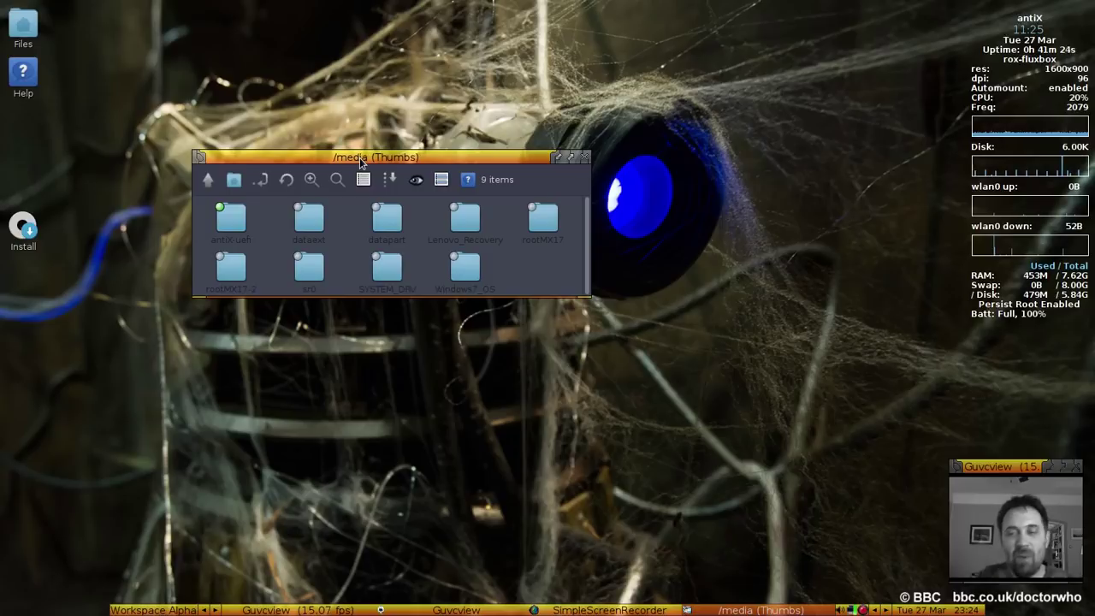
- Open the Shell minibuffer at the bottom of the /media window with Shift+!
{"action": "key", "text": "shift+1"}
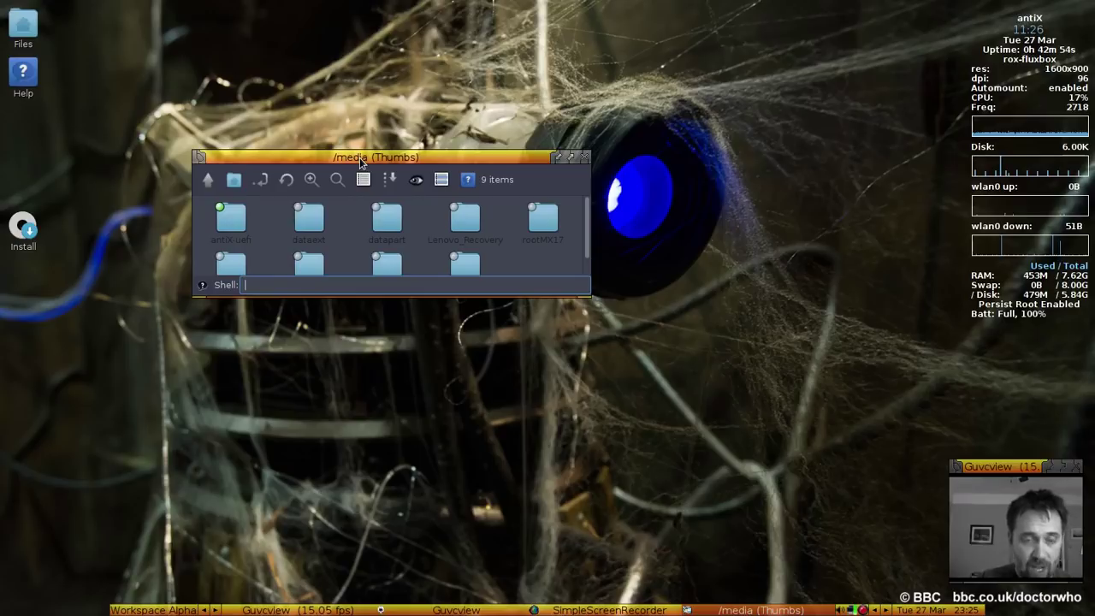
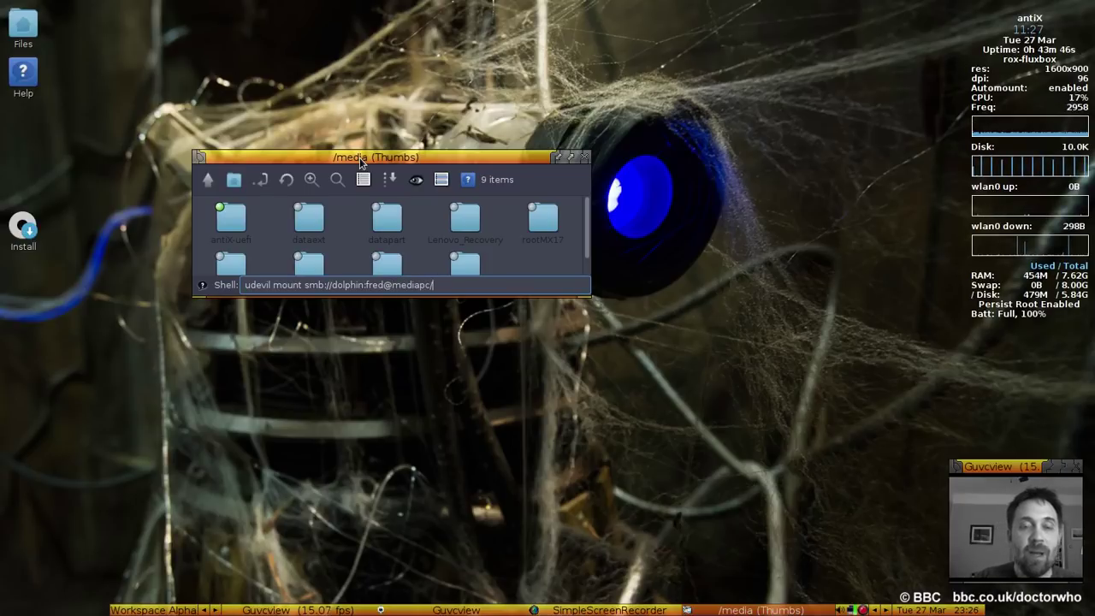
{"action": "key", "text": "Return"}
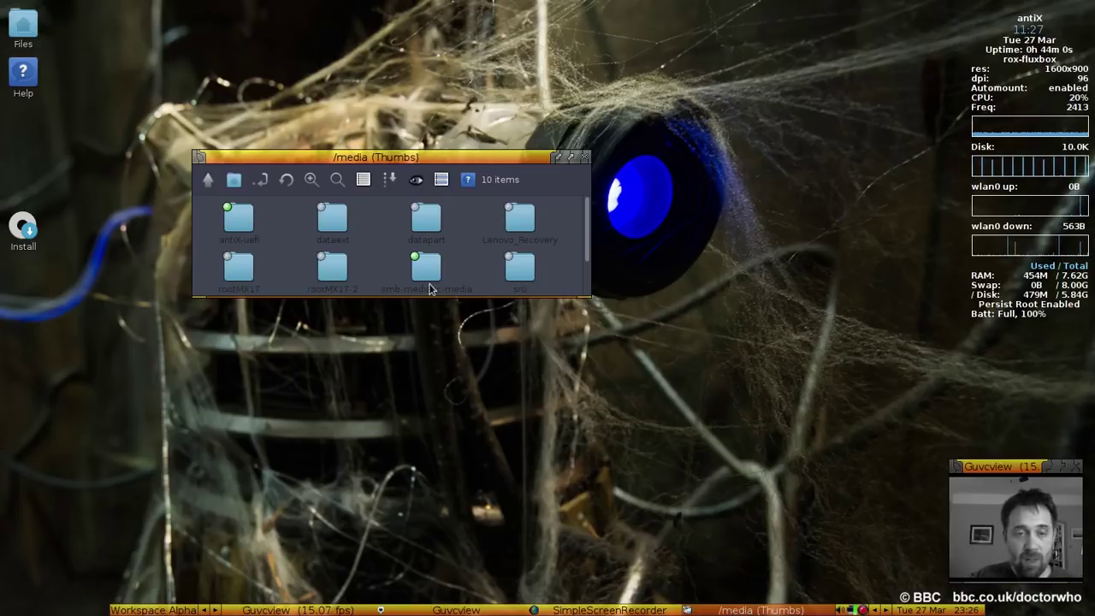
{"action": "left_click", "coordinate": [426, 270]}
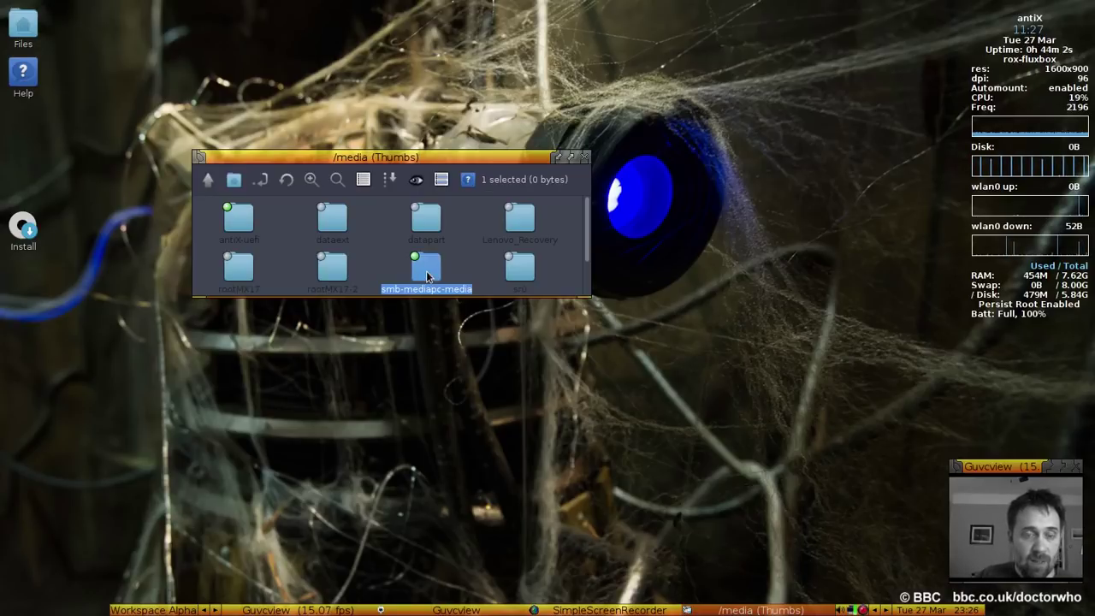
{"action": "double_click", "coordinate": [426, 270]}
{"action": "scroll", "coordinate": [445, 277], "scroll_direction": "down", "scroll_amount": 2}
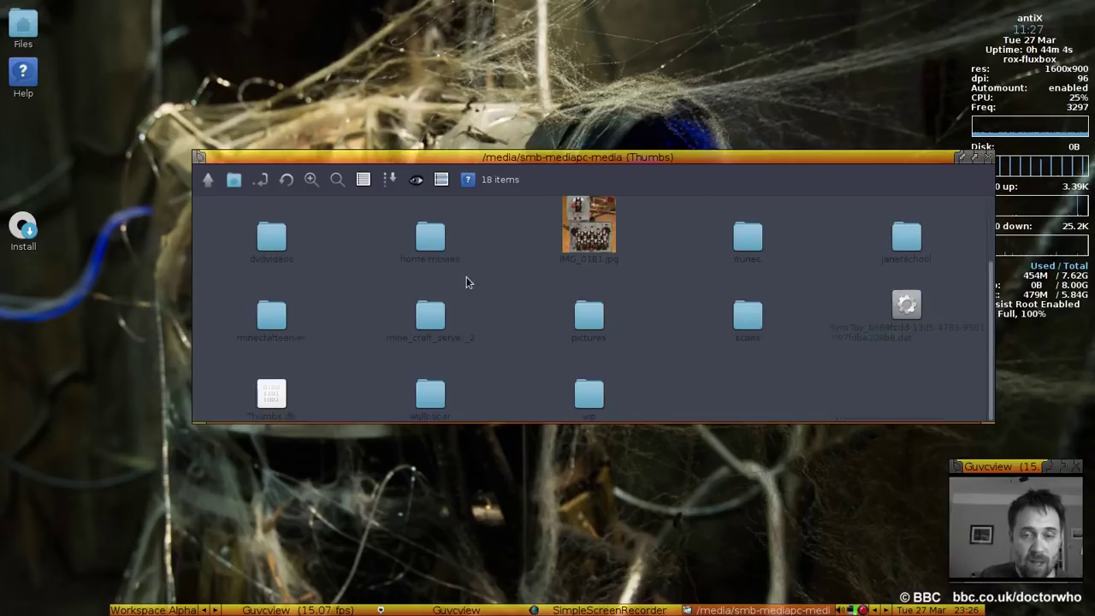
{"action": "double_click", "coordinate": [428, 238]}
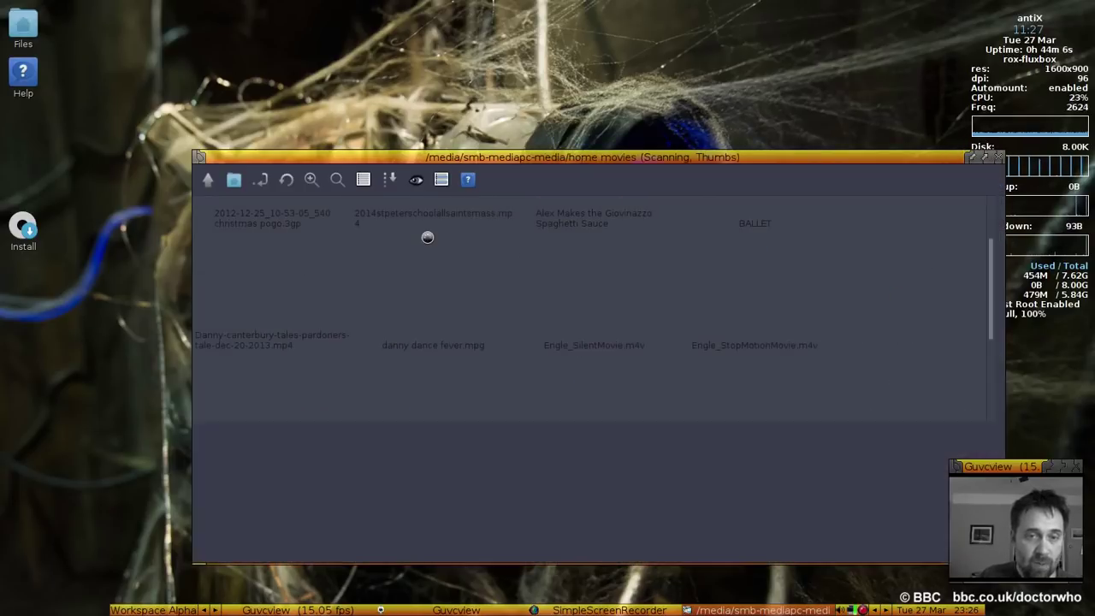
{"action": "left_click", "coordinate": [208, 179]}
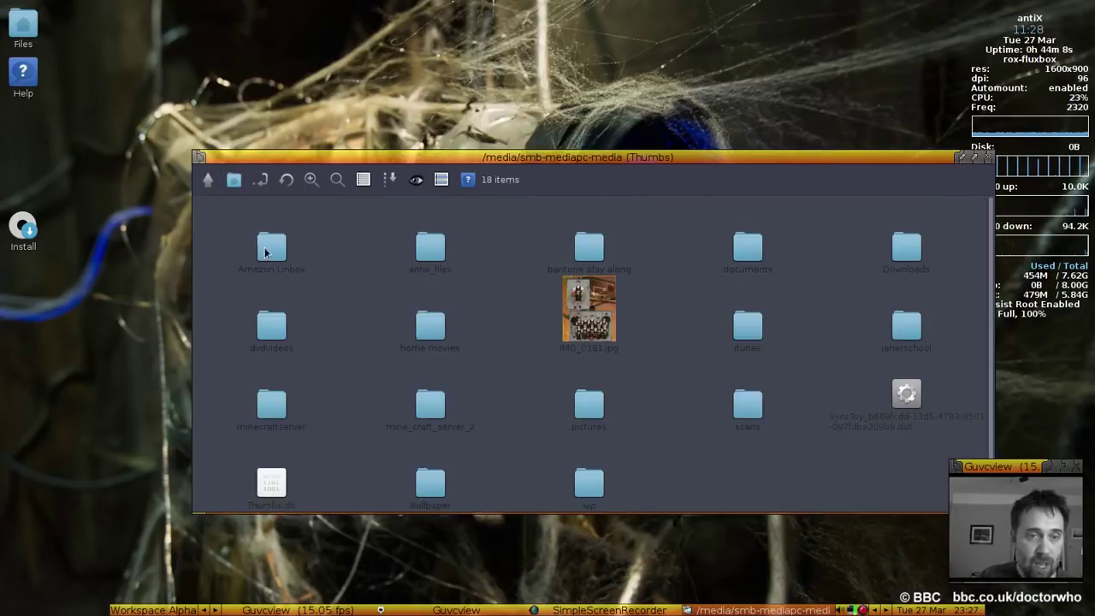
{"action": "double_click", "coordinate": [268, 326]}
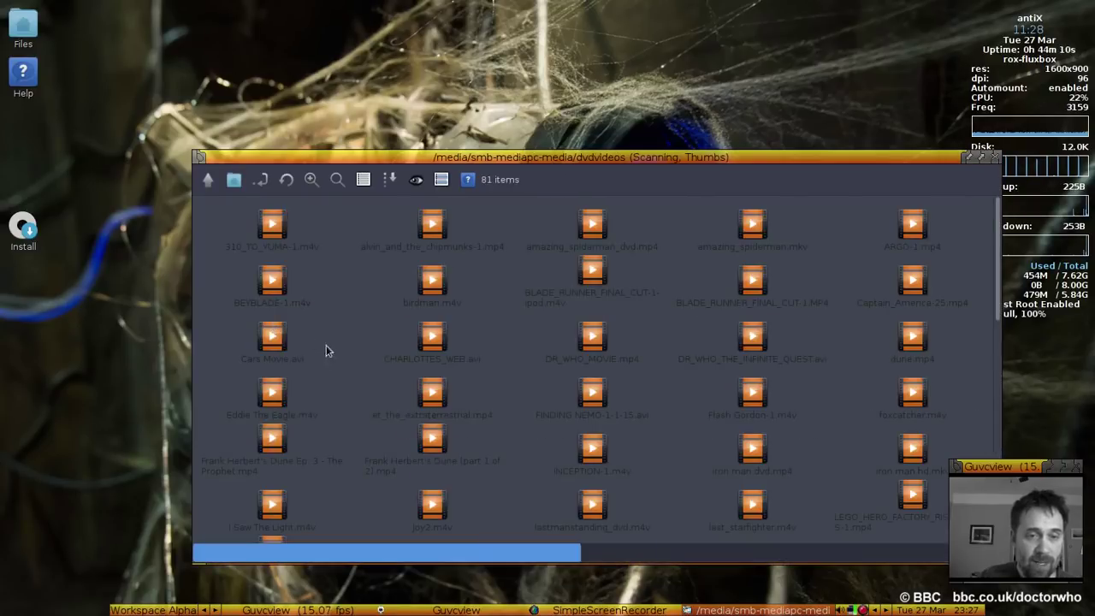
{"action": "scroll", "coordinate": [458, 350], "scroll_direction": "down", "scroll_amount": 10}
{"action": "left_click", "coordinate": [208, 179]}
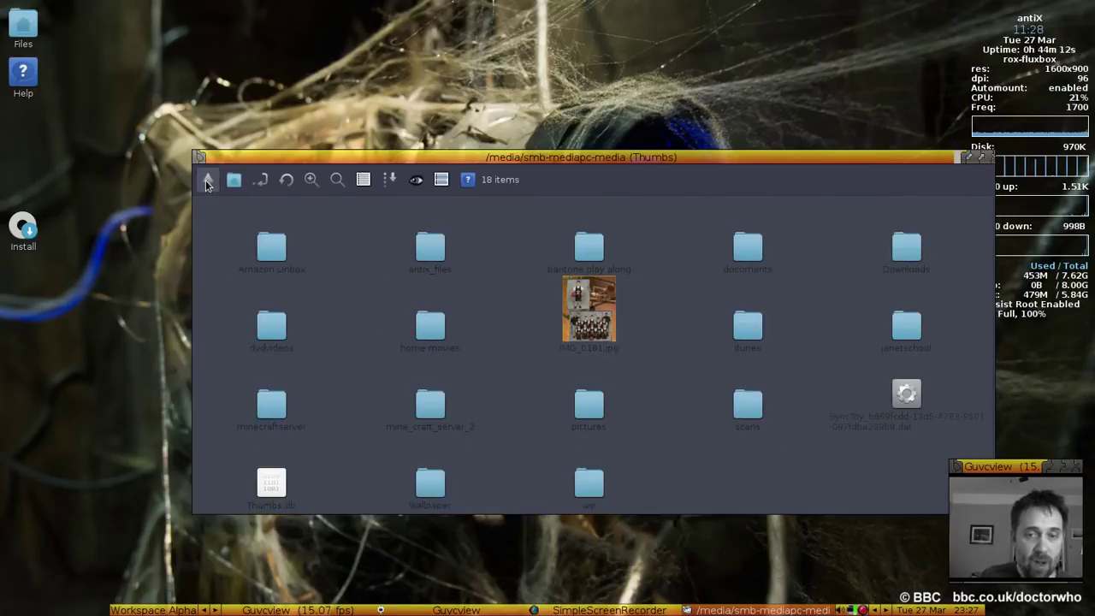
{"action": "left_click", "coordinate": [988, 158]}
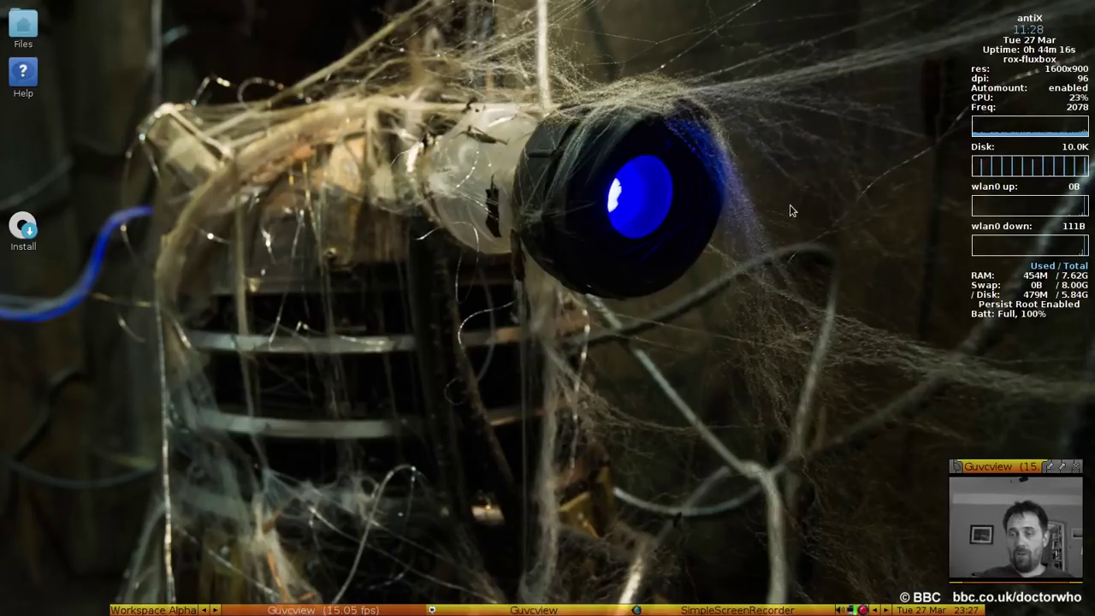
- Open a Files window, go up twice to the root folder /, and enter the media folder
{"action": "left_click", "coordinate": [11, 28]}
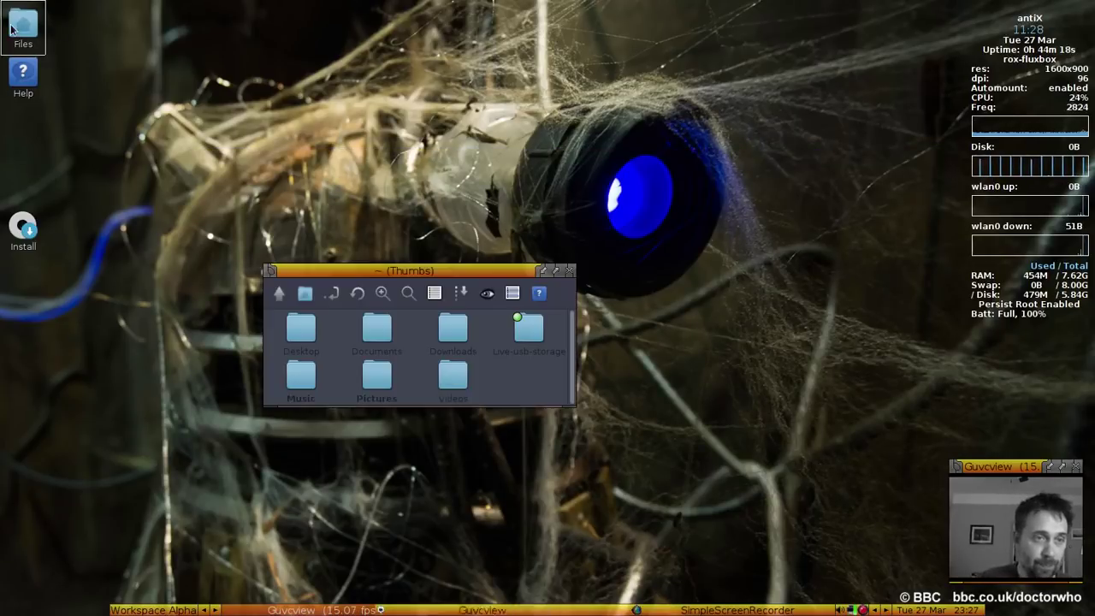
{"action": "left_click", "coordinate": [282, 292]}
{"action": "left_click", "coordinate": [283, 292]}
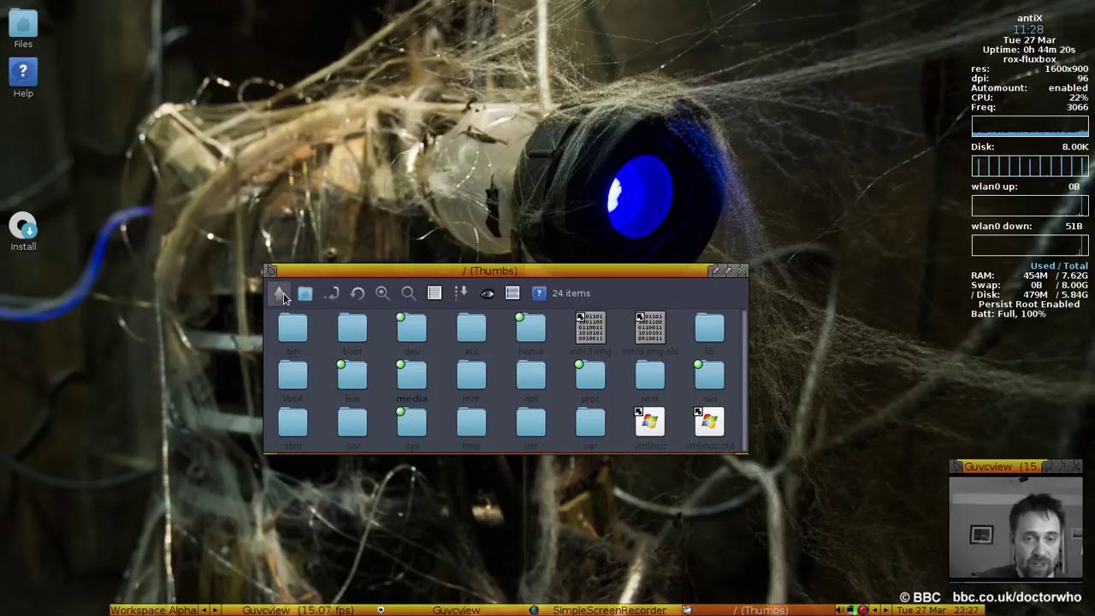
{"action": "left_click", "coordinate": [412, 382]}
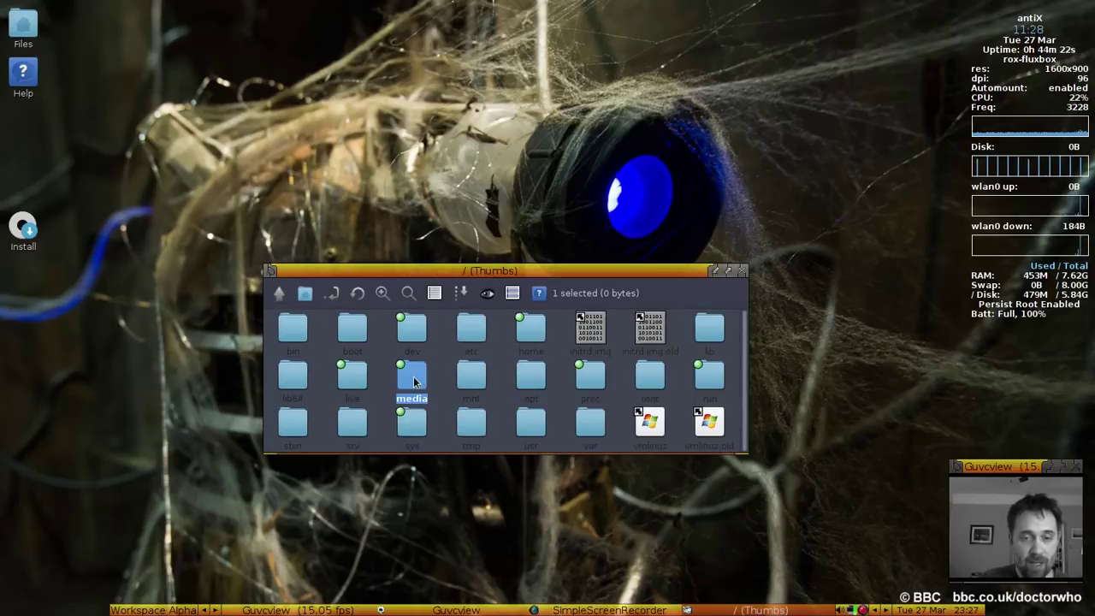
{"action": "left_click", "coordinate": [413, 382]}
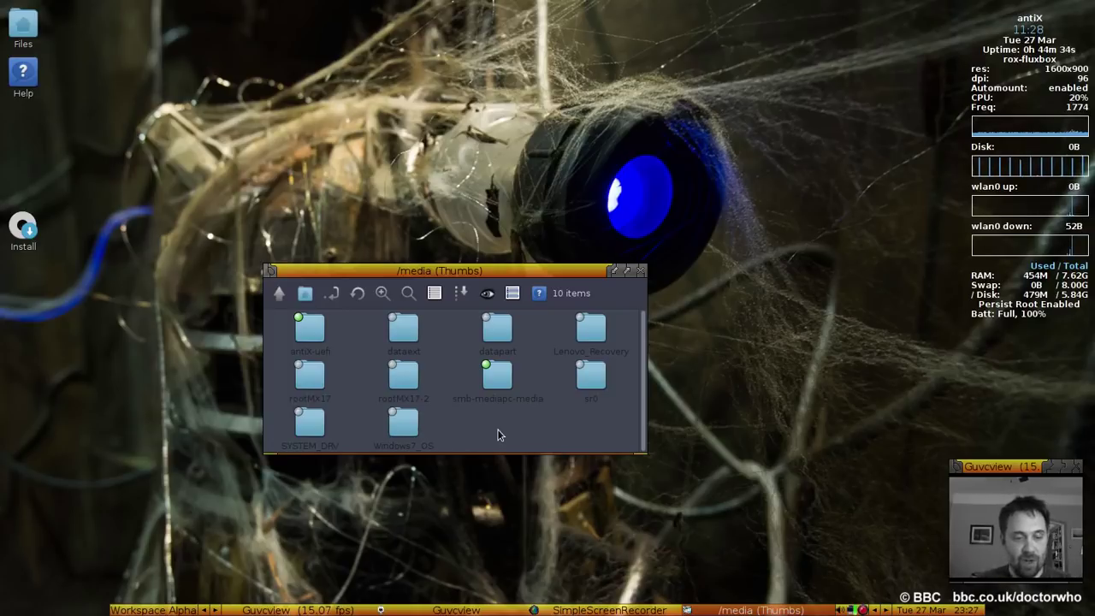
- Dismiss the shell field, then use Window > Enter Path to jump into the smb-mediapc-media share
{"action": "key", "text": "exclam"}
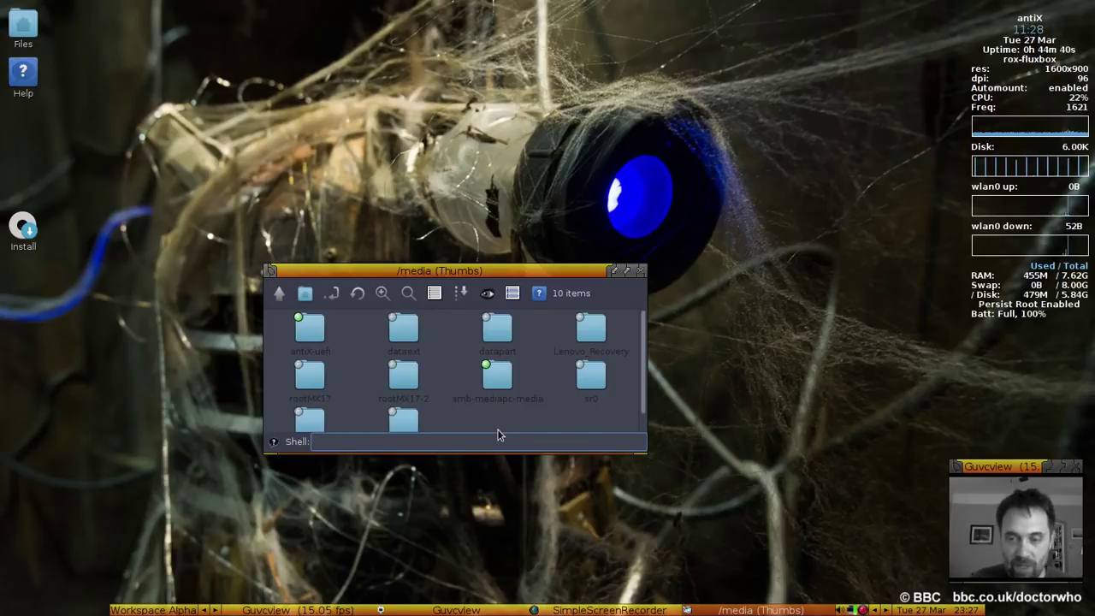
{"action": "key", "text": "Escape"}
{"action": "right_click", "coordinate": [499, 435]}
{"action": "mouse_move", "coordinate": [499, 431]}
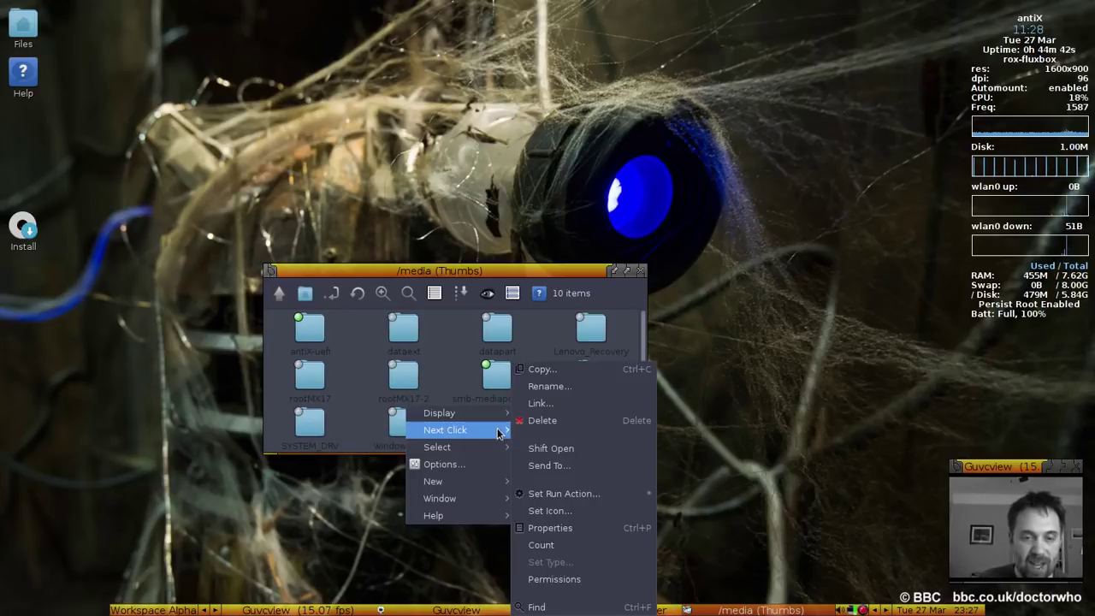
{"action": "mouse_move", "coordinate": [461, 500]}
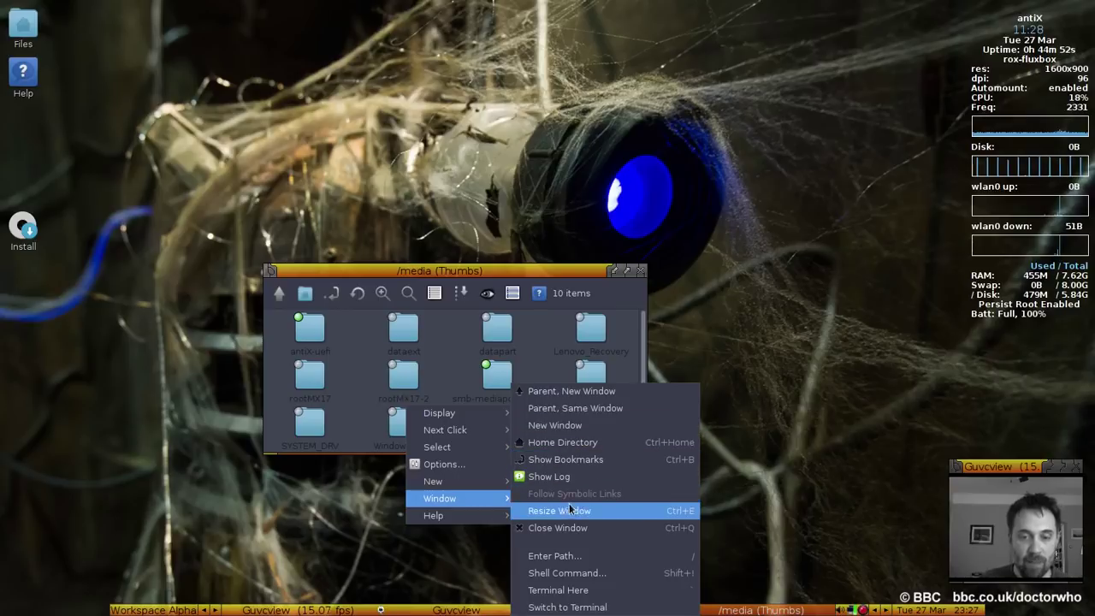
{"action": "left_click", "coordinate": [573, 558]}
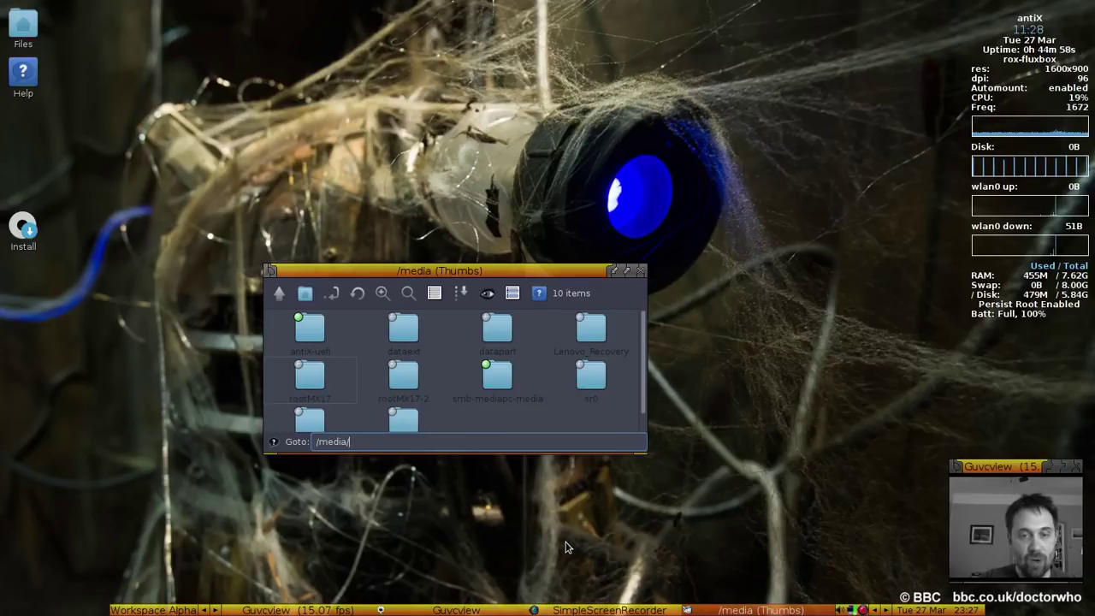
{"action": "type", "text": "smb"}
{"action": "key", "text": "Tab"}
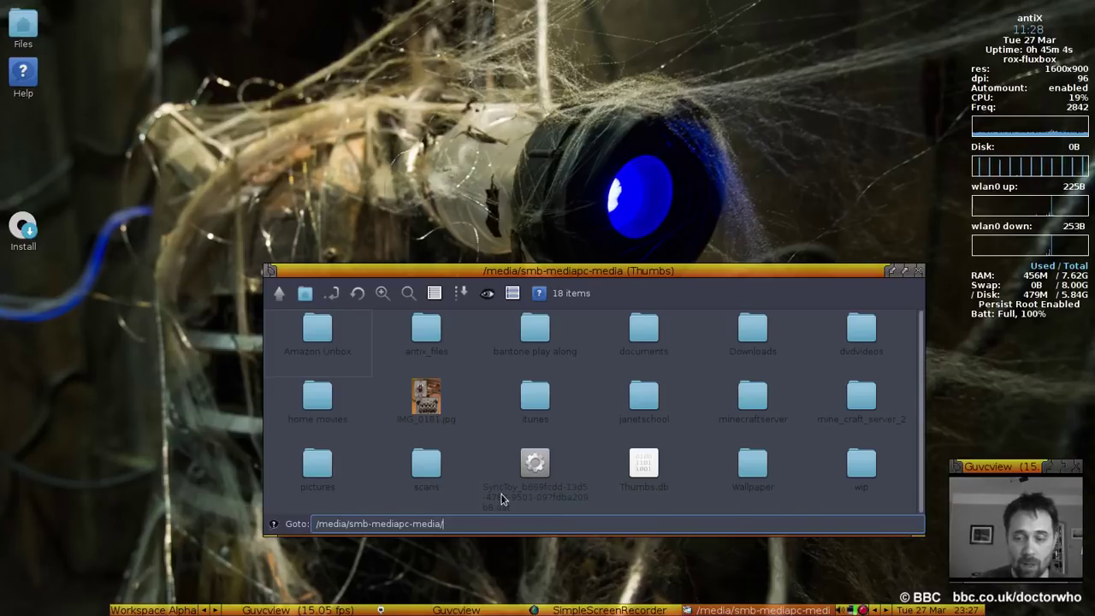
- Open the Amazon Unbox folder, return to /media, and clear the path entry
{"action": "key", "text": "Tab"}
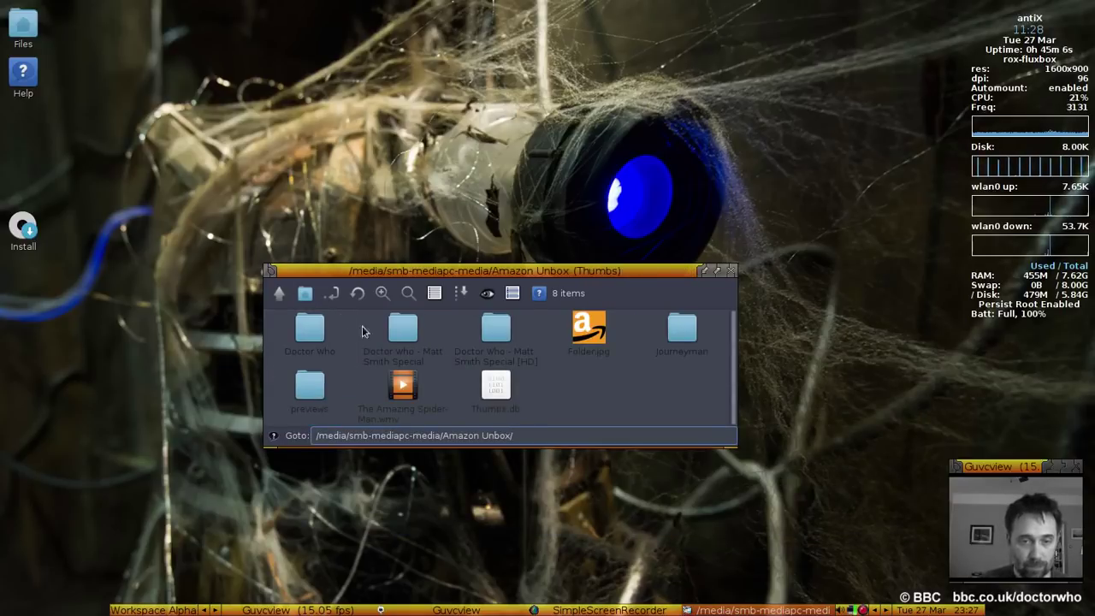
{"action": "double_click", "coordinate": [279, 293]}
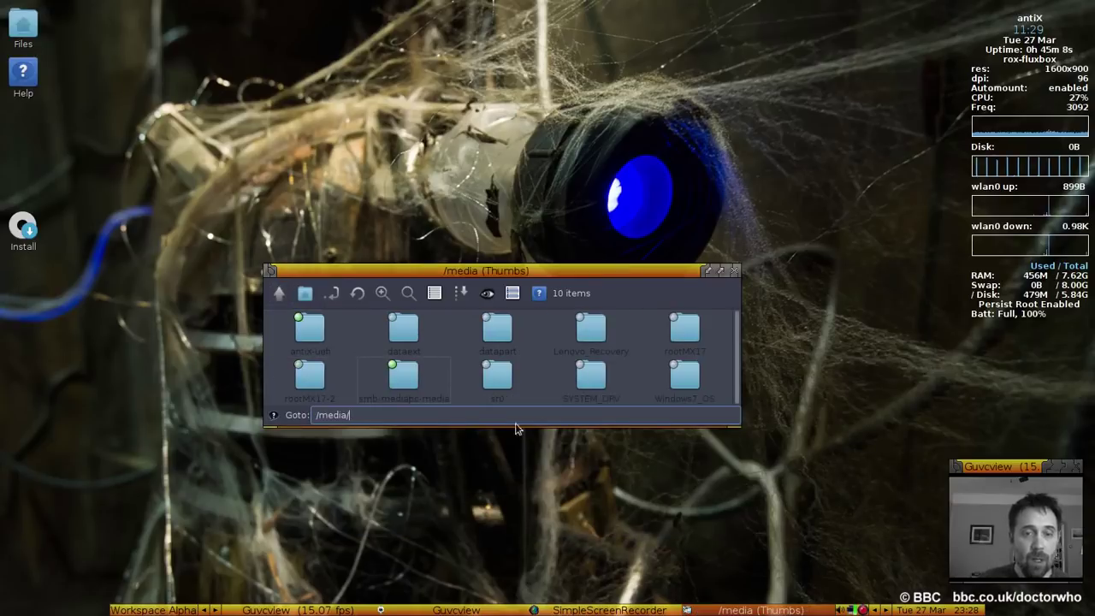
{"action": "key", "text": "ctrl+a"}
{"action": "key", "text": "BackSpace"}
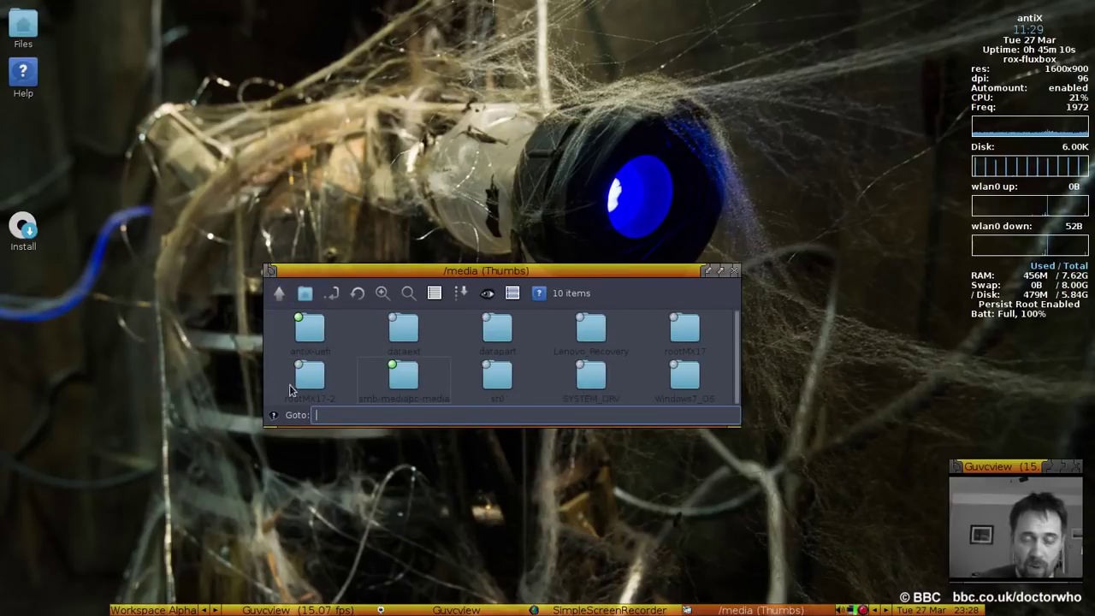
{"action": "right_click", "coordinate": [543, 382]}
{"action": "mouse_move", "coordinate": [531, 447]}
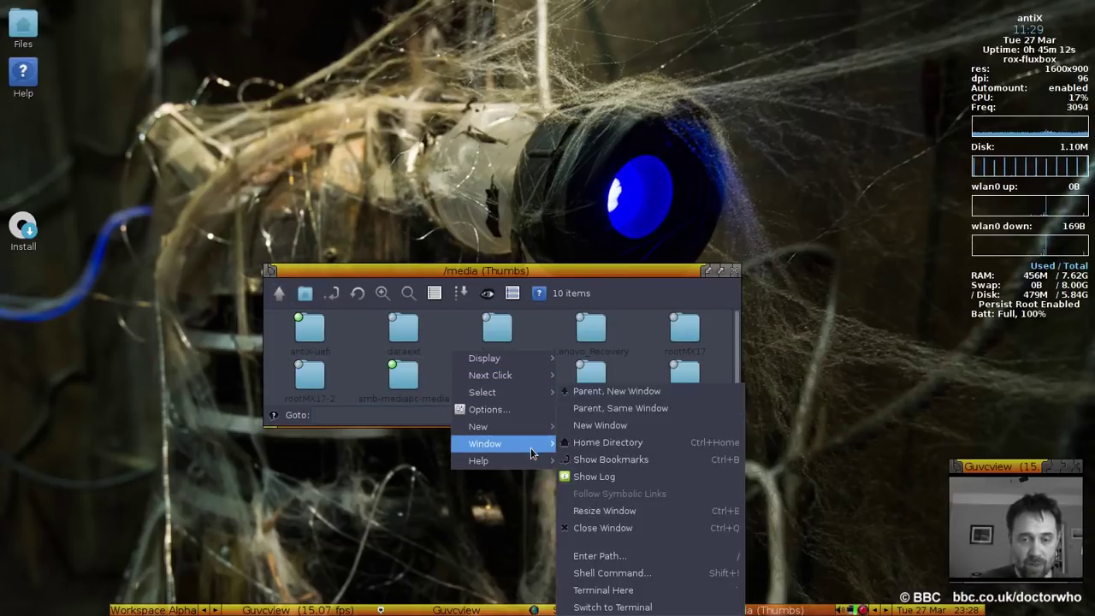
{"action": "left_click", "coordinate": [604, 590]}
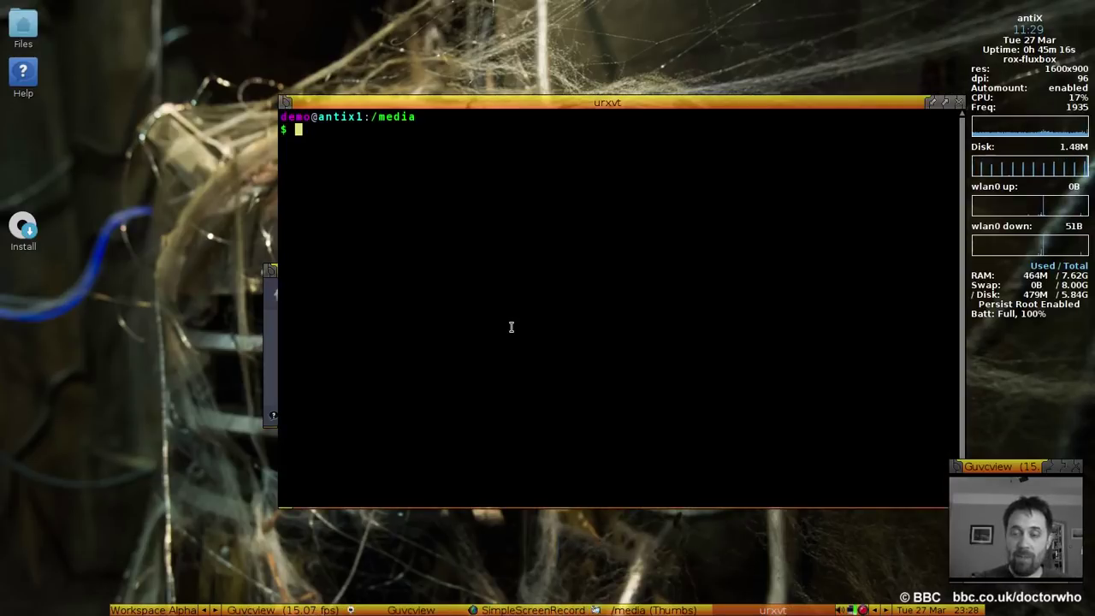
{"action": "type", "text": "ls"}
{"action": "key", "text": "Return"}
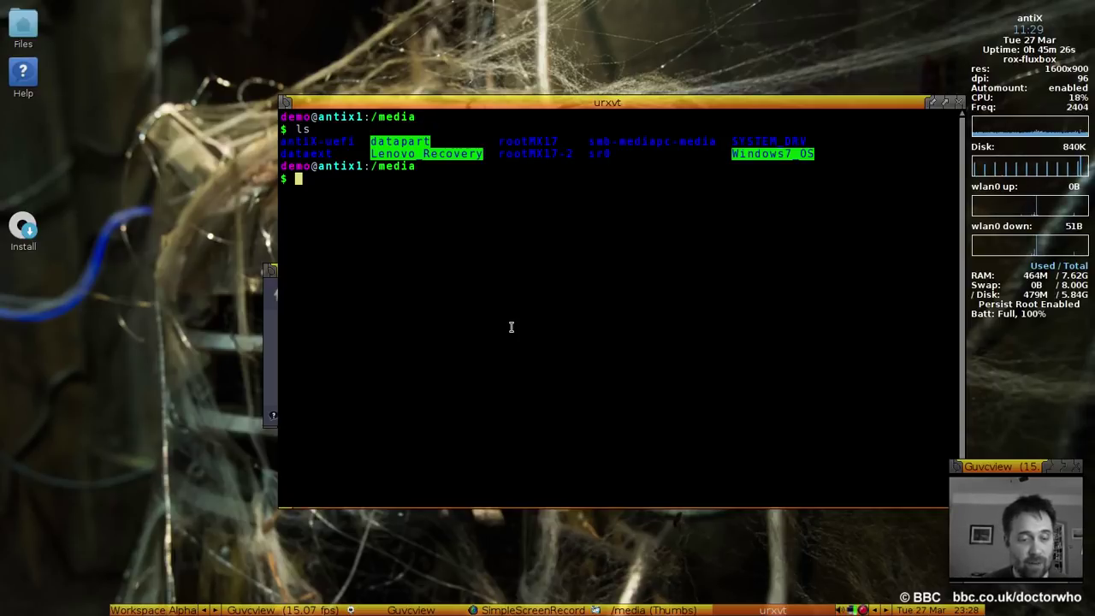
{"action": "type", "text": "exit"}
{"action": "key", "text": "Return"}
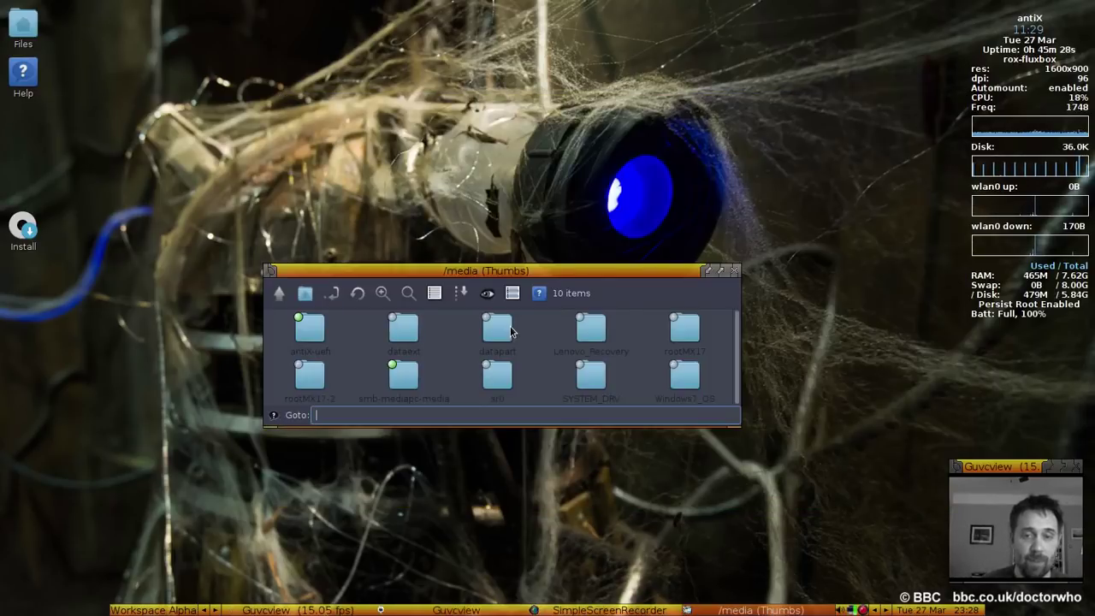
- Drag the /media window higher, reopen /media from the bookmarks menu, and briefly toggle hidden files
{"action": "left_click_drag", "start_coordinate": [553, 270], "coordinate": [562, 194]}
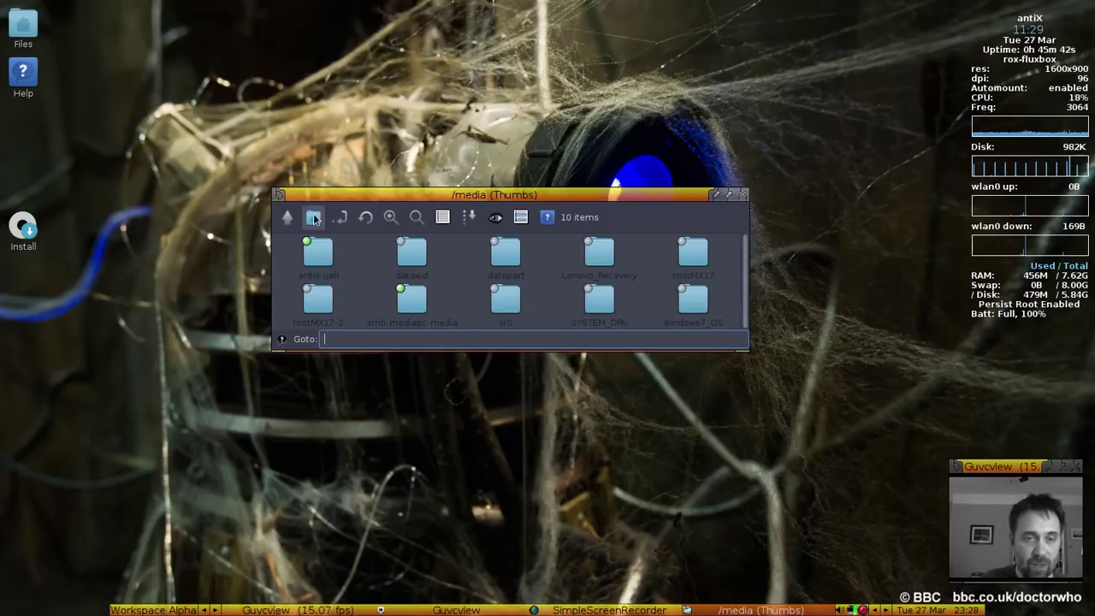
{"action": "left_click", "coordinate": [344, 221]}
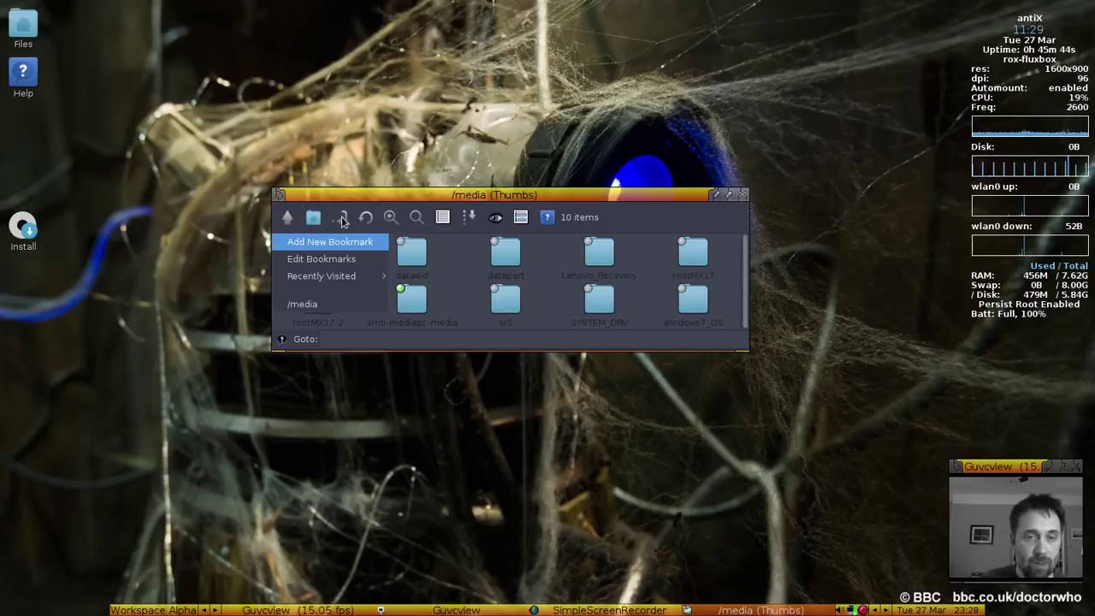
{"action": "left_click", "coordinate": [338, 305]}
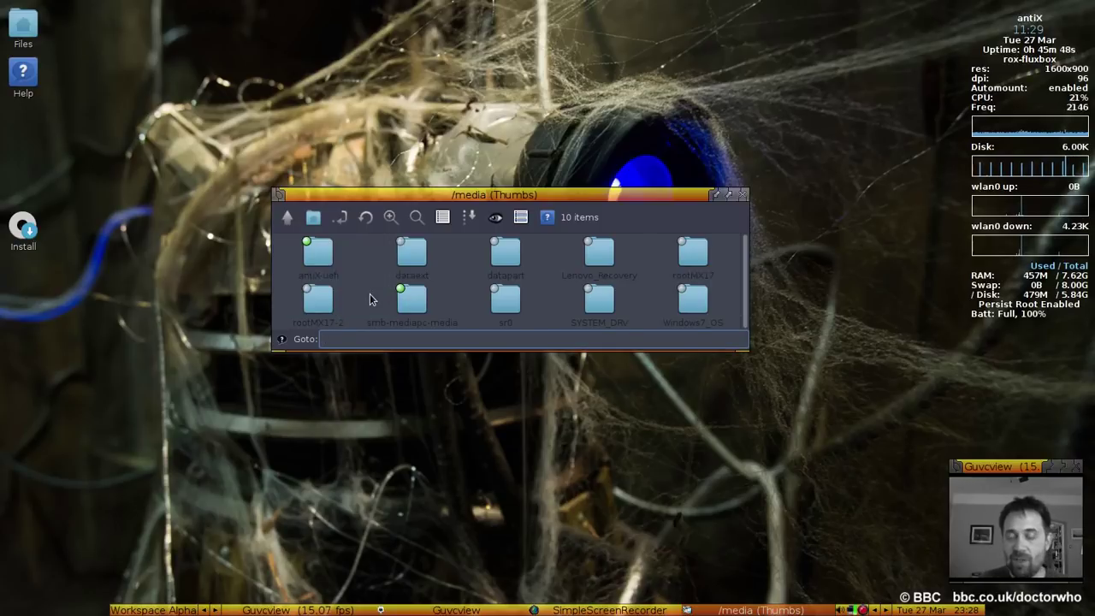
{"action": "left_click", "coordinate": [495, 217]}
{"action": "left_click", "coordinate": [495, 216]}
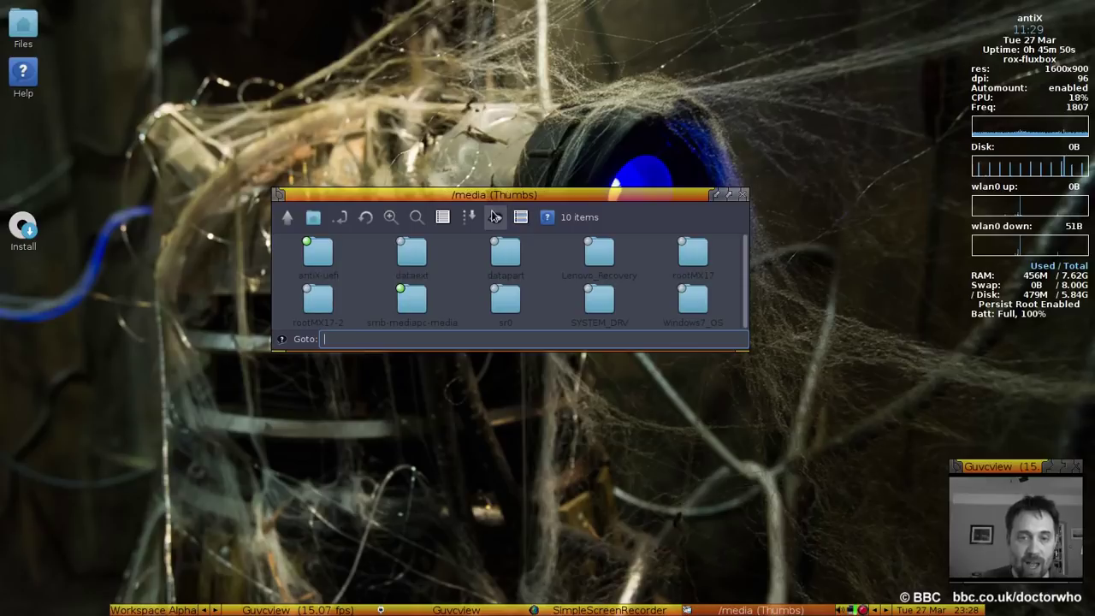
- Go to /home/demo, reveal its 42 hidden files, then hide them again
{"action": "left_click", "coordinate": [313, 218]}
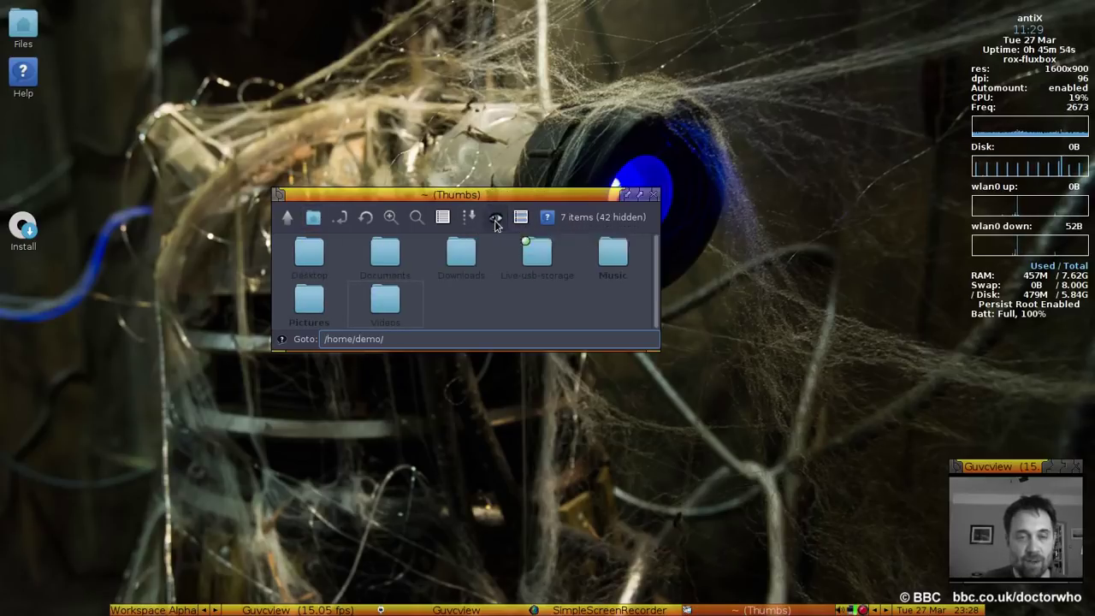
{"action": "left_click", "coordinate": [494, 218]}
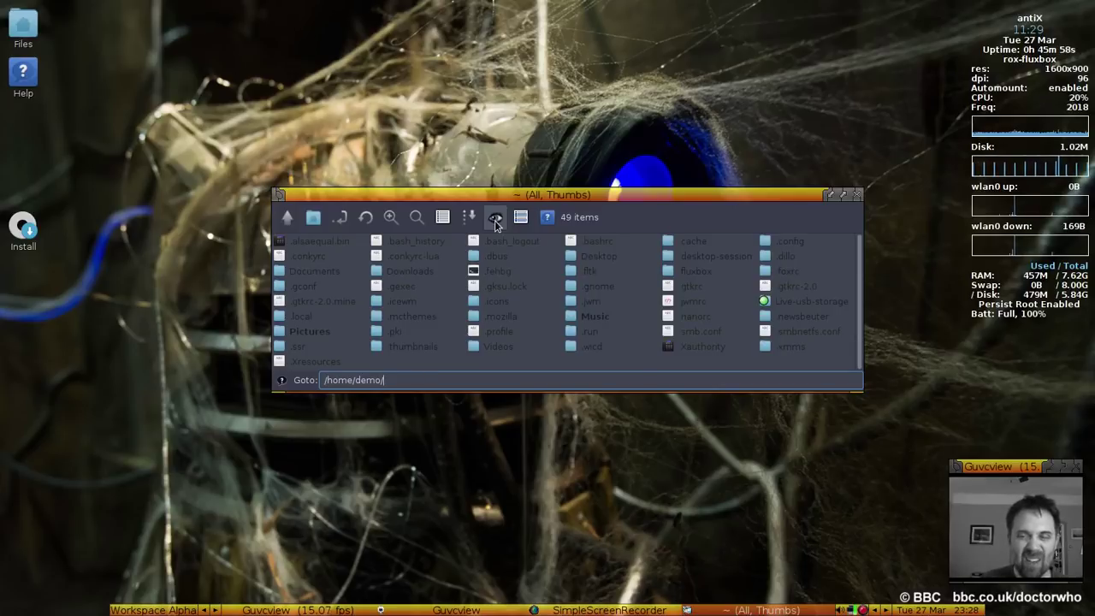
{"action": "left_click", "coordinate": [496, 219]}
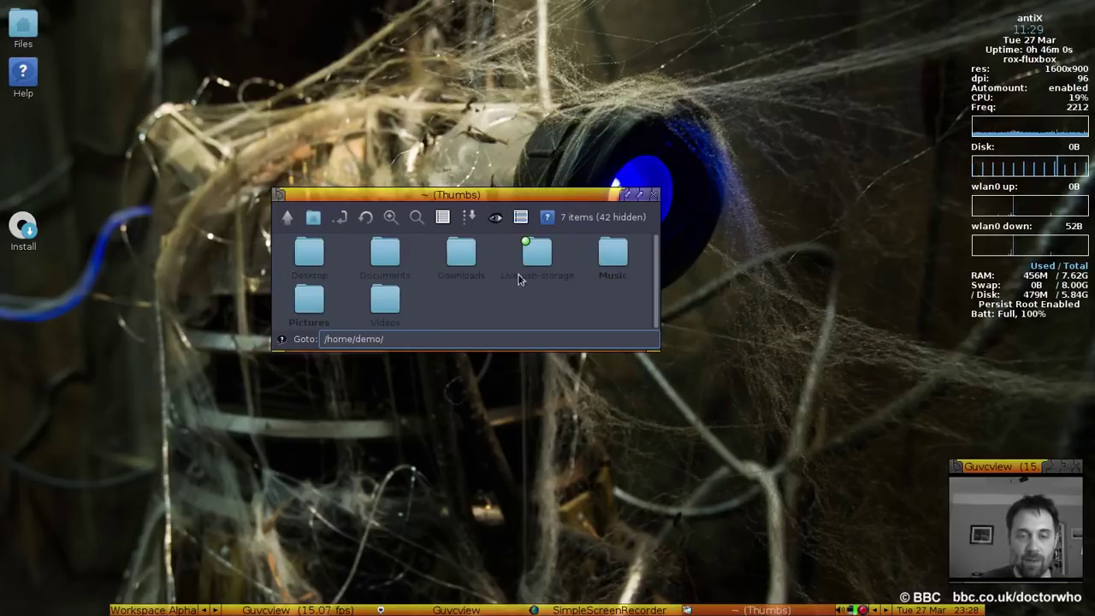